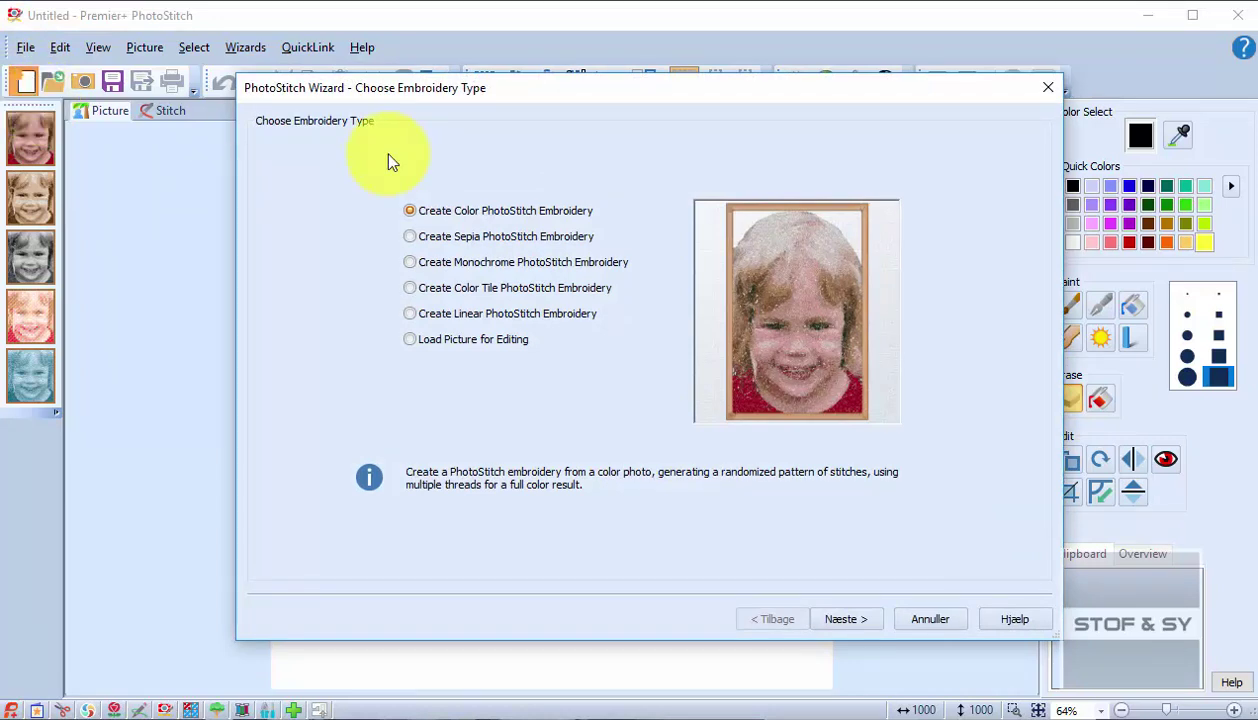
- Dismiss the wizard and review the PhotoStitch embroidery types and the paint and erase tools
left_click(937, 621)
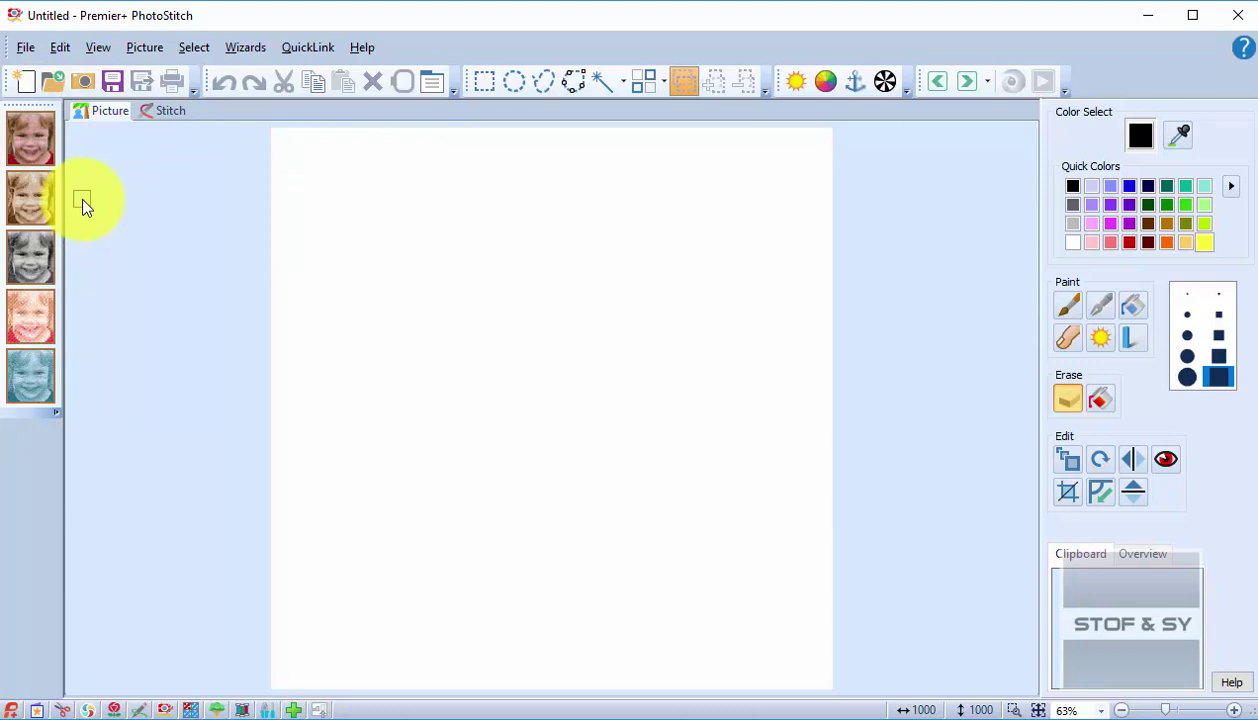
mouse_move(45, 160)
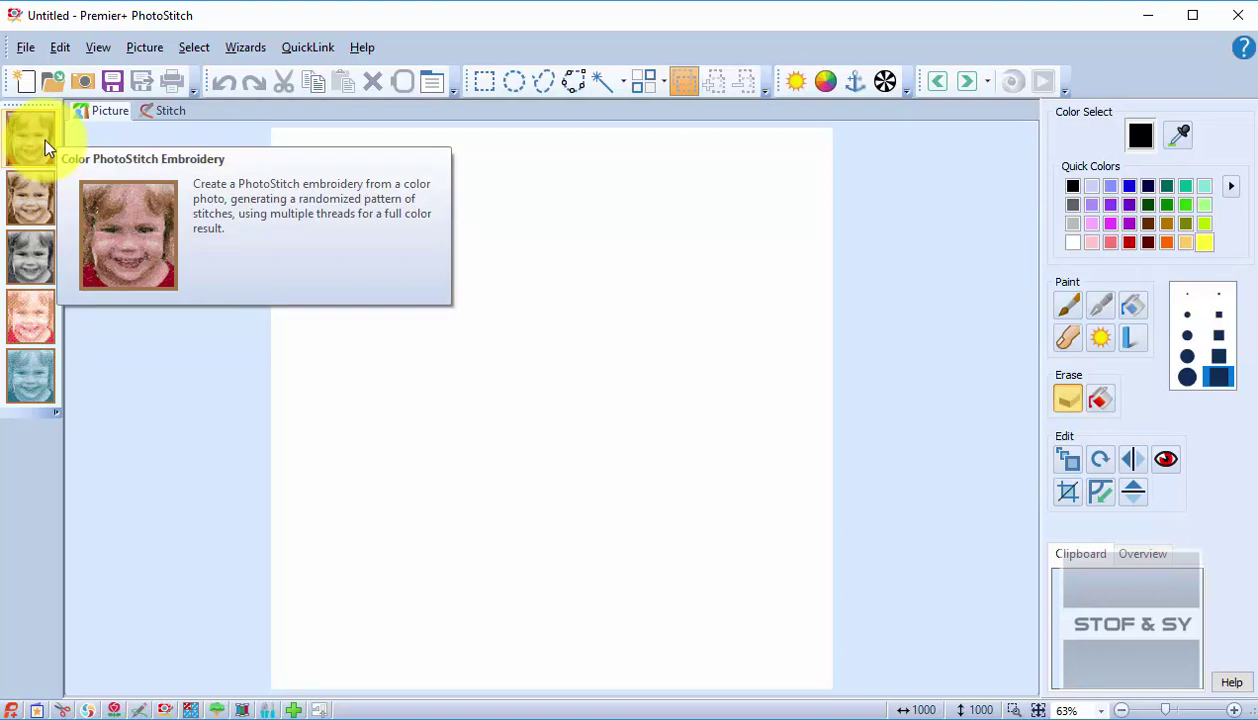
mouse_move(28, 287)
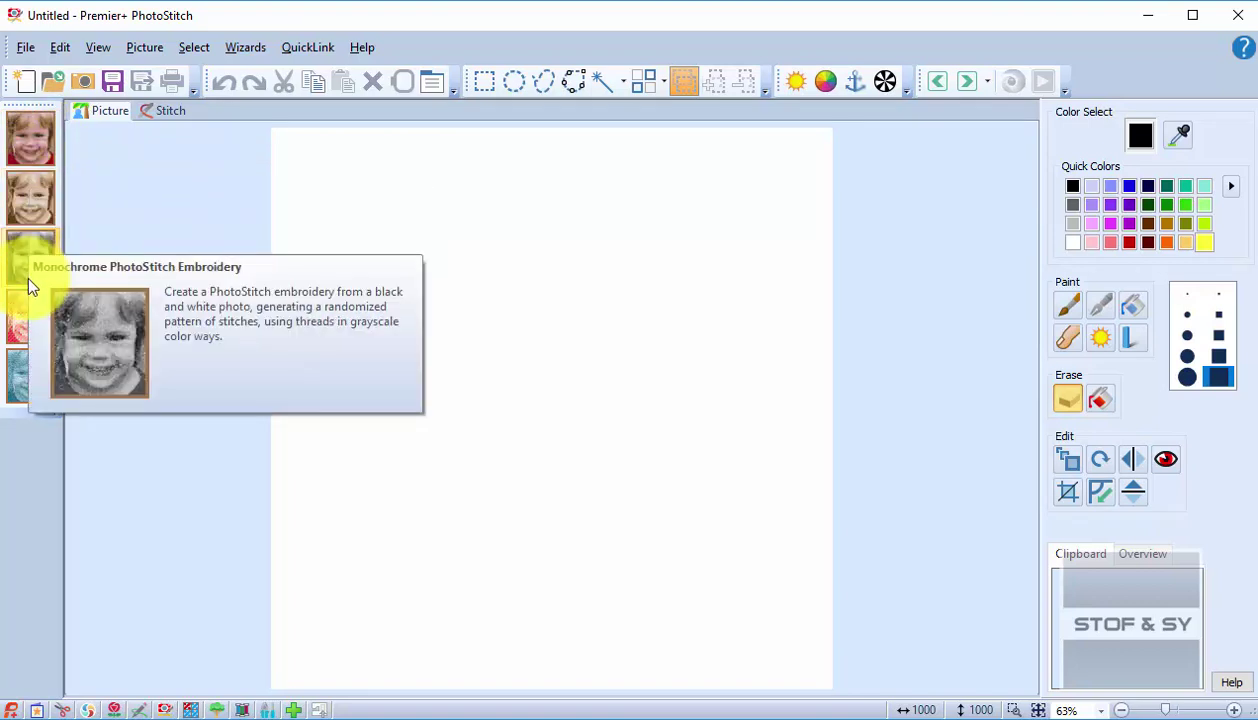
mouse_move(25, 390)
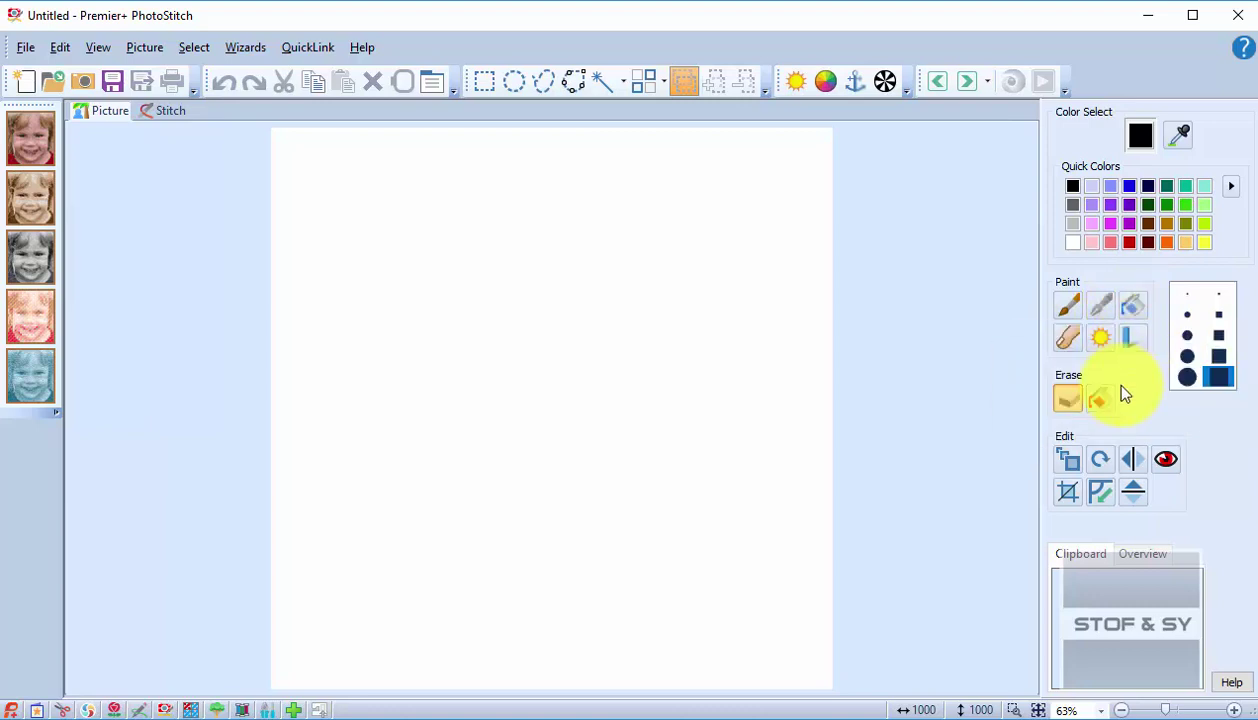
left_click(1068, 345)
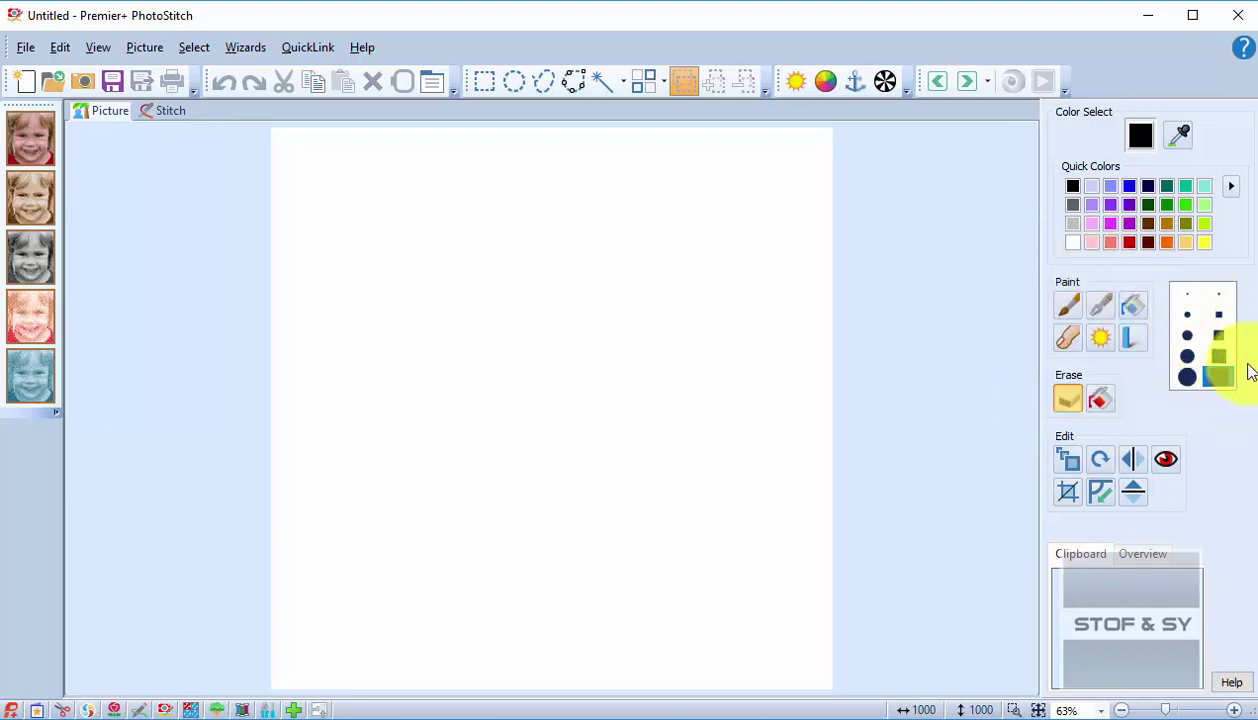
left_click(1069, 410)
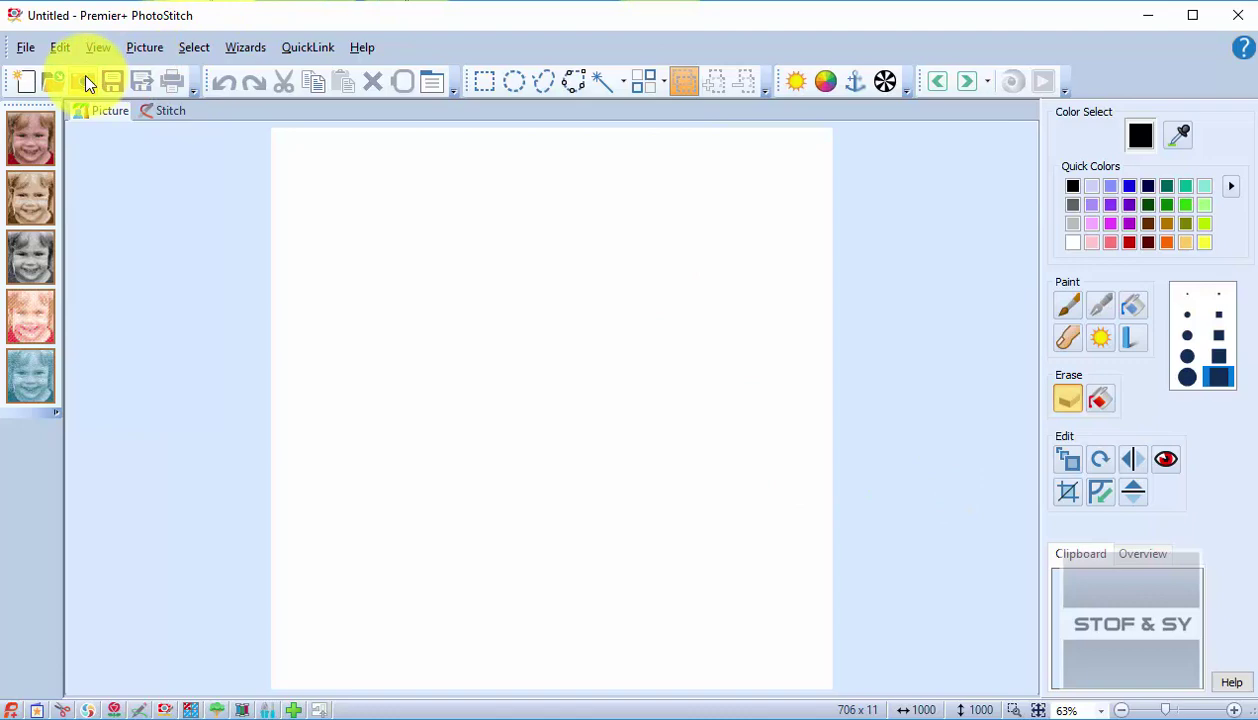
- Start a new embroidery, preview the Sepia, Monochrome, Color Tile and Linear types, and choose Color PhotoStitch
left_click(27, 81)
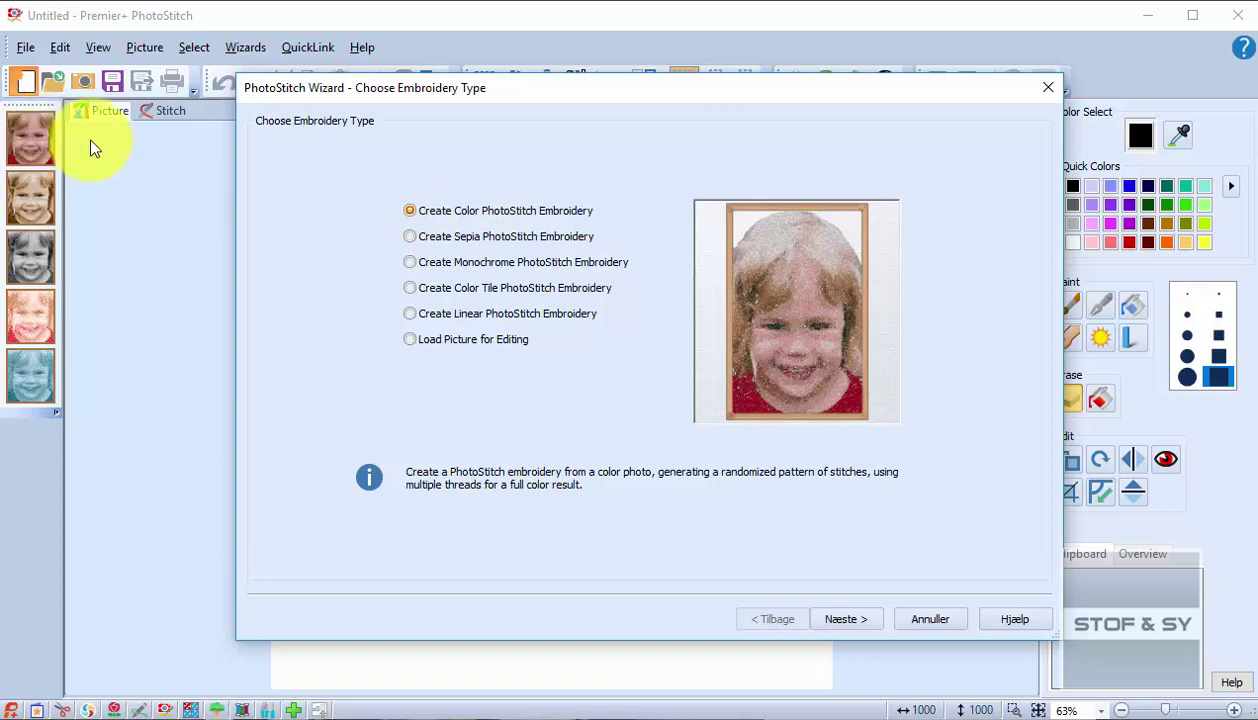
left_click(510, 238)
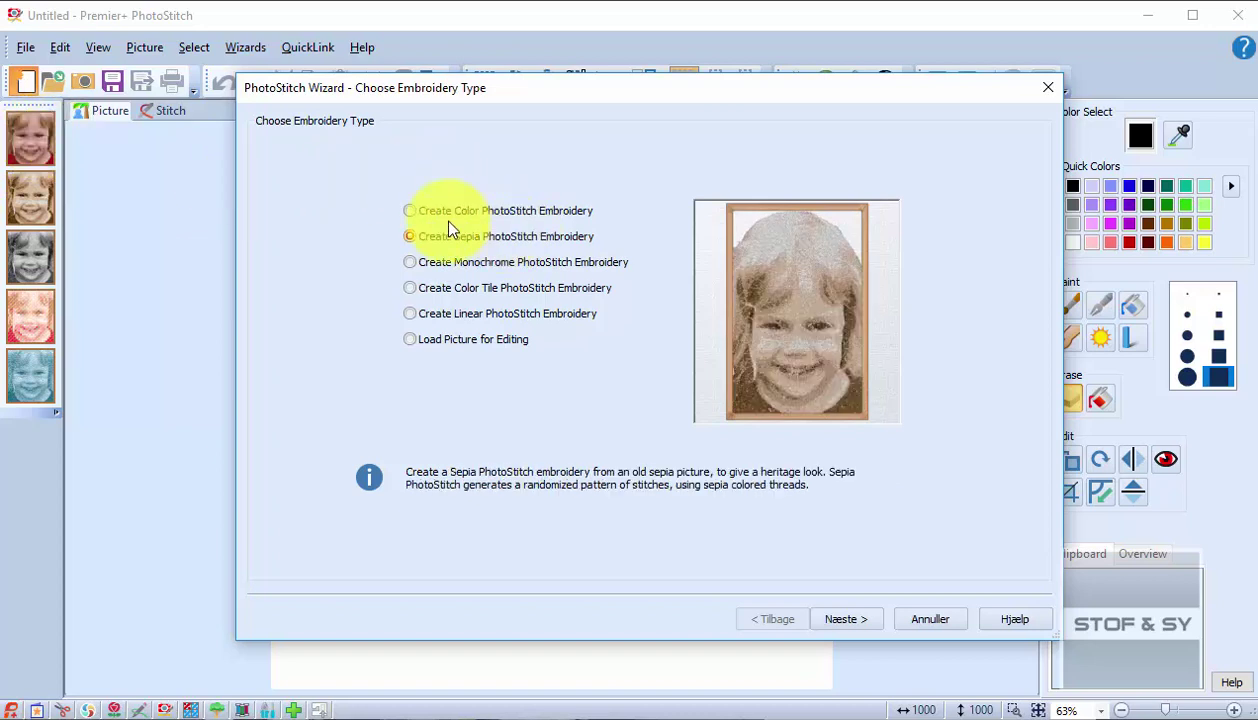
left_click(445, 263)
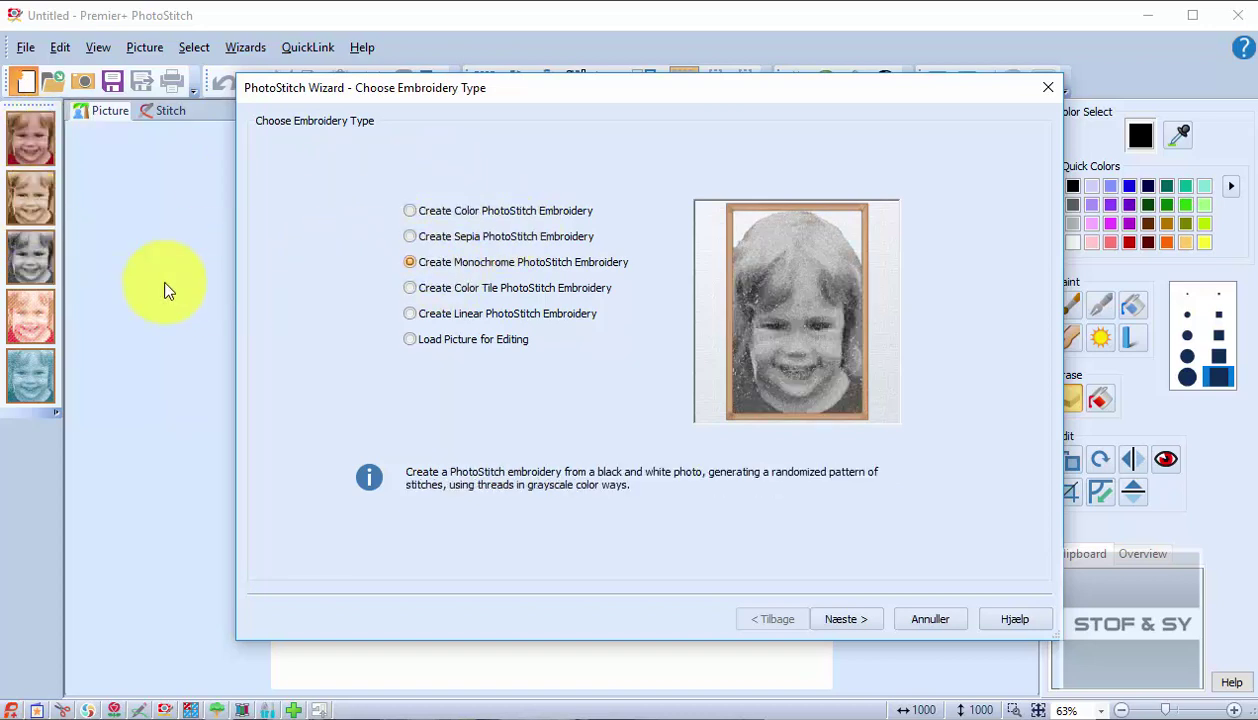
left_click(440, 287)
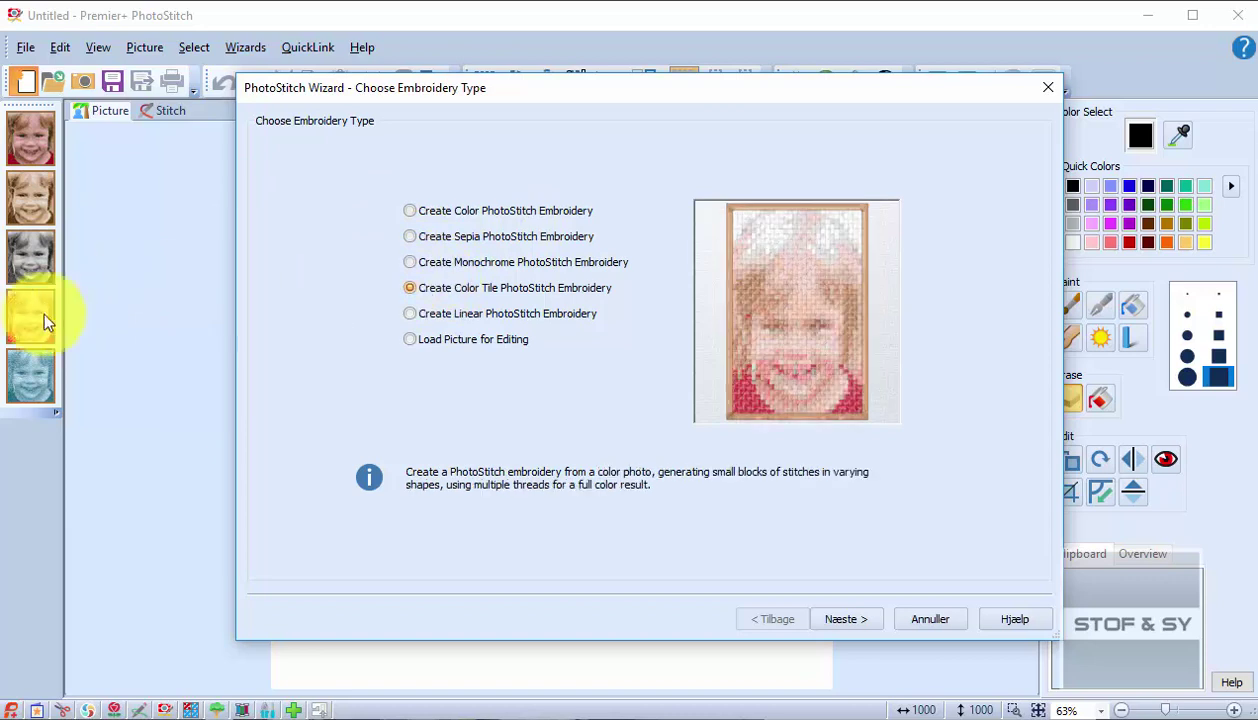
left_click(450, 312)
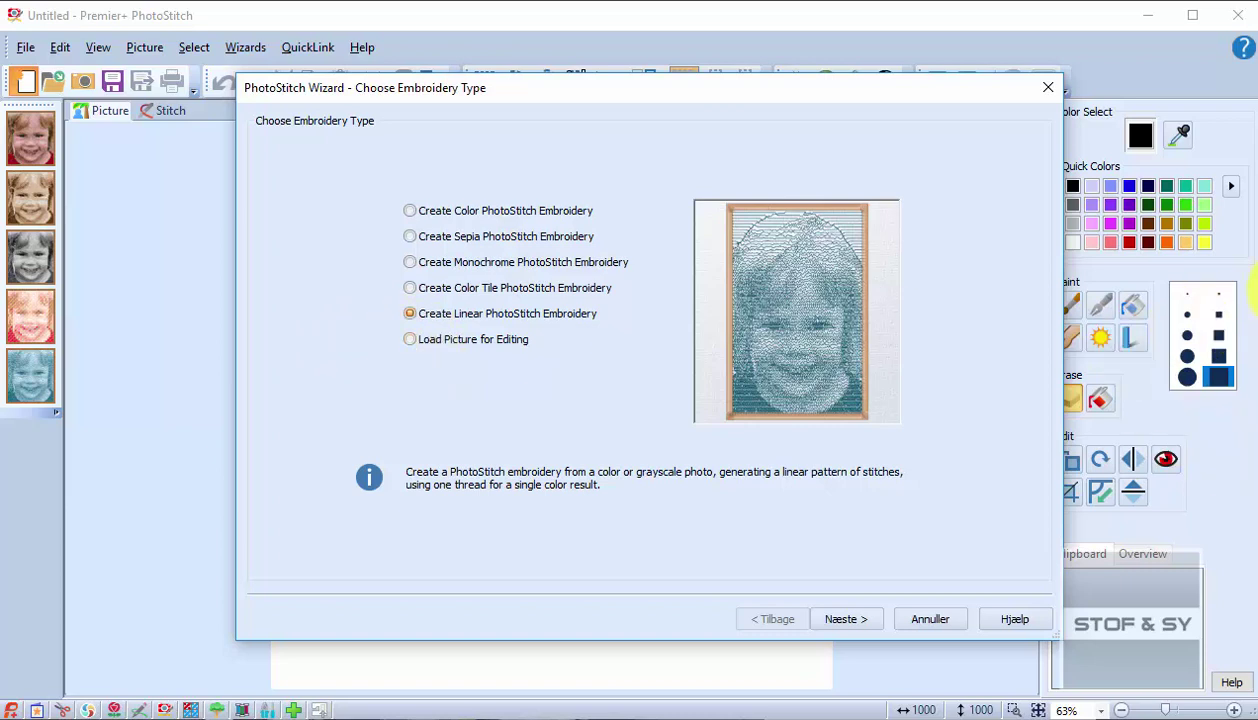
left_click(565, 227)
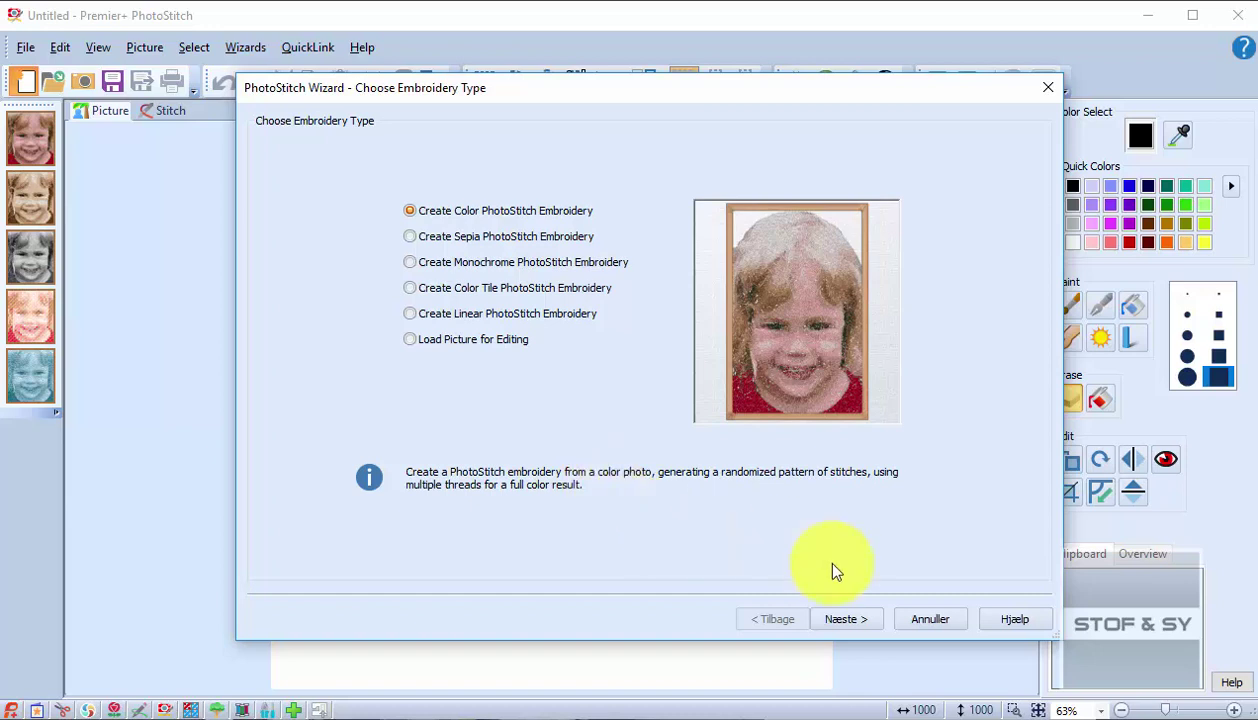
left_click(841, 621)
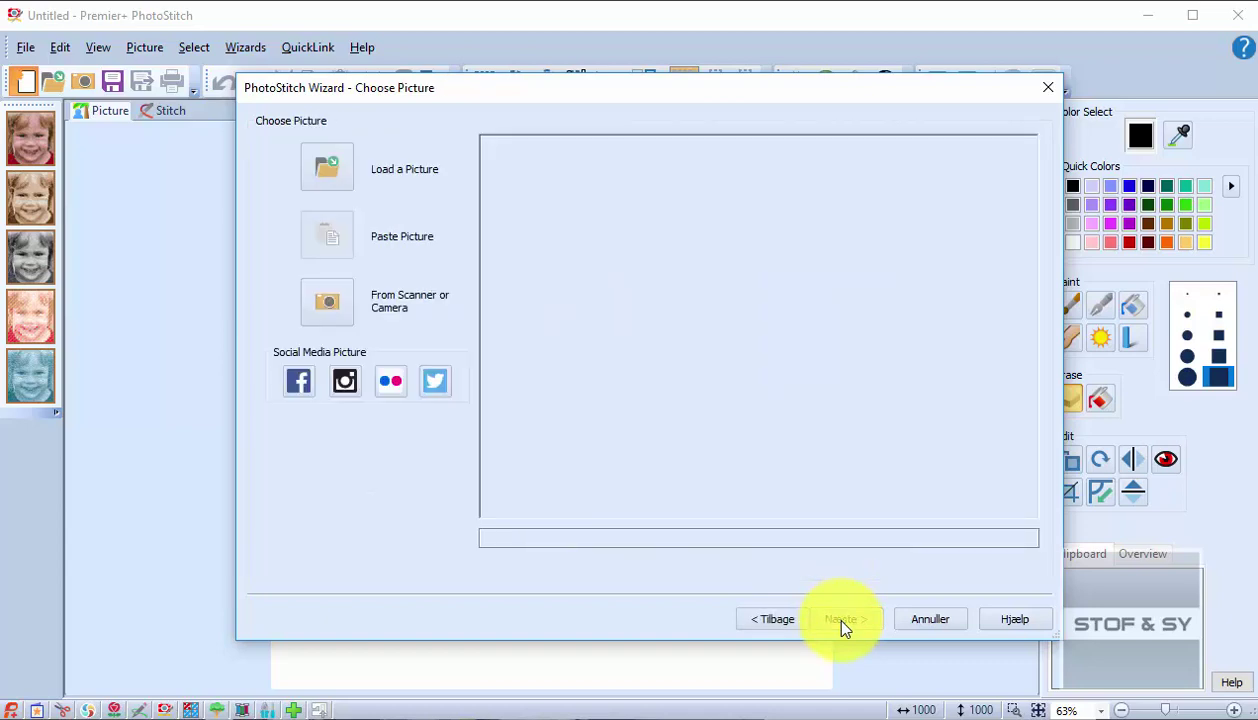
- Load santorini.jpg, the blue-domed church photo, from the PhotoLandscapes sample folder and continue to cropping
left_click(337, 183)
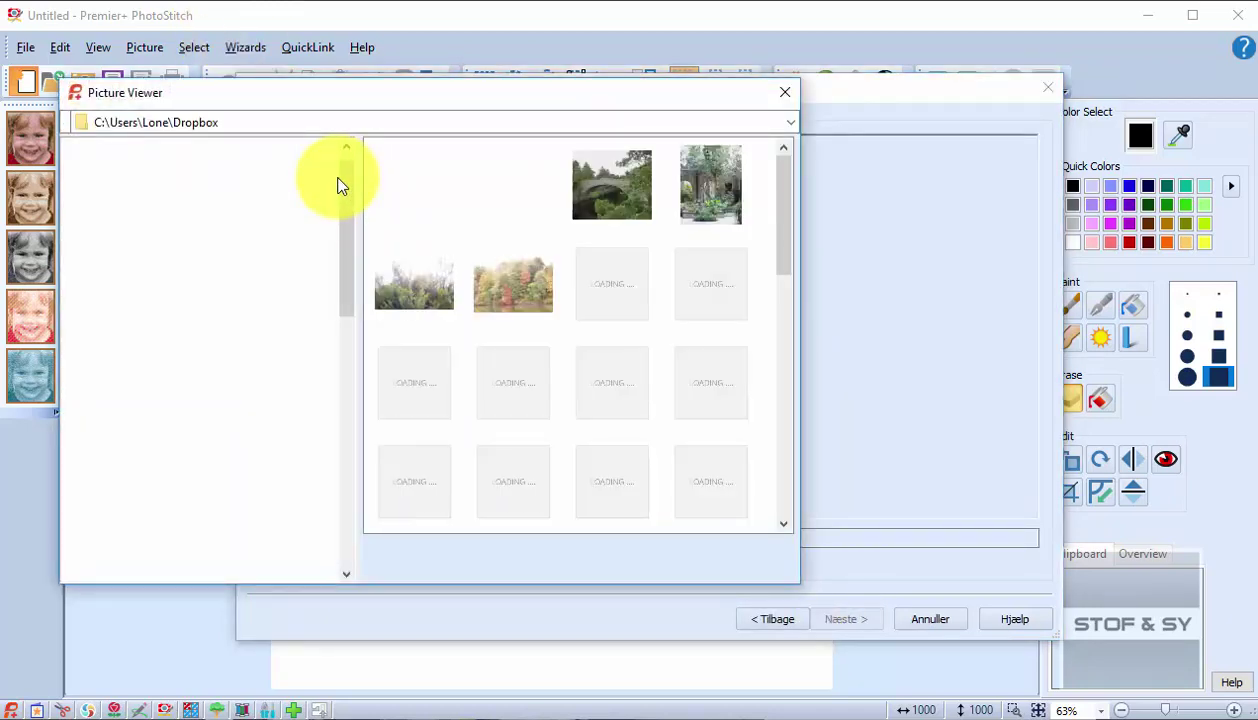
scroll(474, 303, "down", 5)
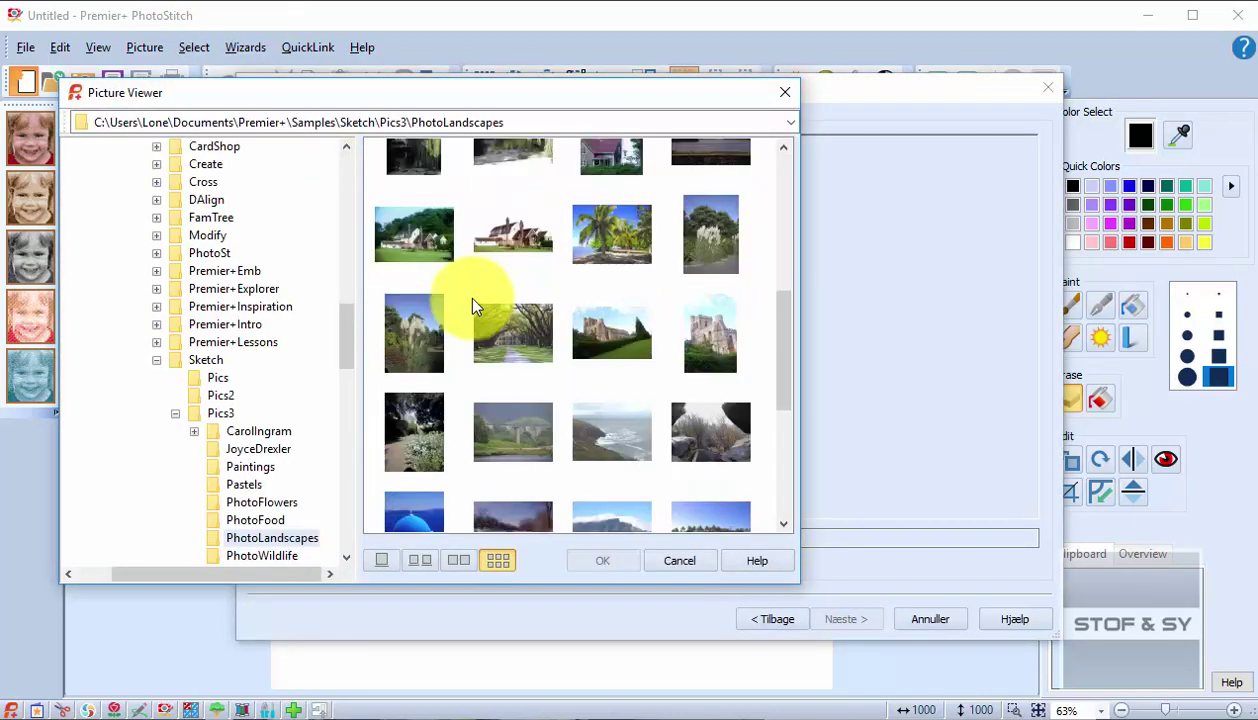
scroll(474, 305, "down", 2)
left_click(441, 360)
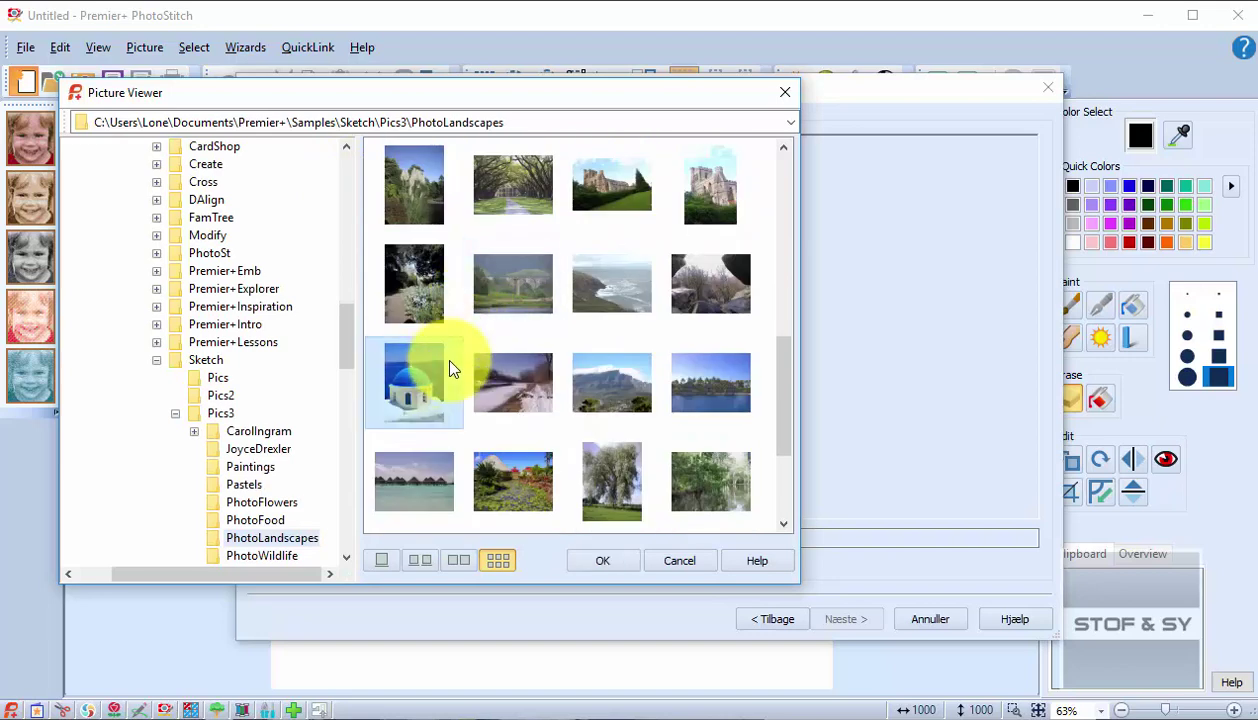
left_click(603, 561)
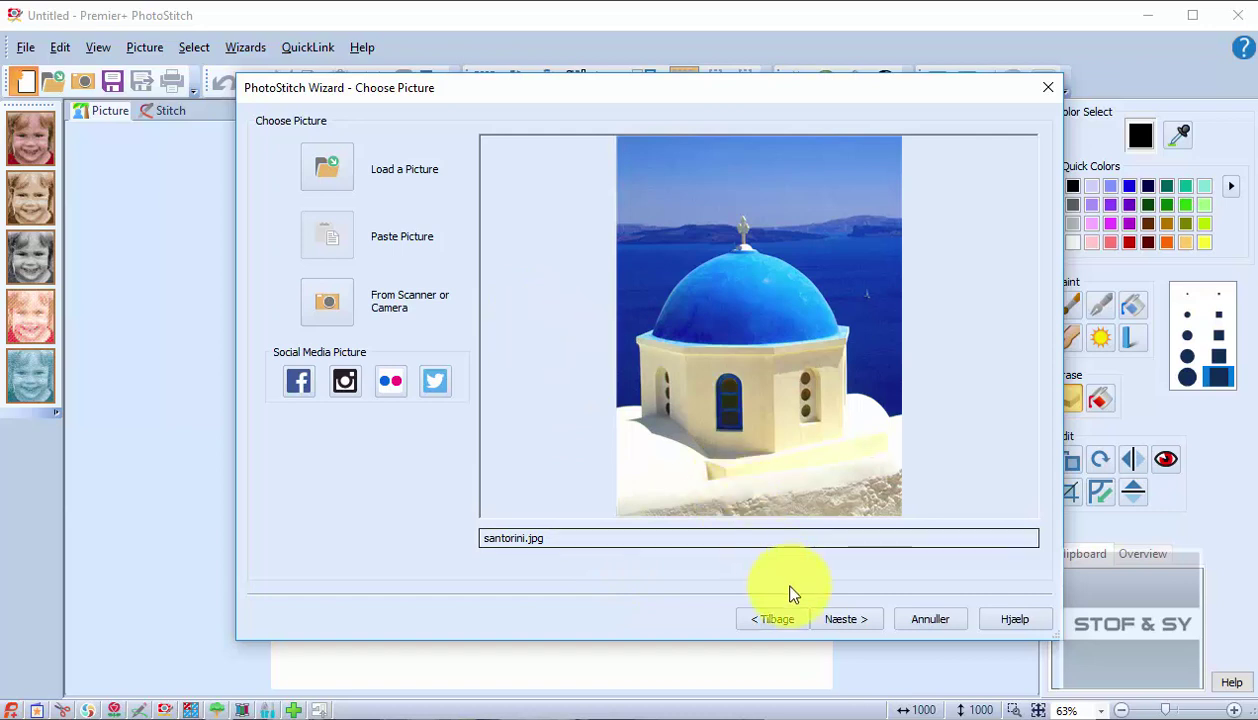
left_click(835, 623)
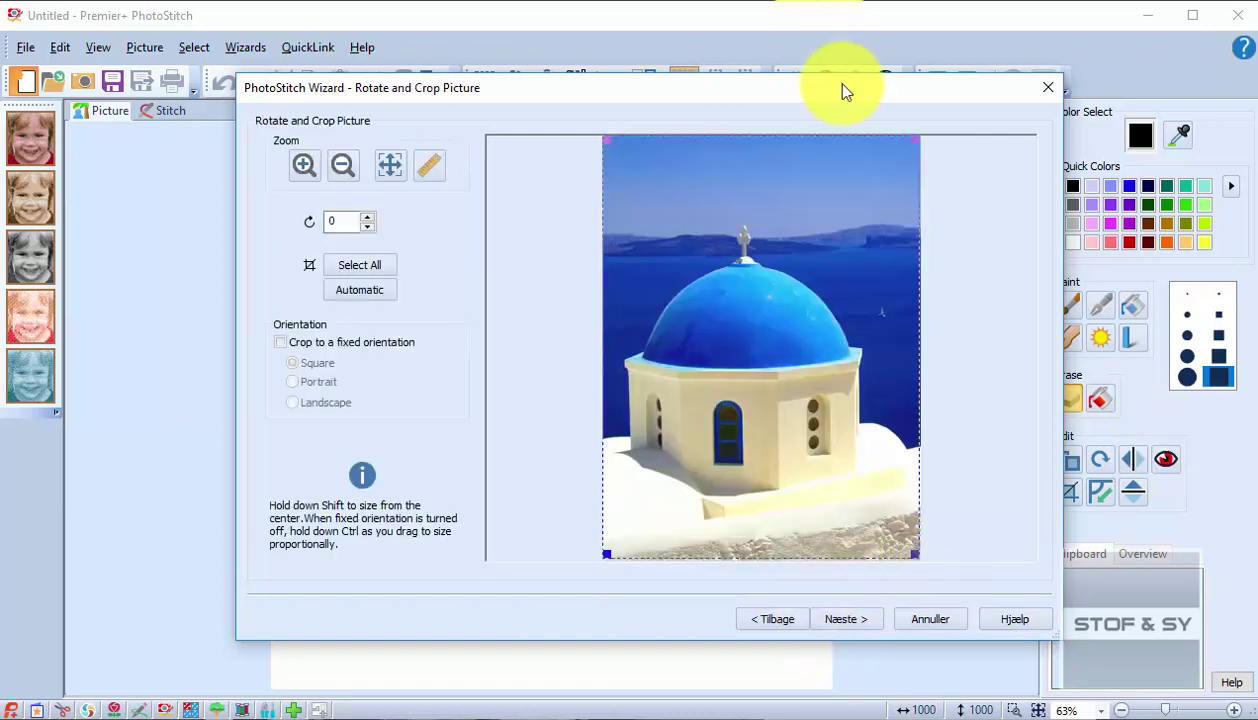
- Crop the picture to a nearly square area around the church, trimming the upper sky and the stone strip at the bottom
left_click_drag(841, 88, 774, 89)
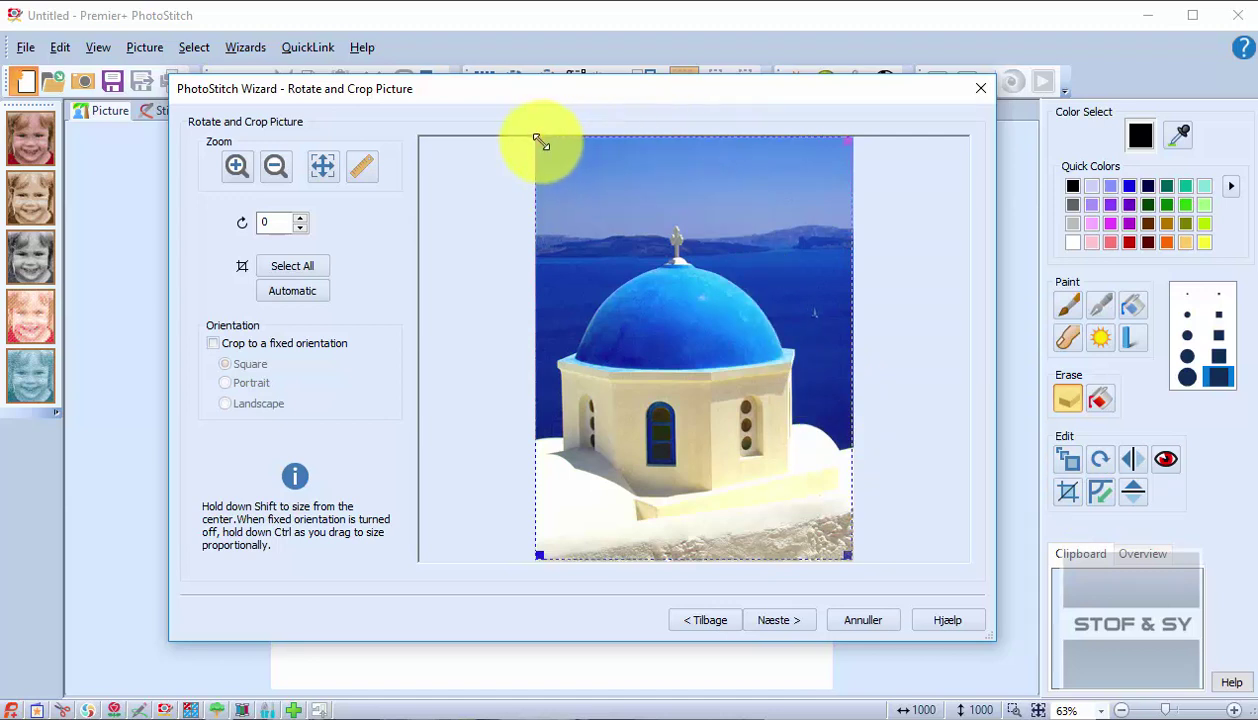
left_click_drag(540, 141, 540, 214)
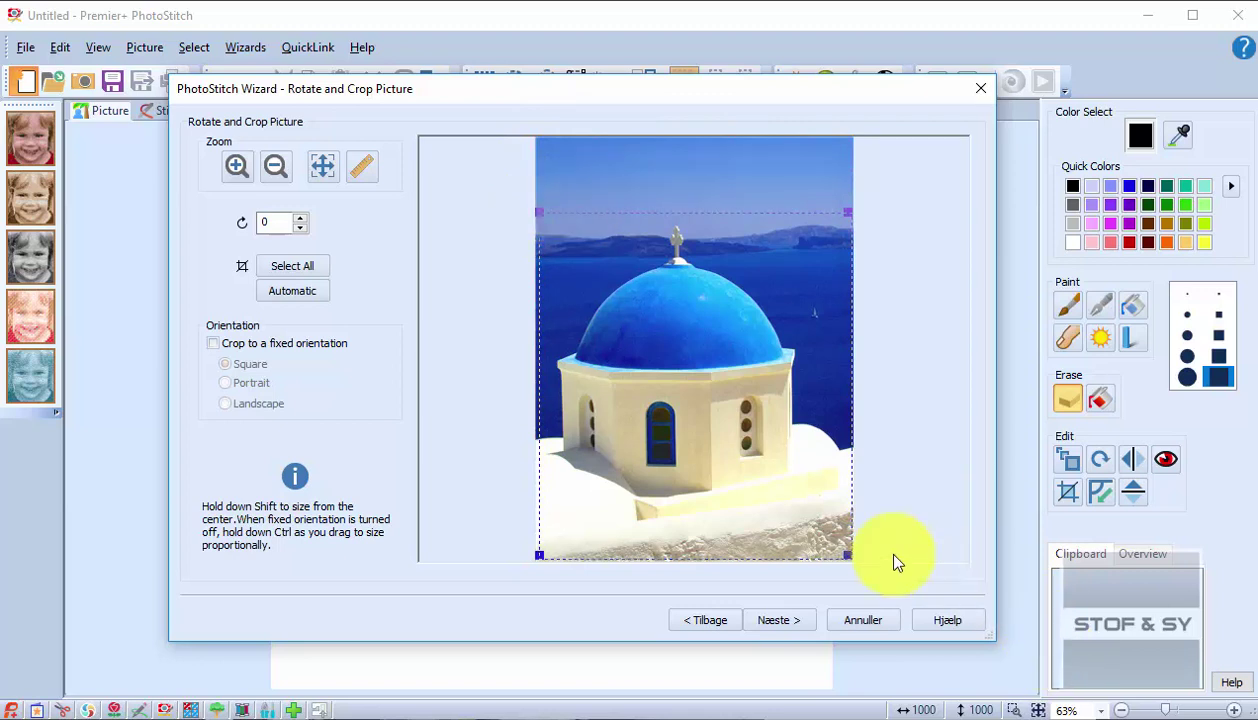
left_click_drag(845, 553, 843, 530)
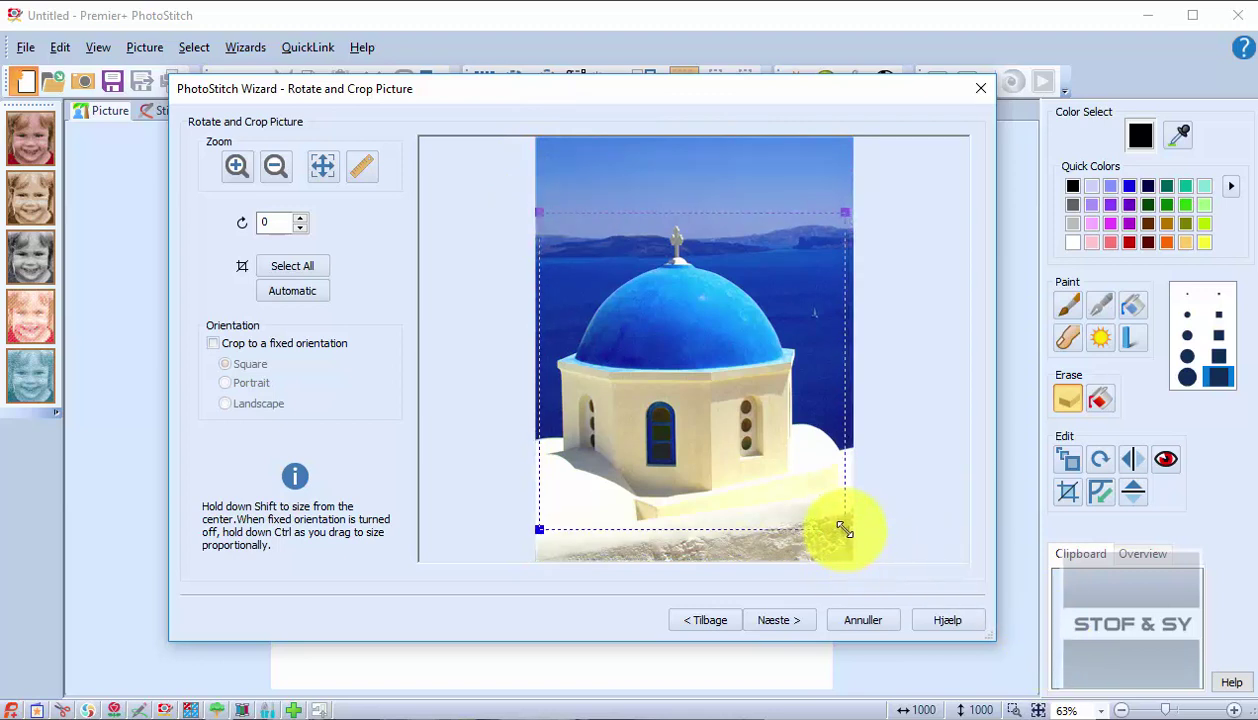
left_click(789, 622)
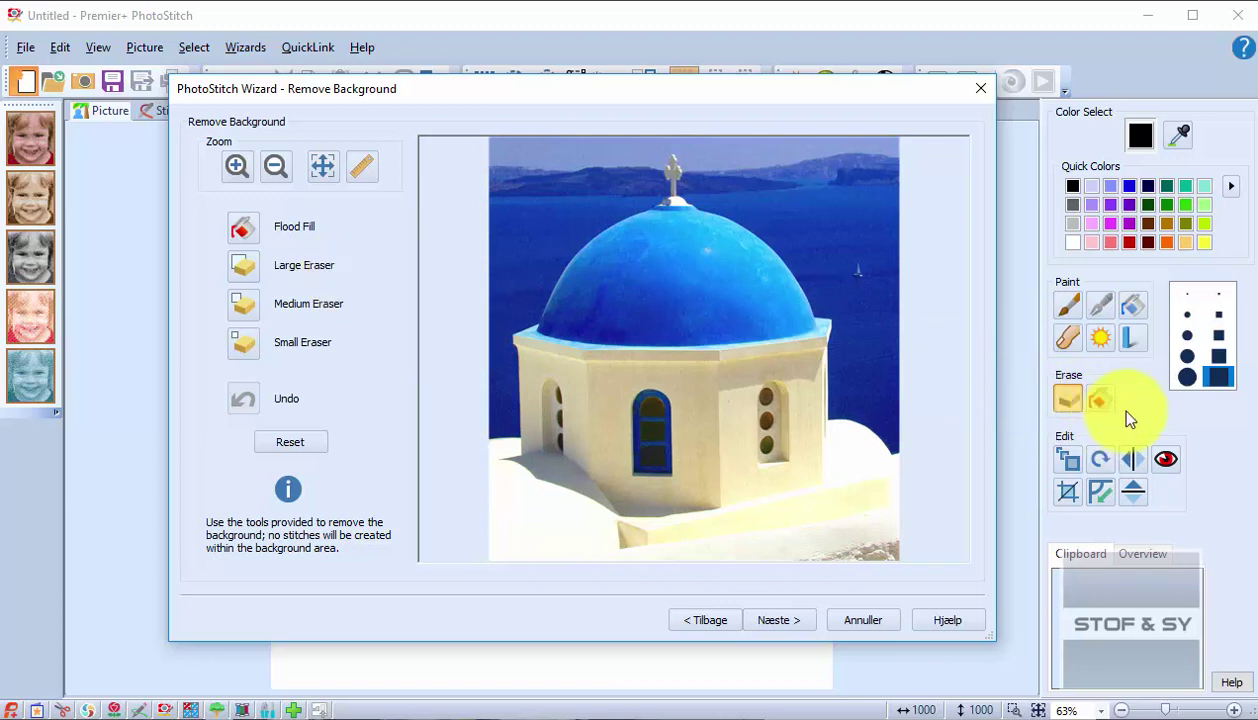
- Try the Large Eraser on a diagonal strip of background beside the dome and undo the stroke
left_click(255, 270)
left_click_drag(491, 220, 585, 178)
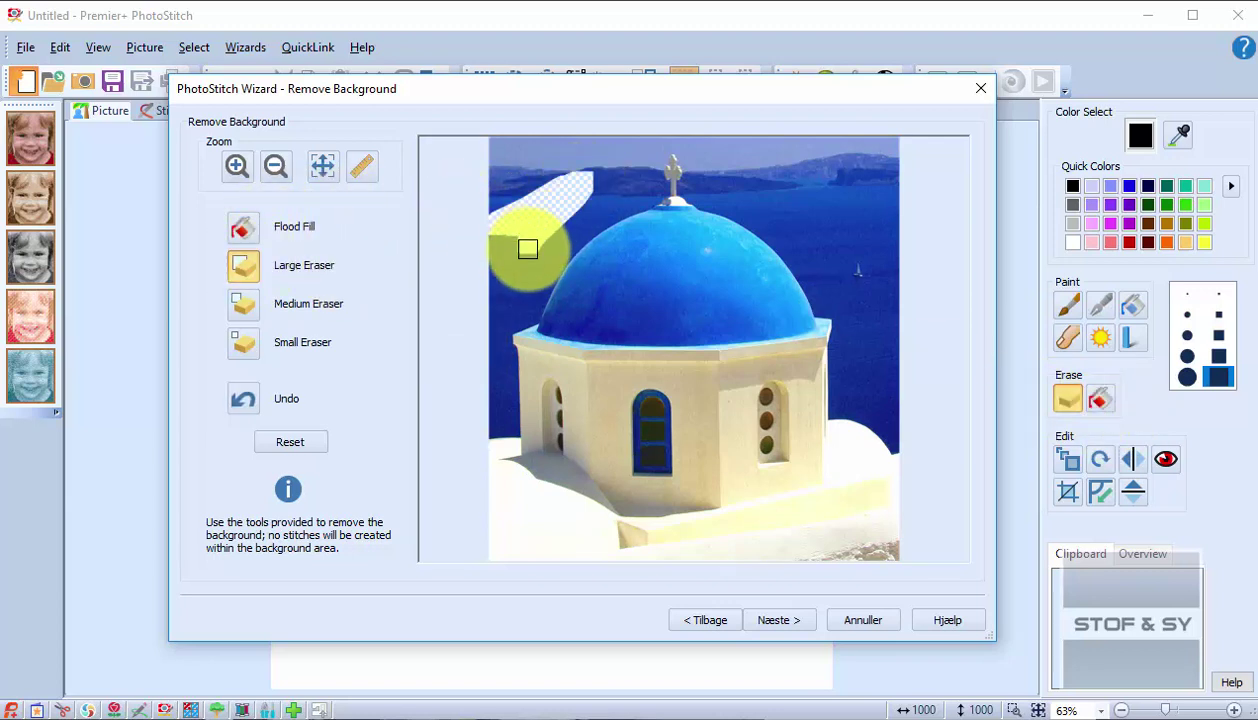
left_click(243, 405)
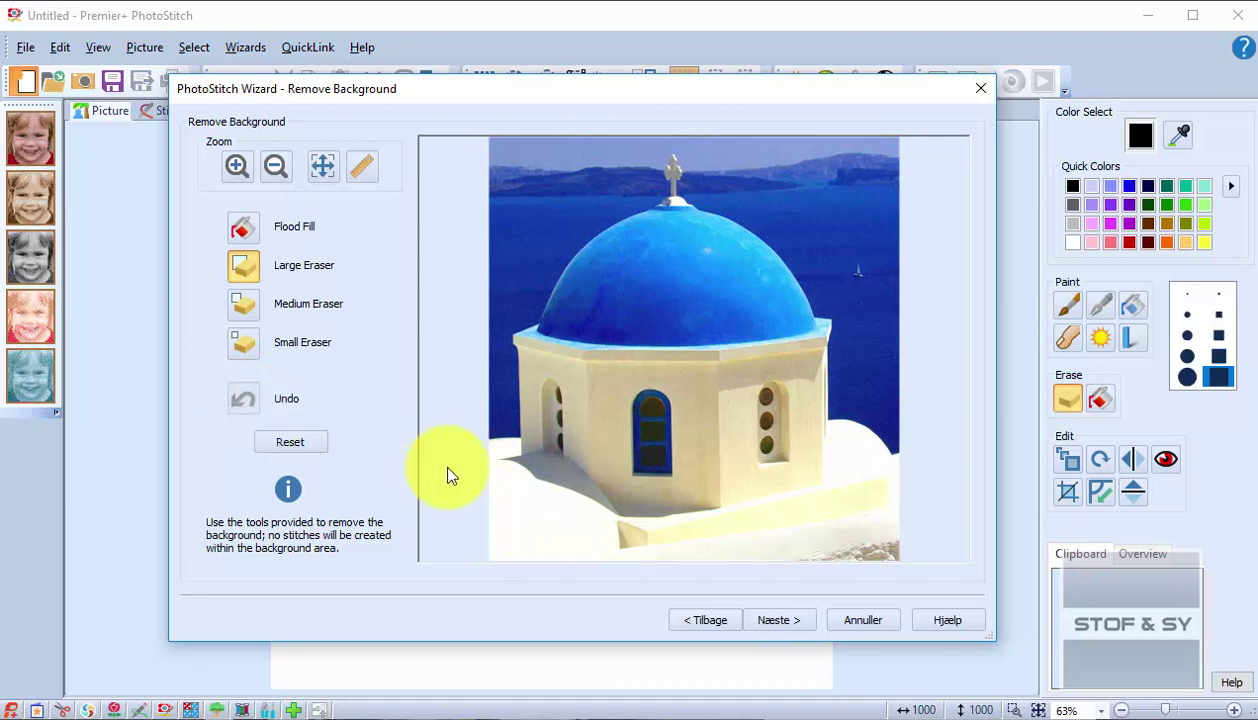
- Keep the full background, the Autolevel picture option and the 97 x 100 mm design size, and advance to thread color selection
left_click(785, 620)
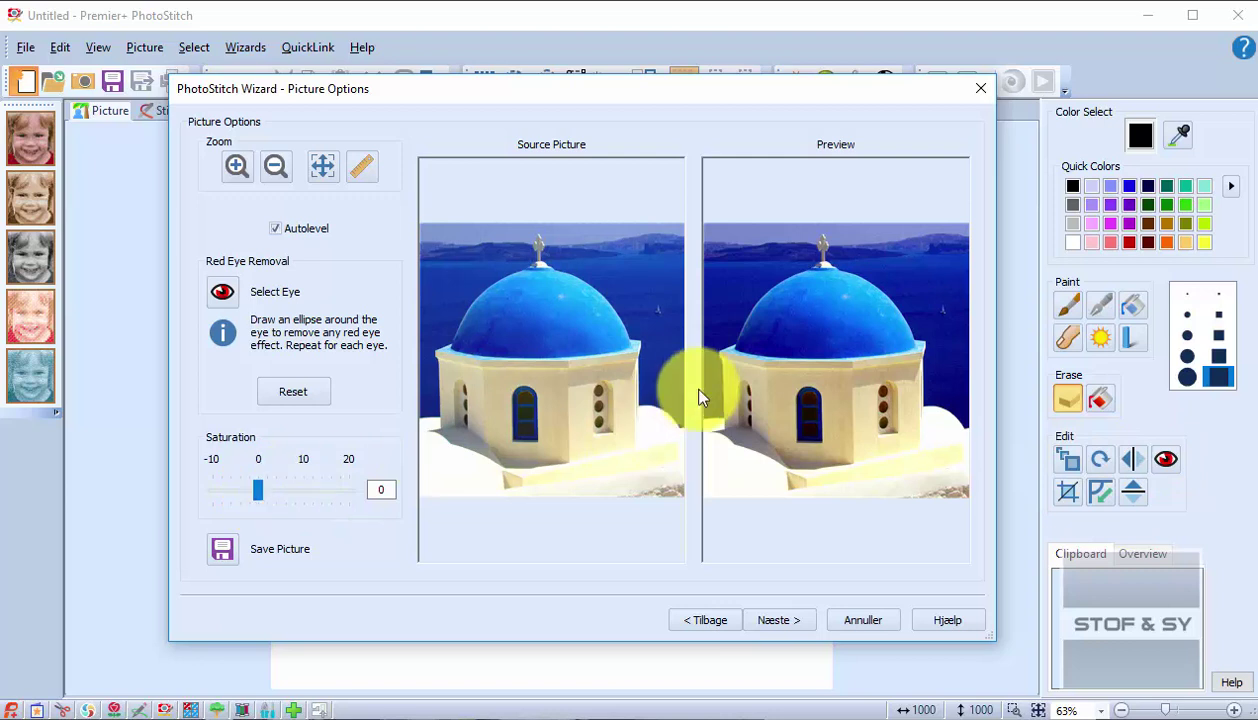
left_click(768, 647)
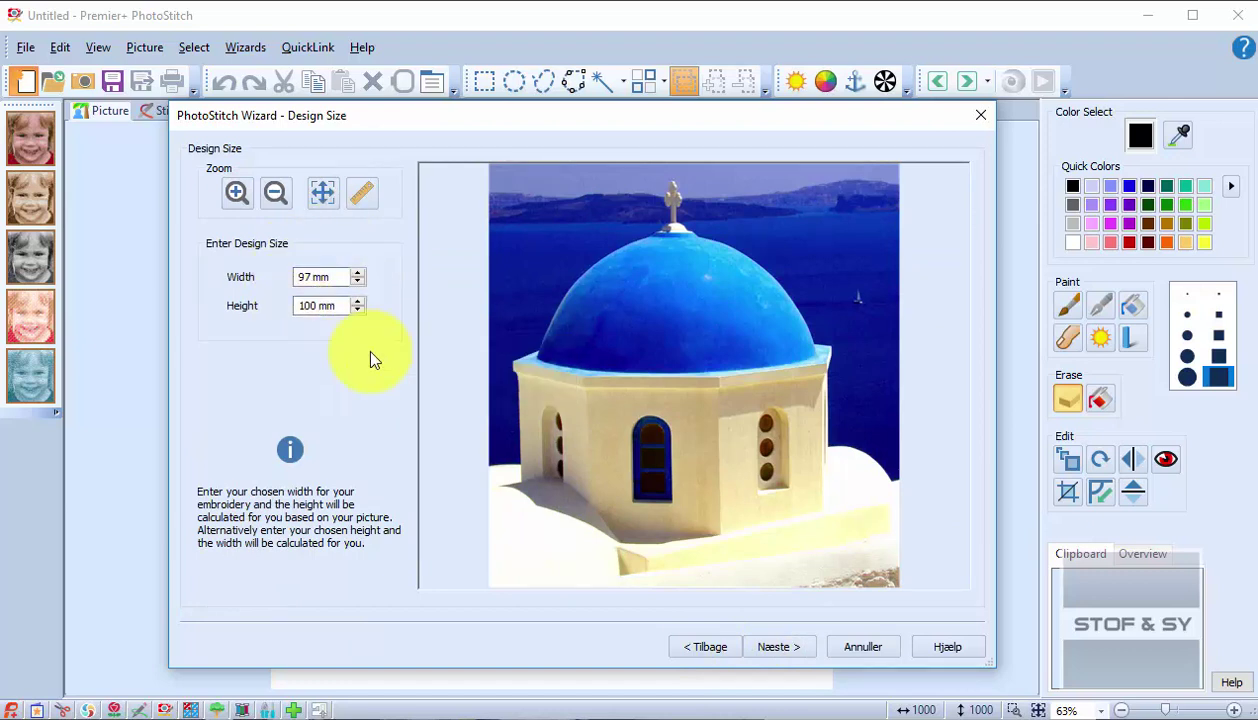
left_click(778, 645)
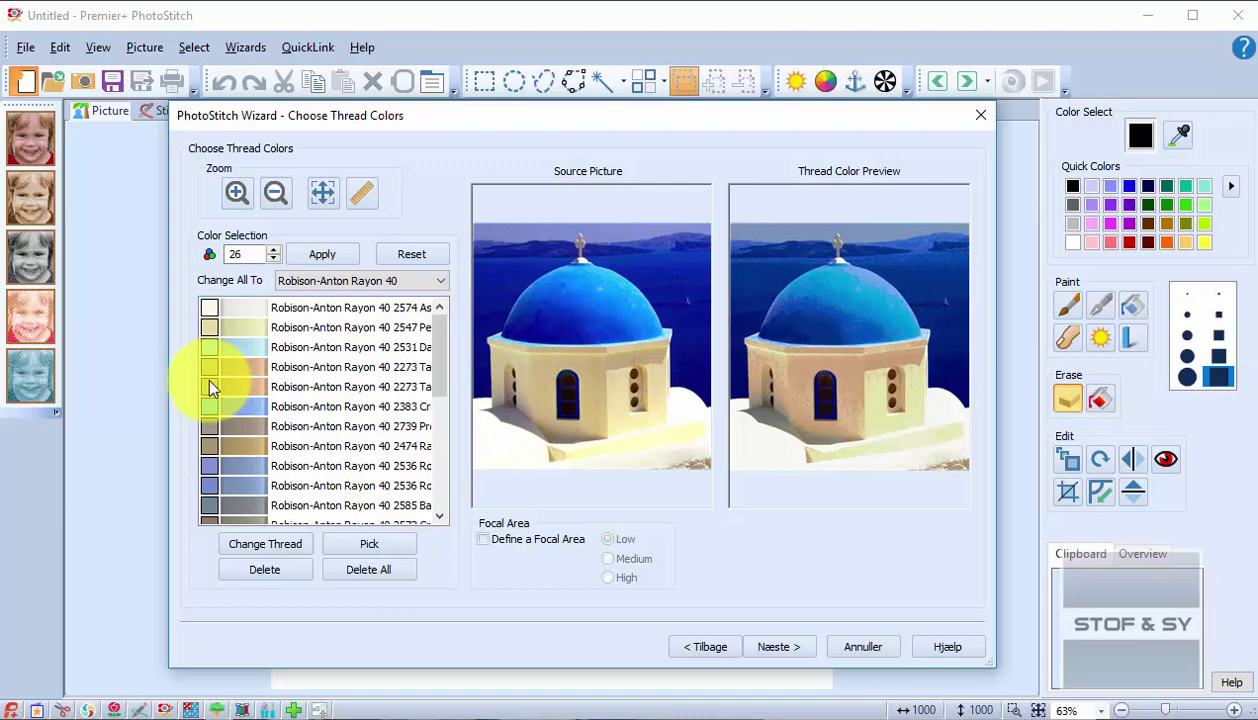
- Change all thread colors to the Signature Quilt Cotton 40 range
left_click(438, 281)
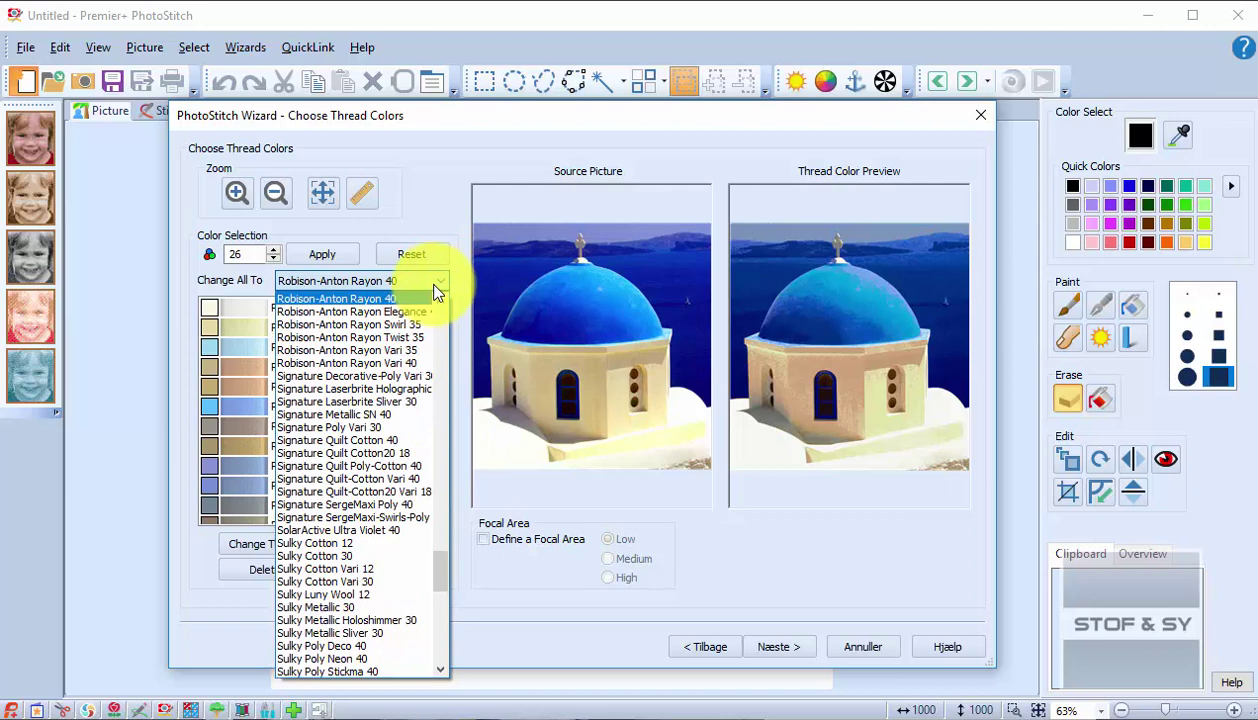
left_click(379, 441)
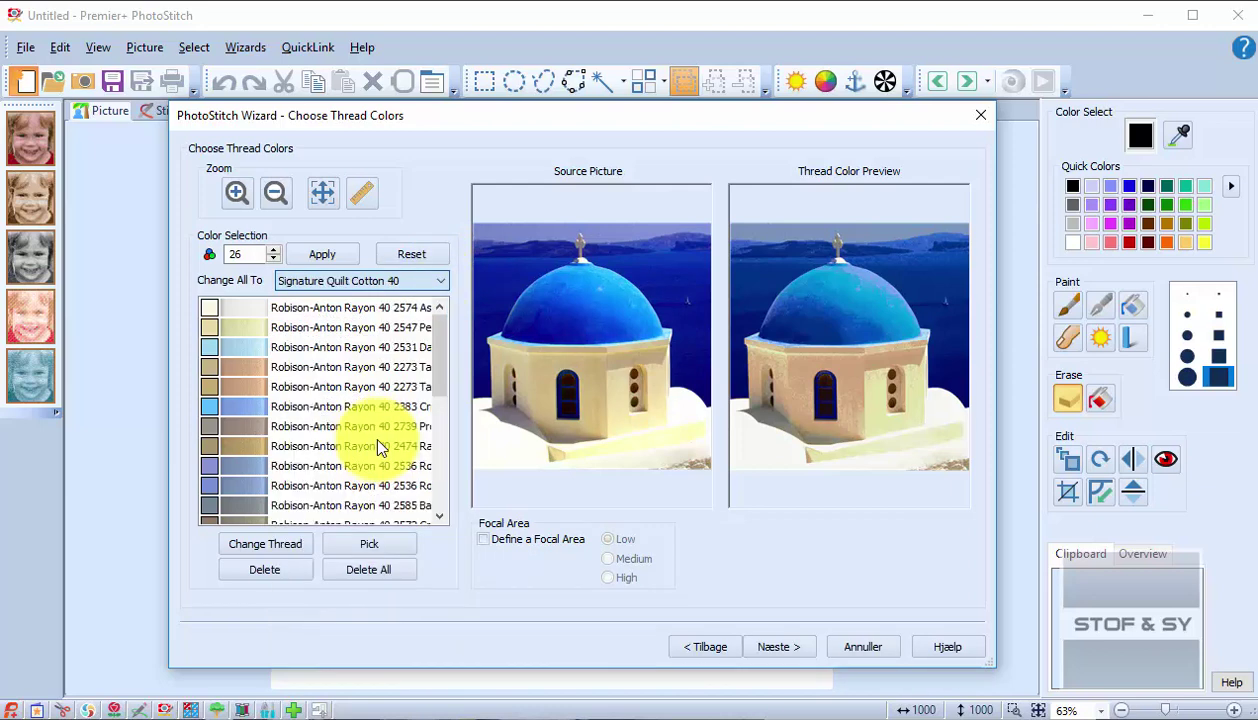
left_click(323, 254)
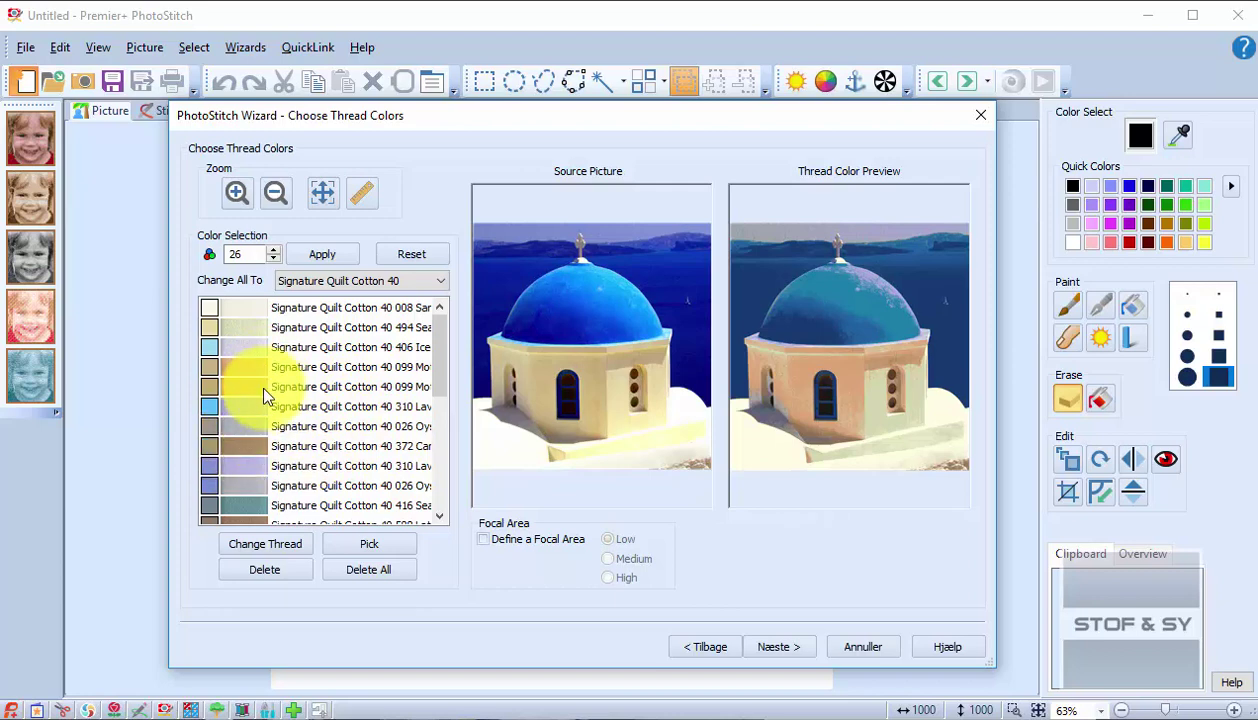
- Switch all thread colors back to the Robison-Anton Rayon 40 range
left_click(330, 281)
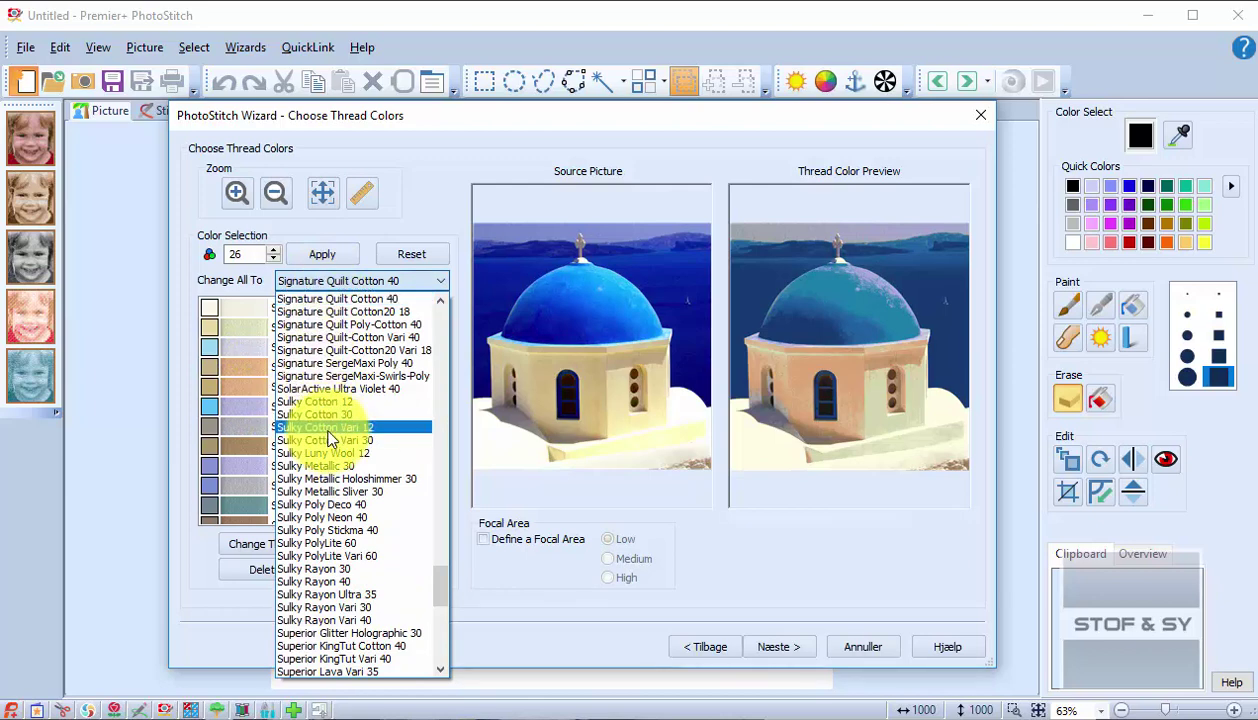
scroll(322, 424, "up", 2)
scroll(328, 437, "up", 2)
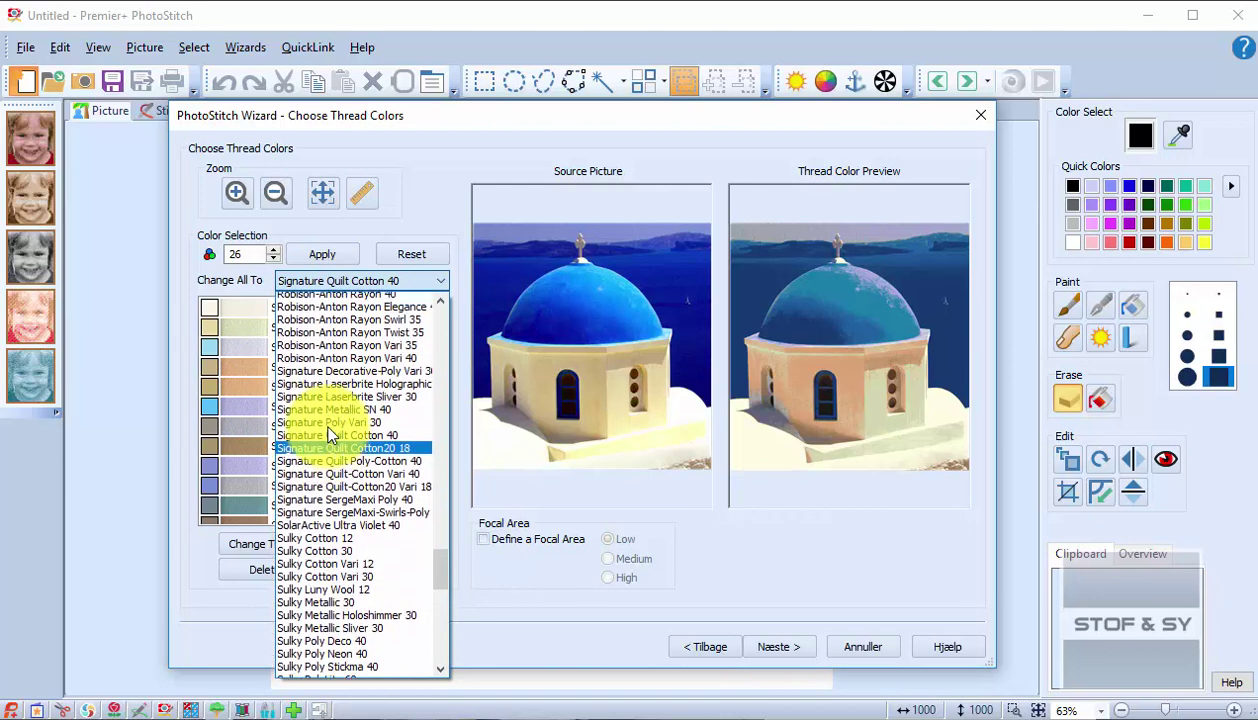
scroll(337, 387, "up", 2)
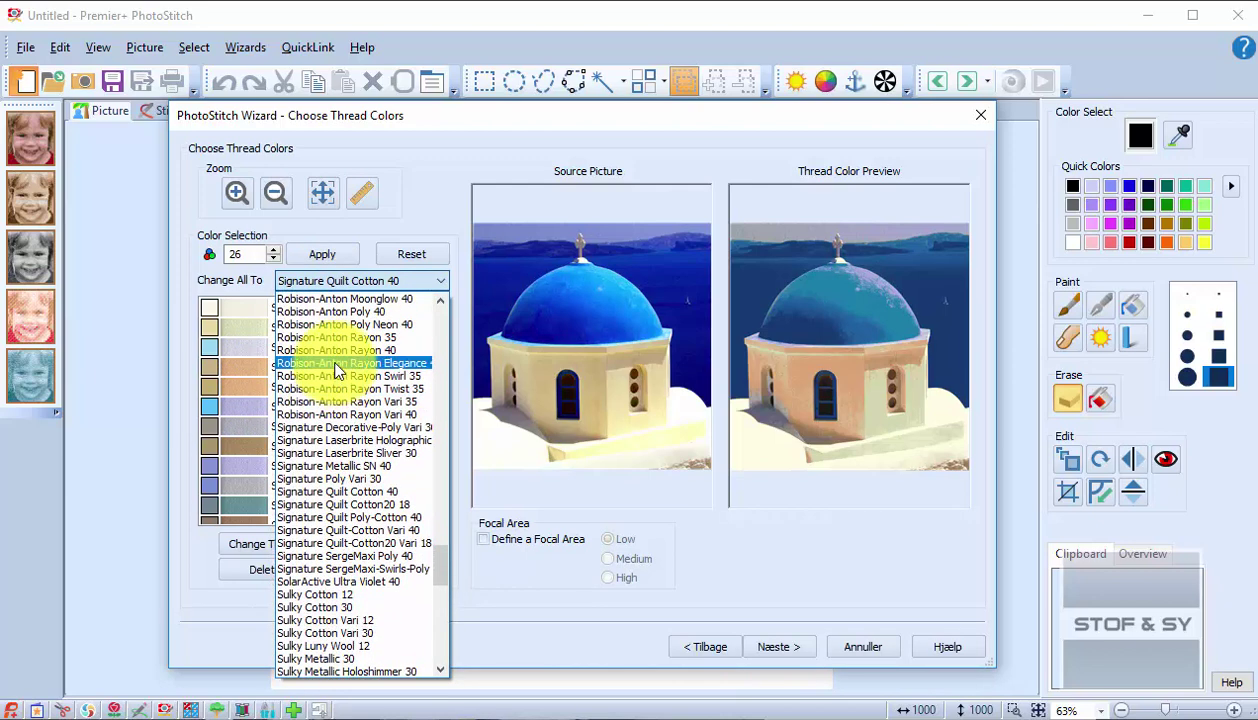
left_click(336, 353)
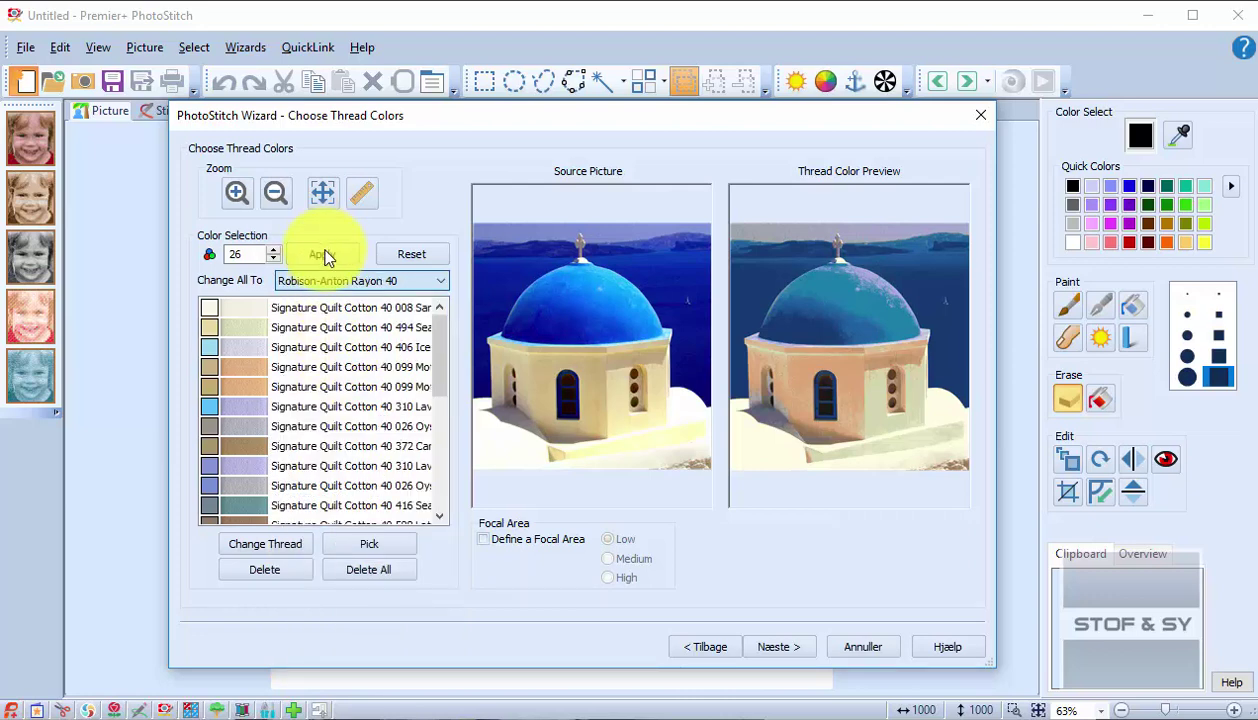
left_click(324, 255)
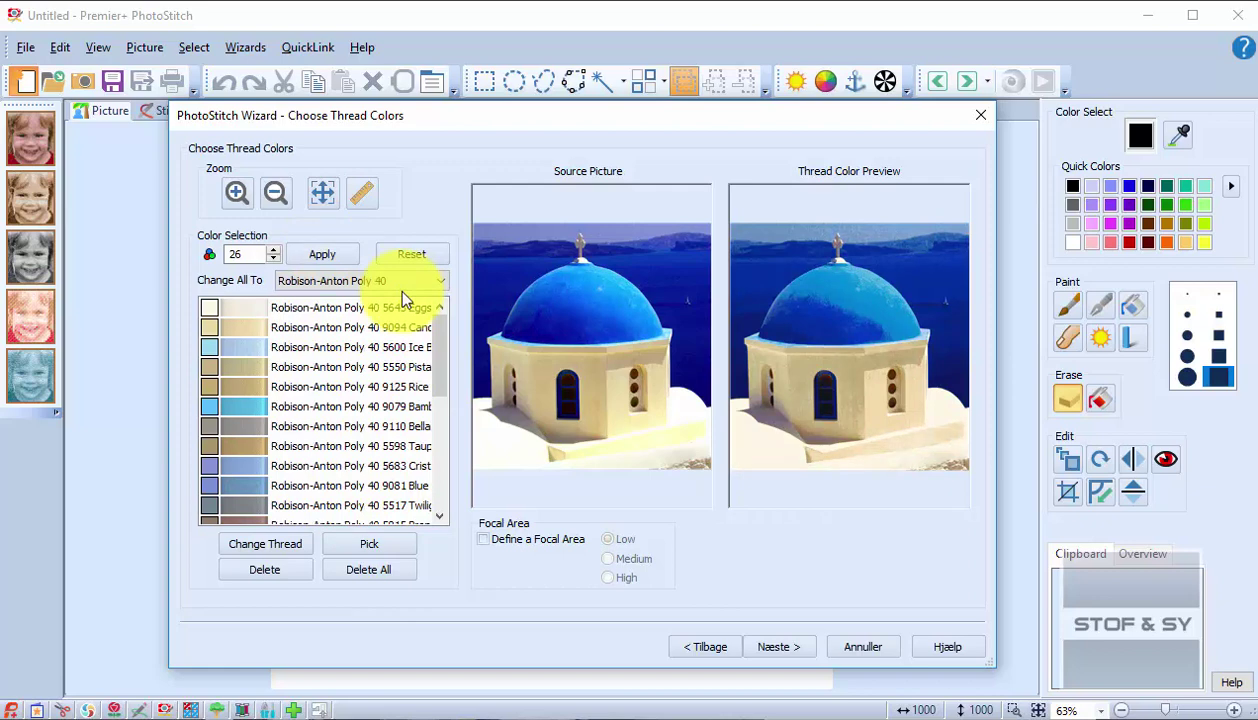
left_click(402, 283)
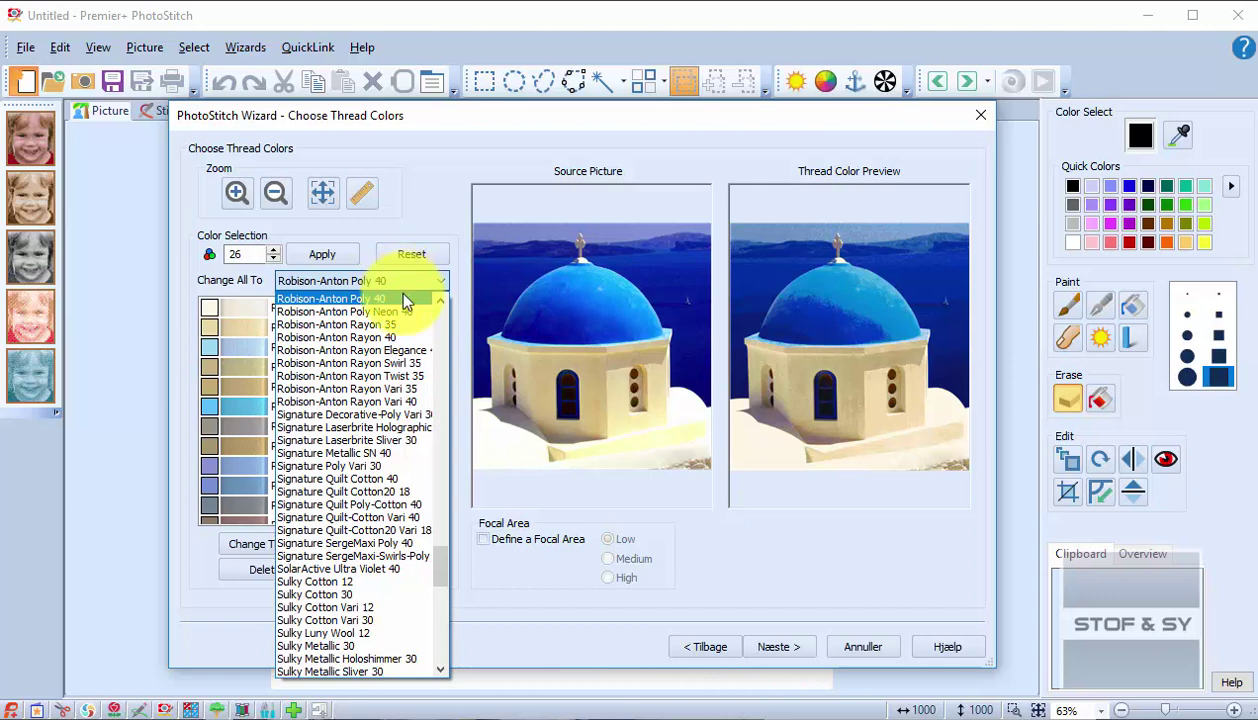
mouse_move(437, 556)
left_mouse_down()
mouse_move(466, 340)
mouse_move(467, 551)
mouse_move(463, 592)
mouse_move(444, 614)
mouse_move(482, 638)
left_mouse_up()
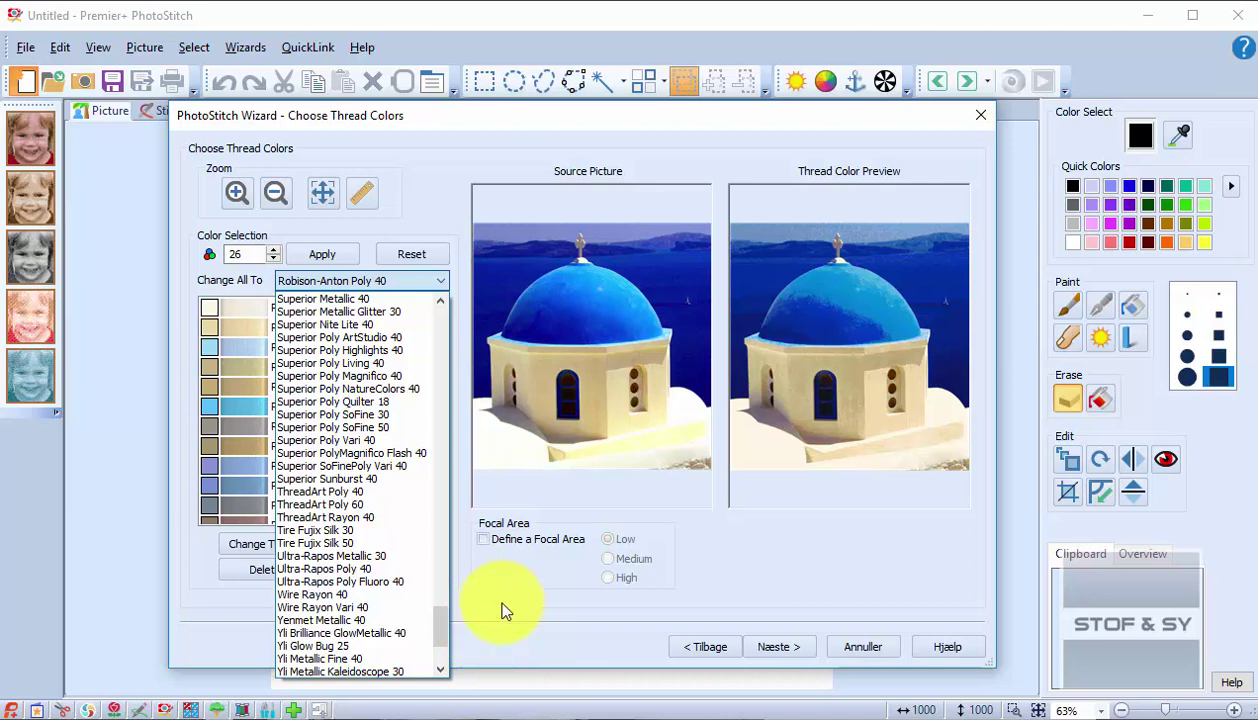
left_click(503, 610)
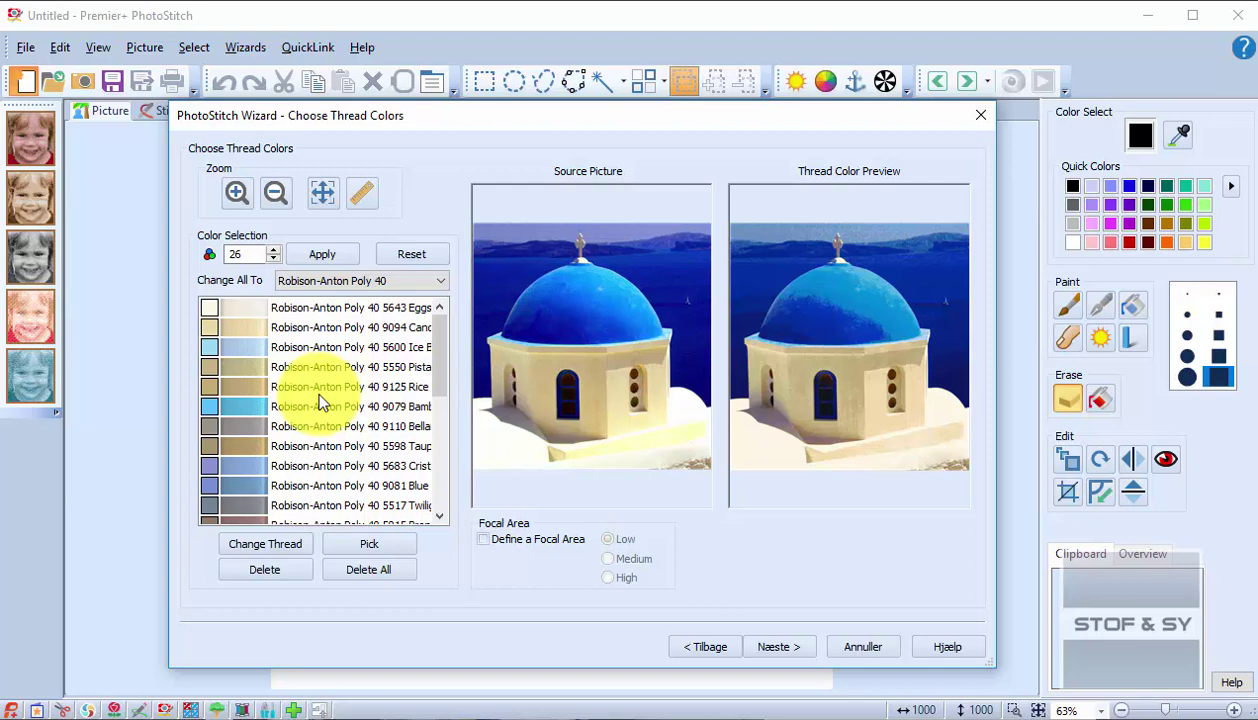
- Reduce the number of thread colors to 19 and apply it to the preview
left_click(273, 257)
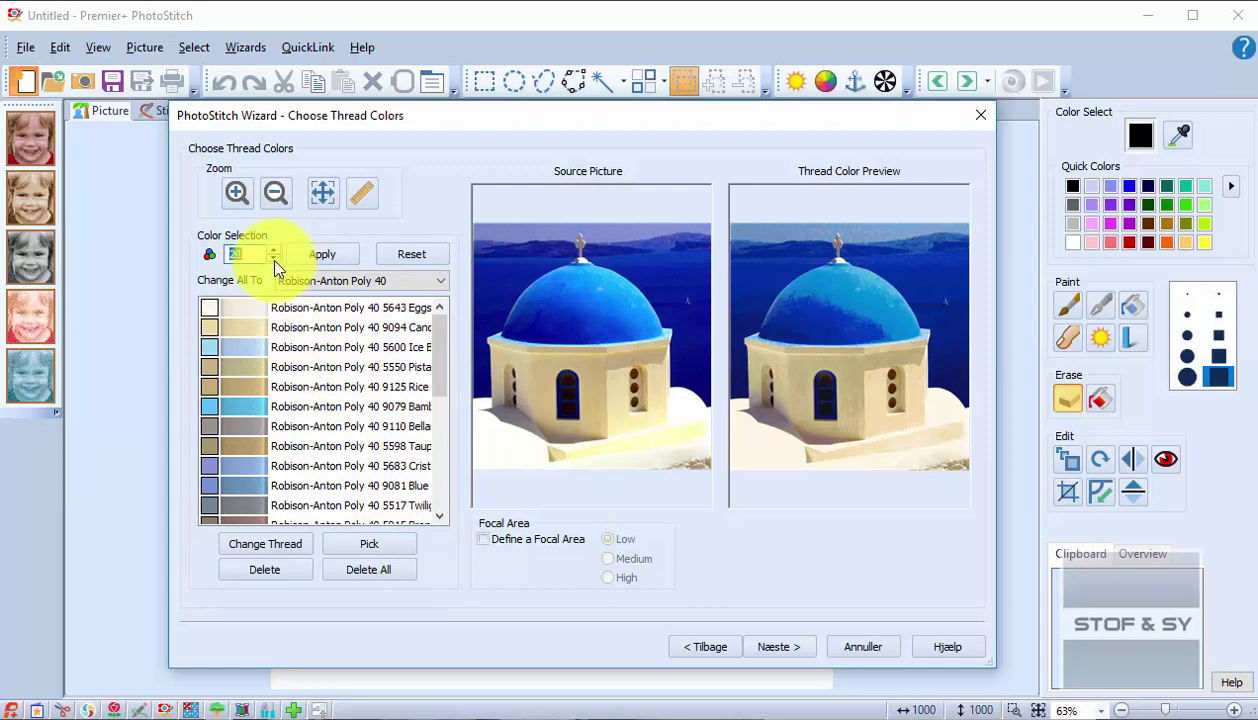
left_click(273, 259)
left_click(273, 254)
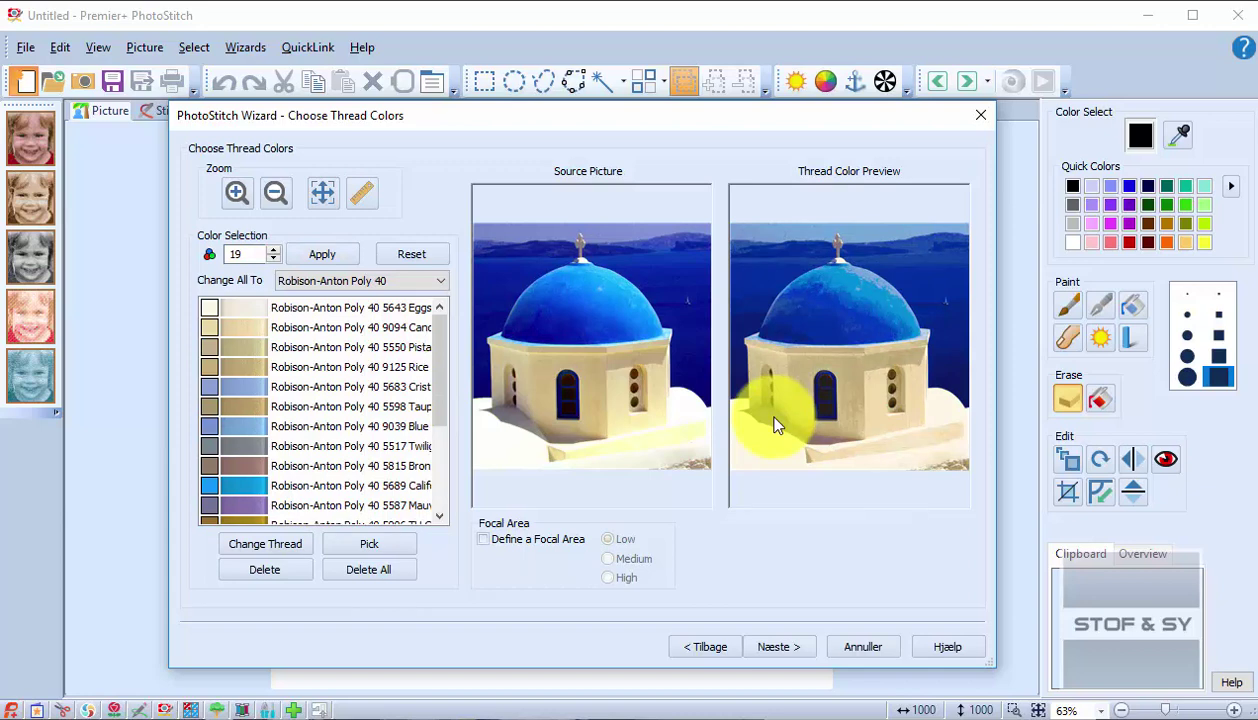
- Reduce the number of thread colors to 15 and apply it to the preview
left_click(273, 259)
left_click(273, 259)
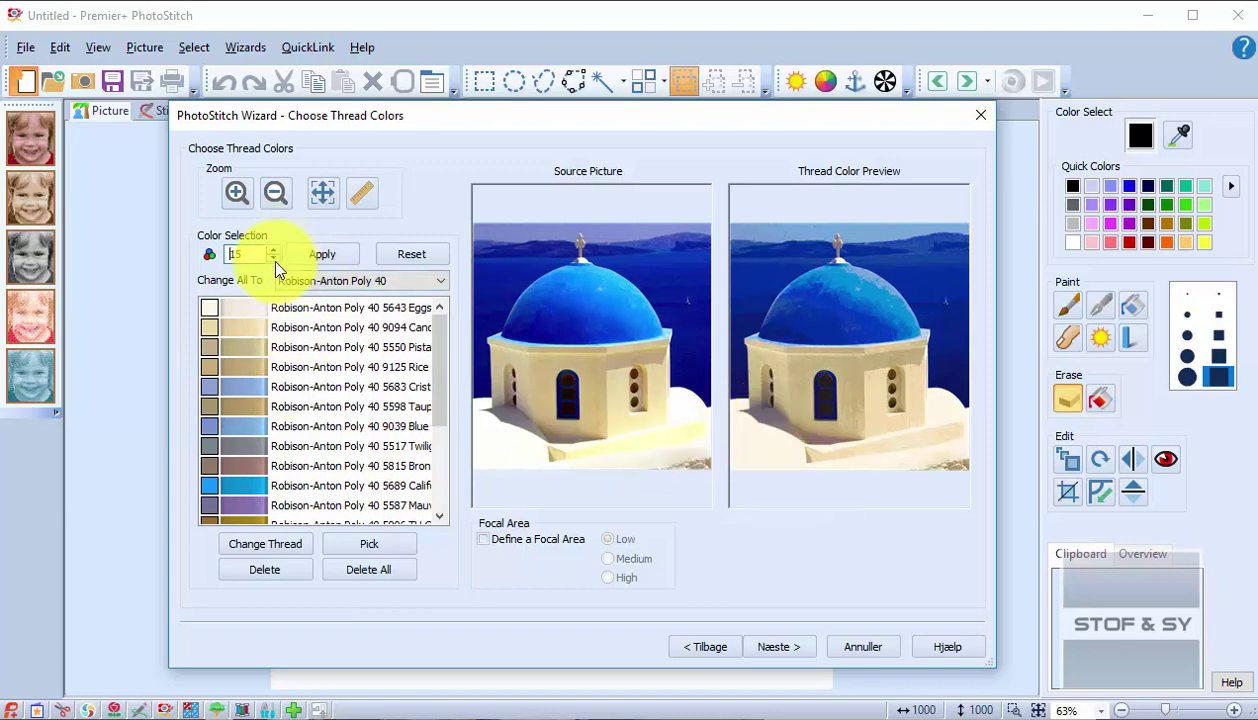
left_click(273, 259)
left_click(273, 259)
left_click(324, 255)
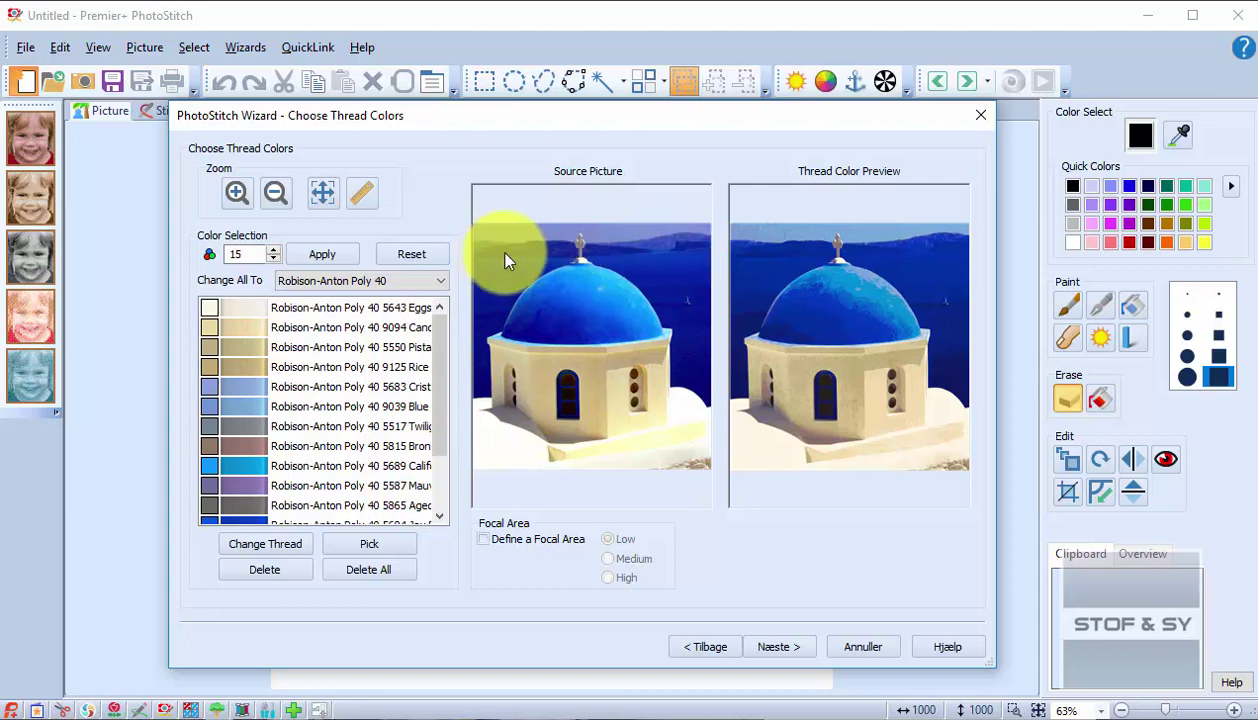
- Try 17 and 18 thread colors in the preview, and apply 17 again
double_click(262, 254)
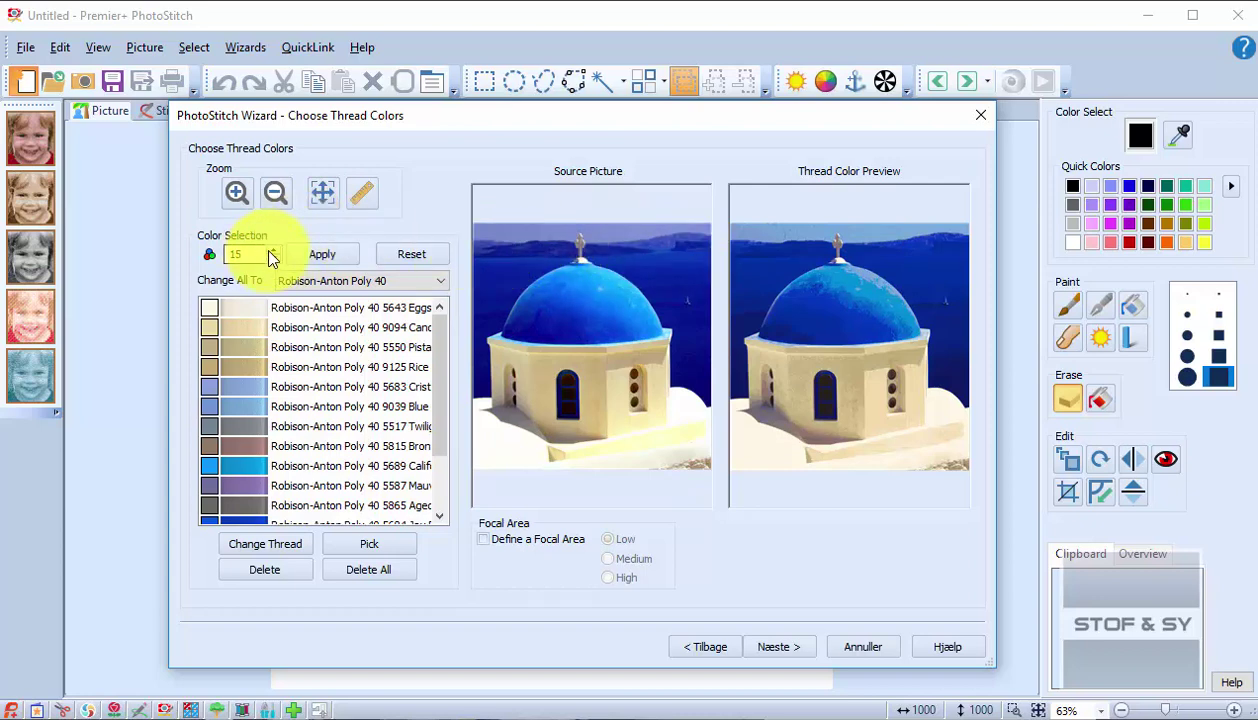
type("17")
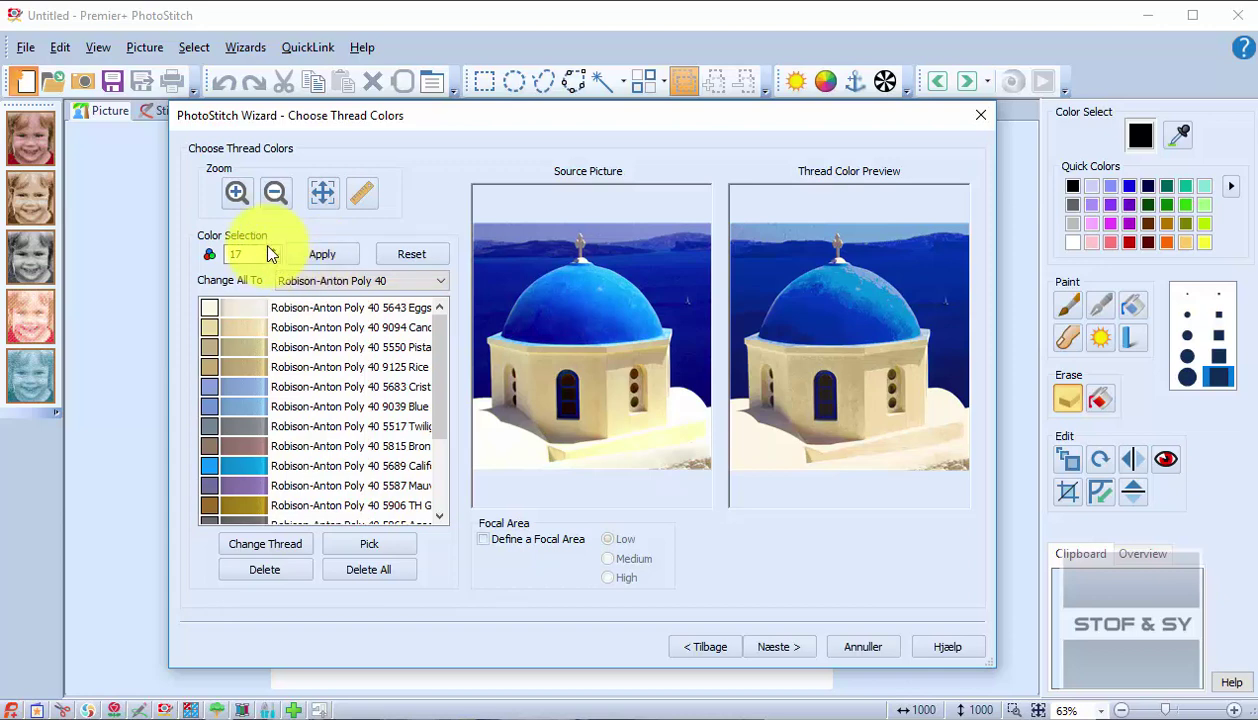
left_click(272, 249)
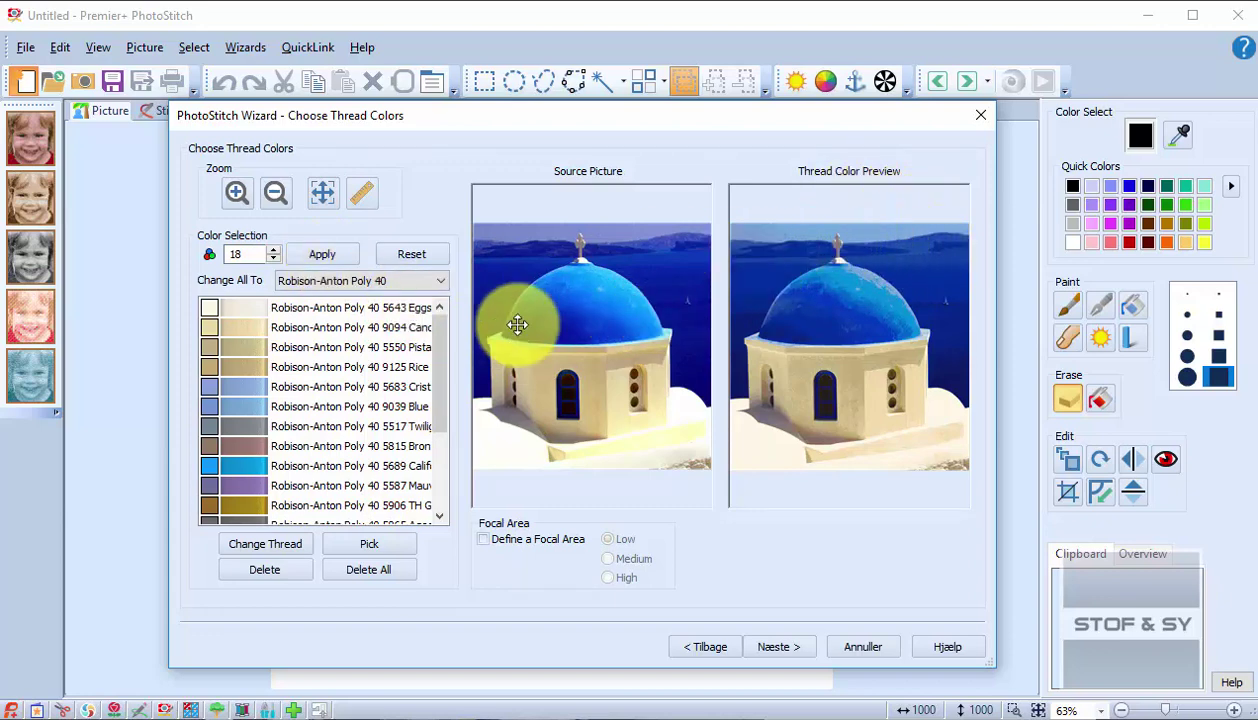
left_click(273, 259)
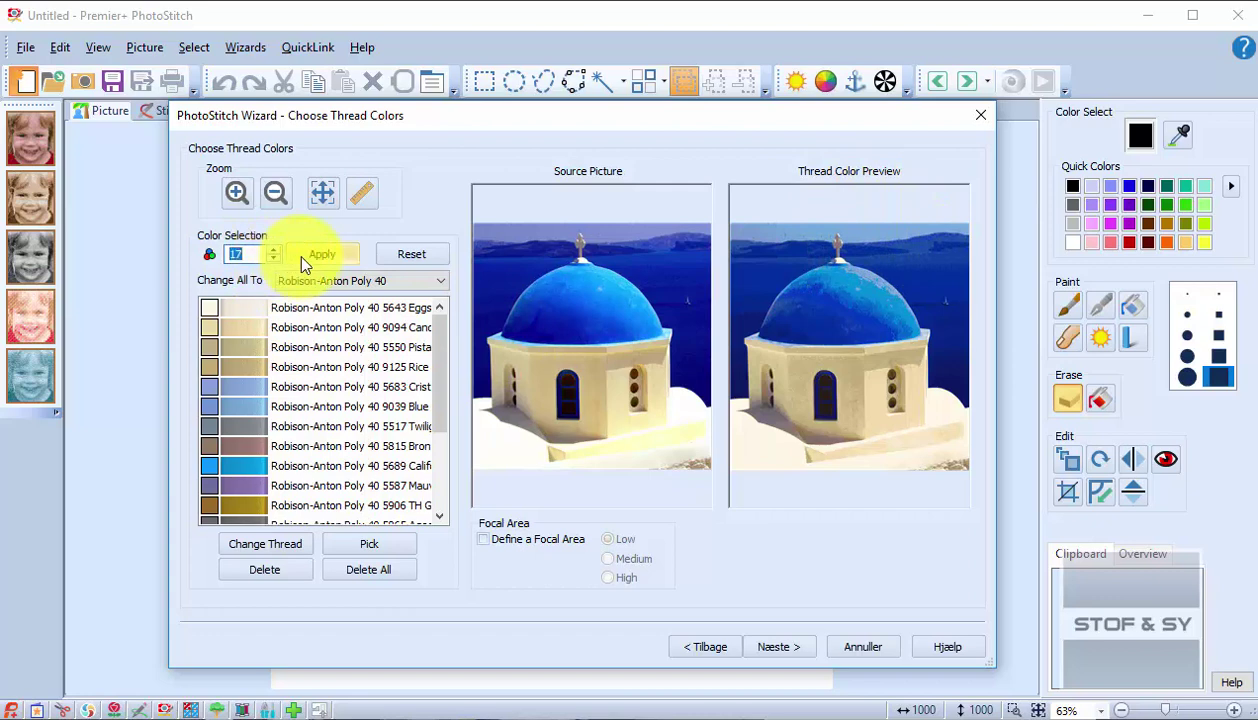
left_click(300, 257)
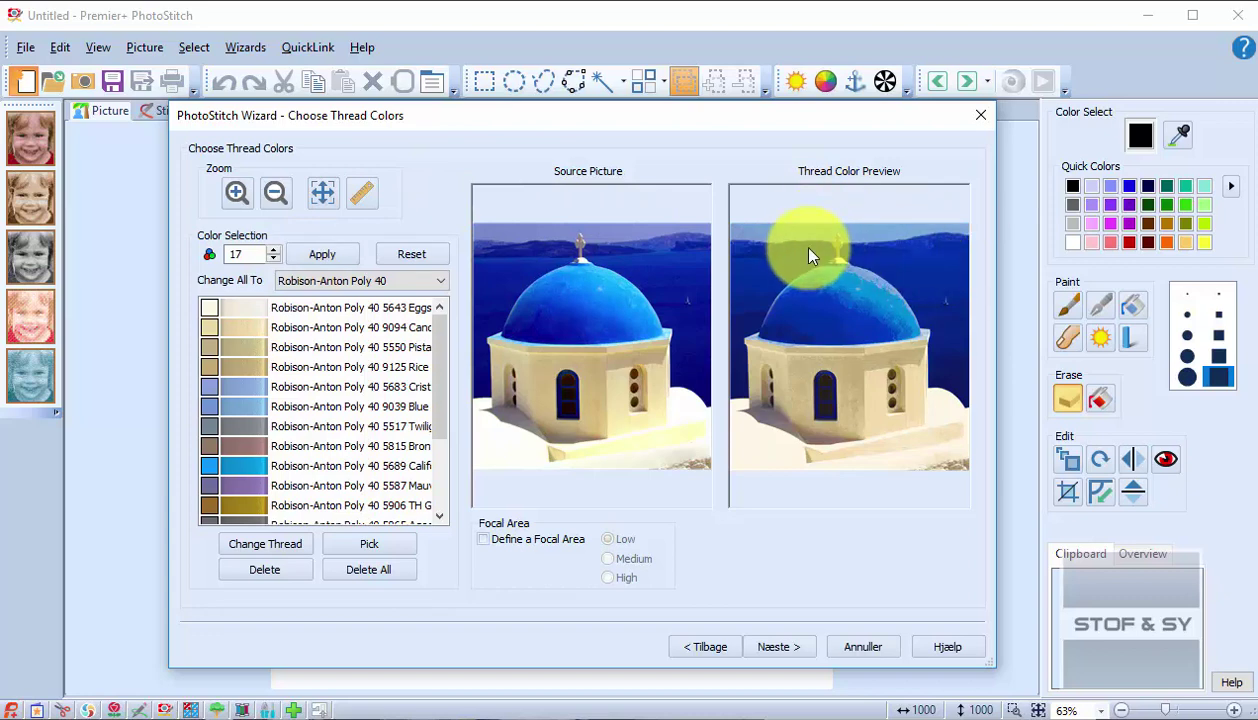
- Set the number of thread colors to 18 and finish the color embroidery with a density of 1
left_click(272, 250)
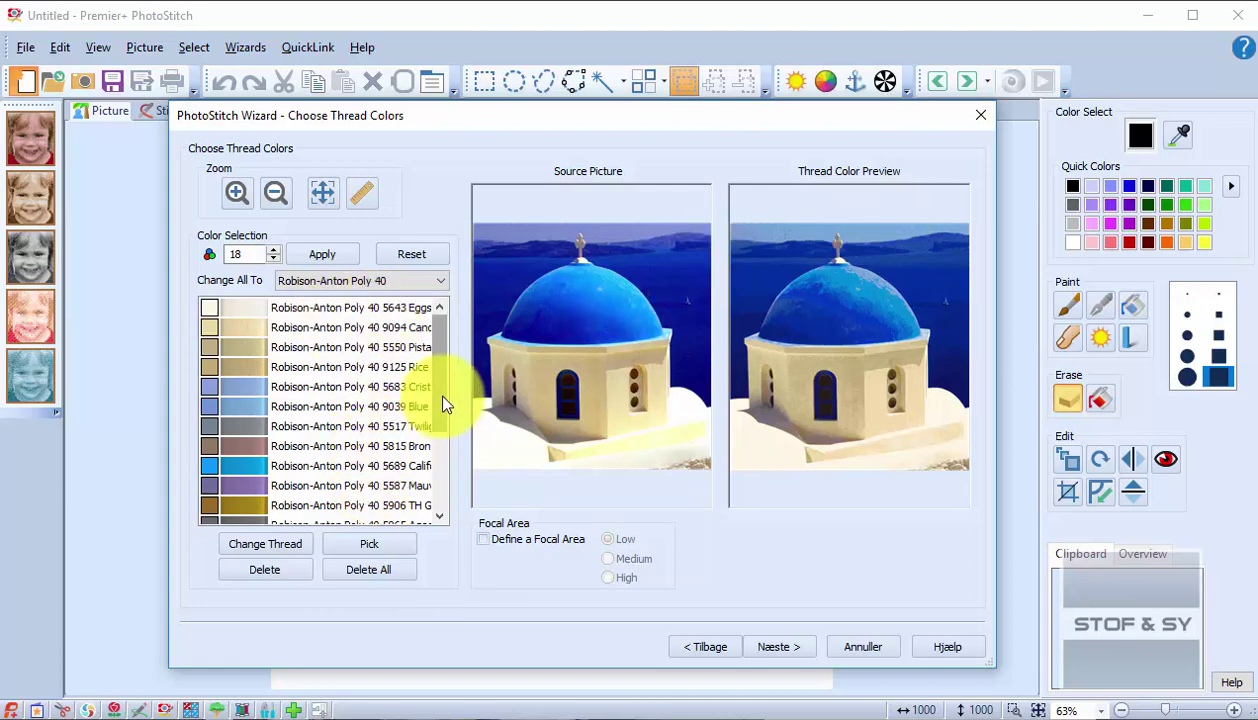
left_click_drag(443, 401, 443, 368)
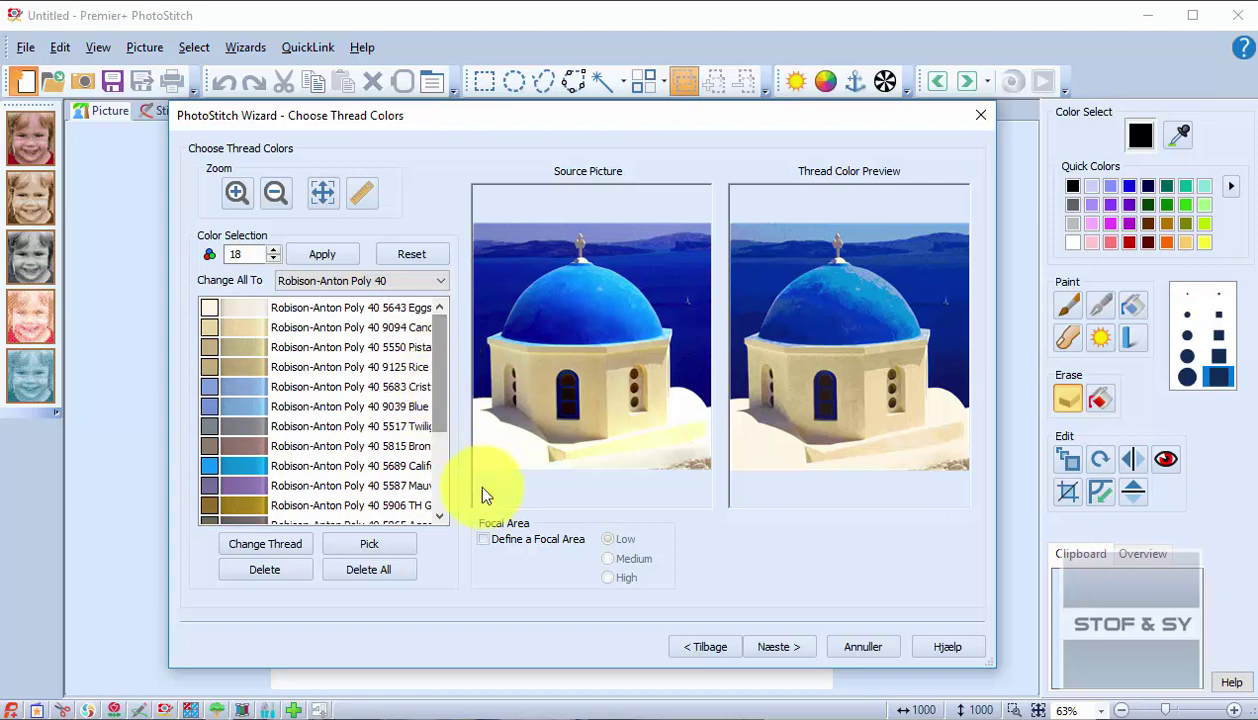
left_click(772, 650)
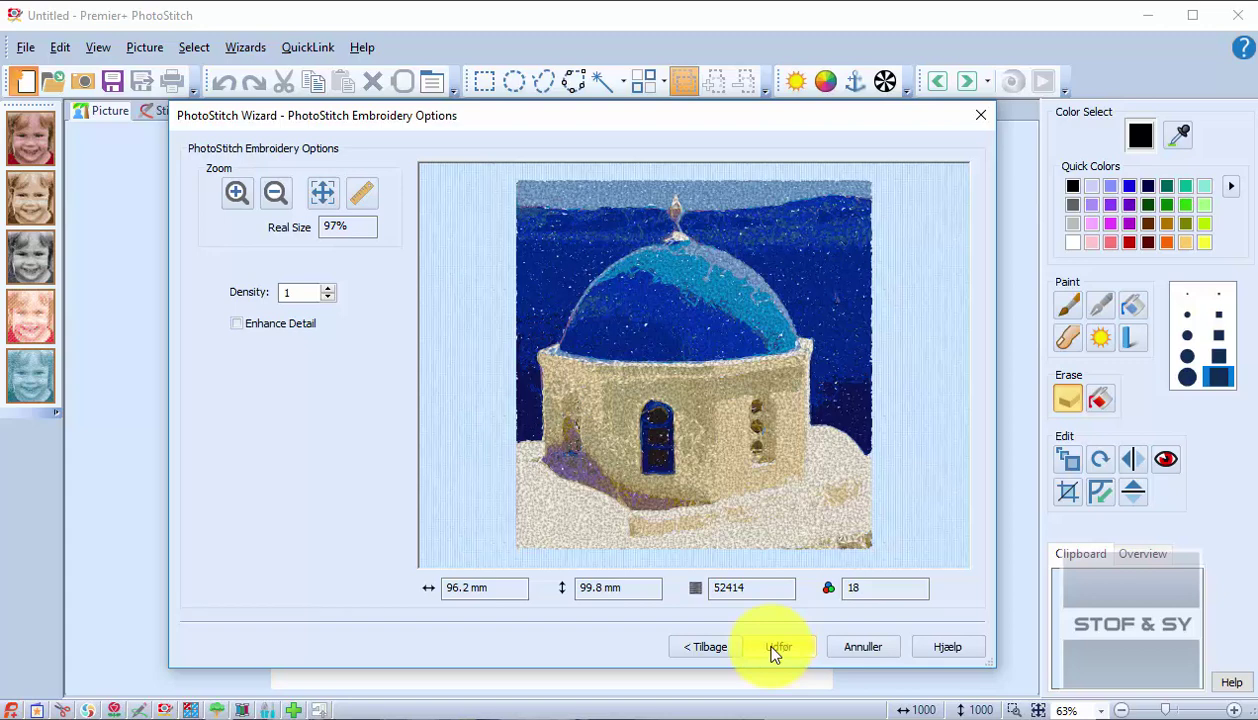
left_click(778, 647)
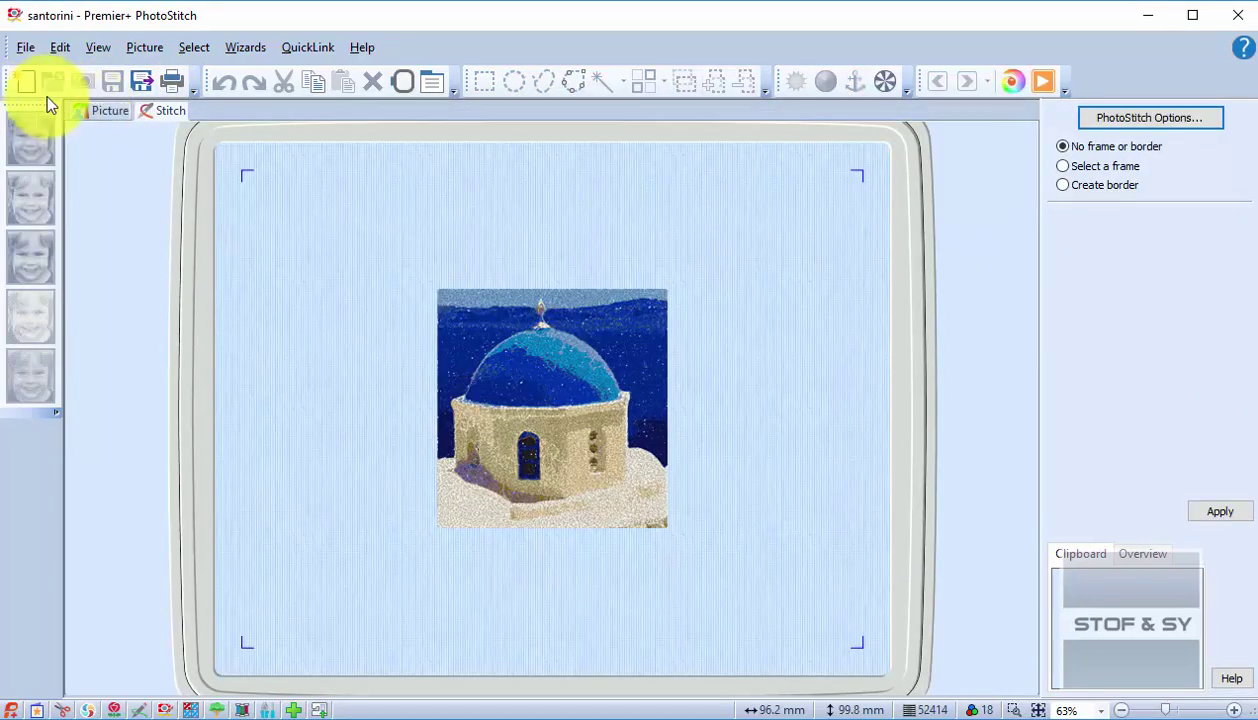
- Start a new wizard for a Sepia PhotoStitch embroidery and advance to the picture selection
left_click(26, 82)
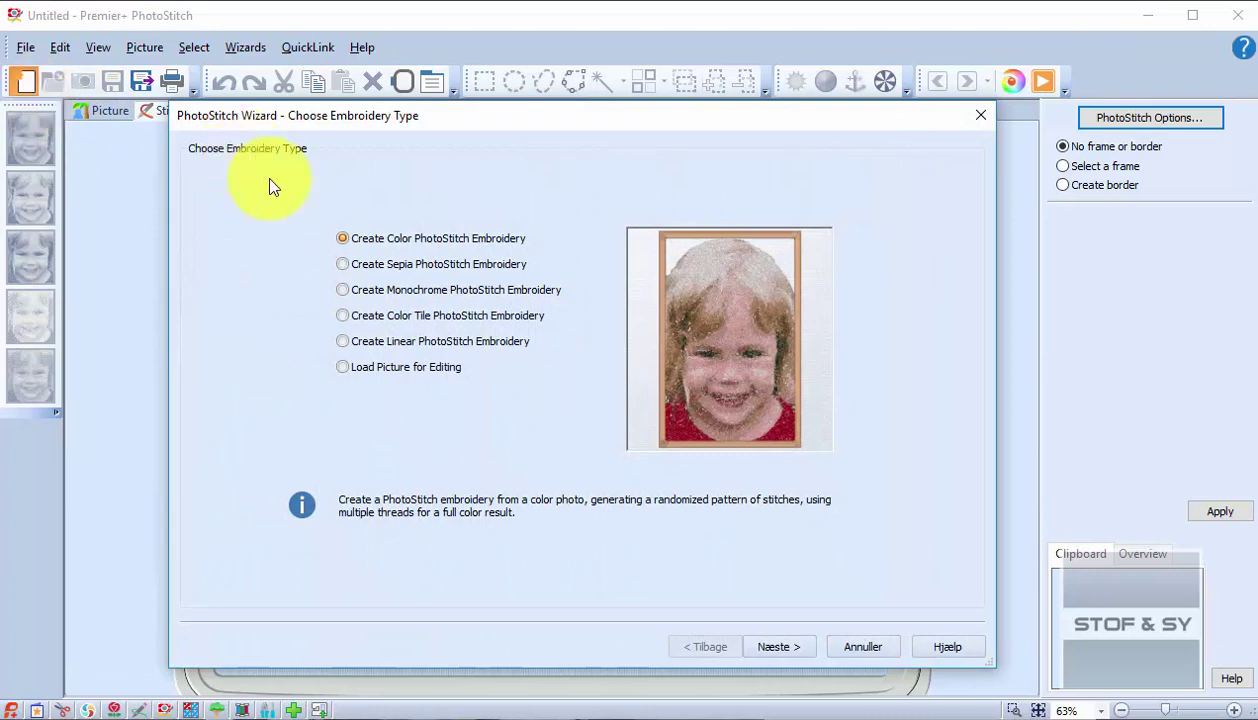
left_click(347, 268)
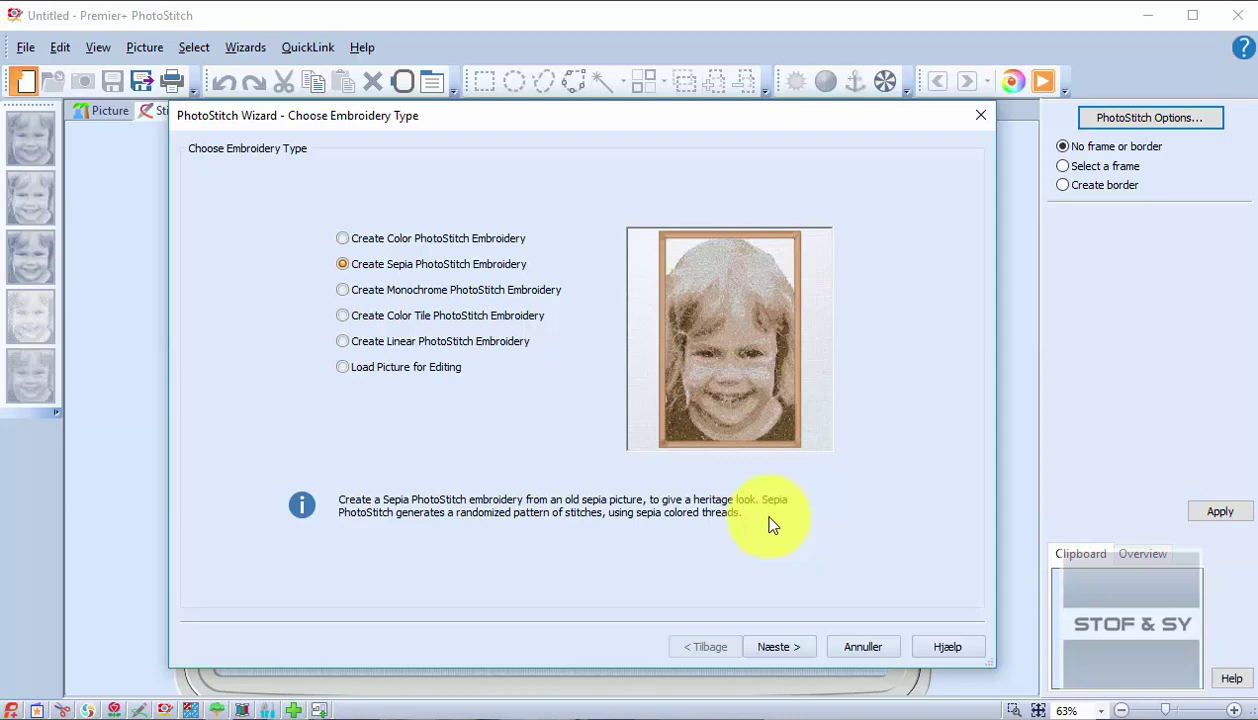
left_click(780, 648)
- Load santorini.jpg from the PhotoLandscapes samples folder and advance to rotating and cropping
left_click(265, 203)
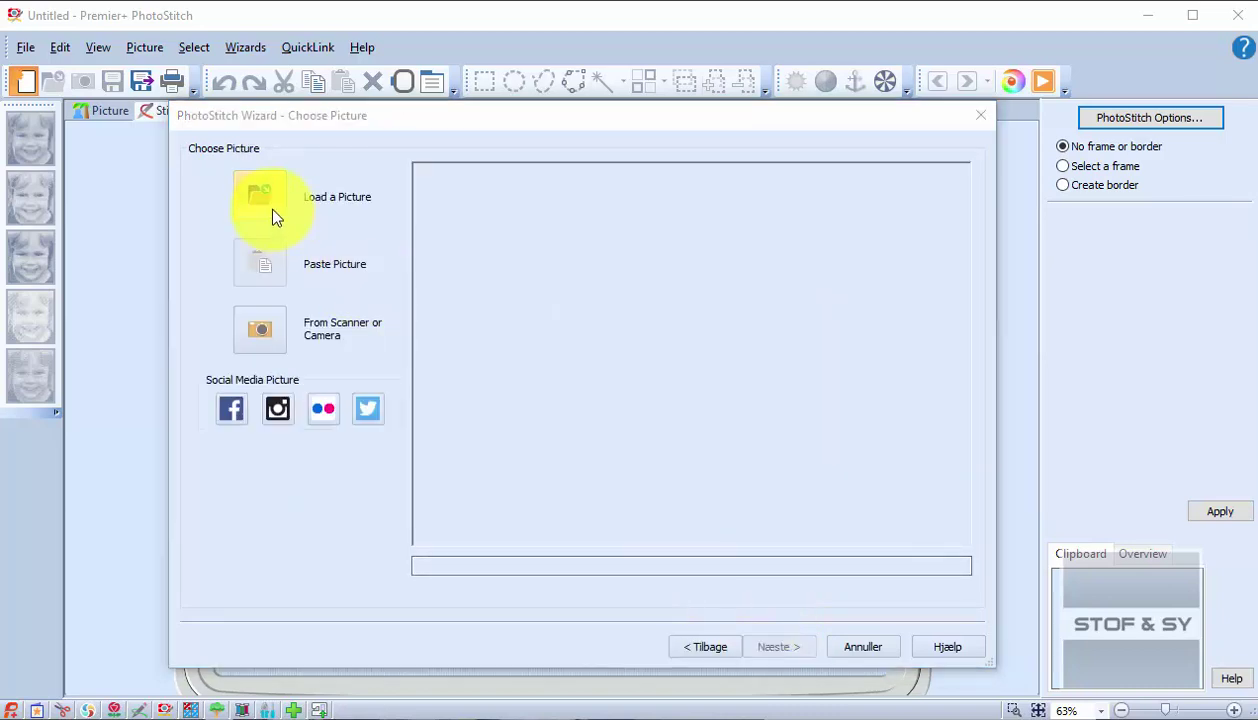
scroll(567, 370, "down", 5)
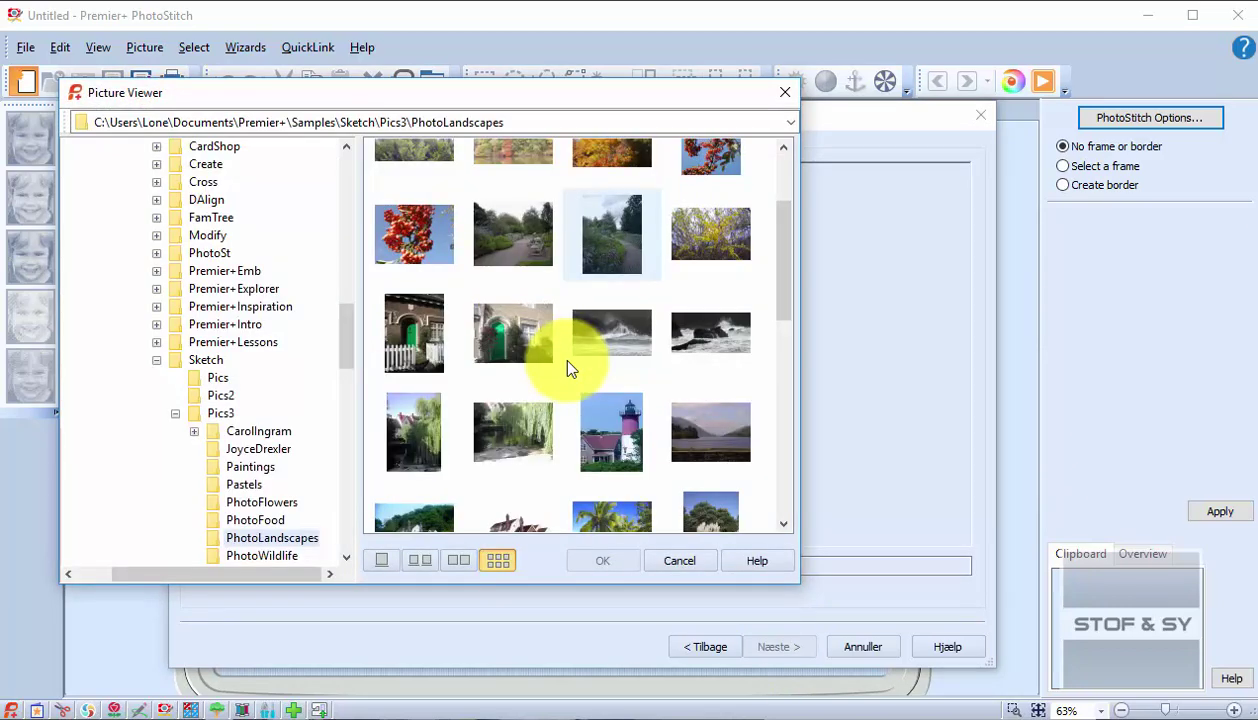
left_click(441, 369)
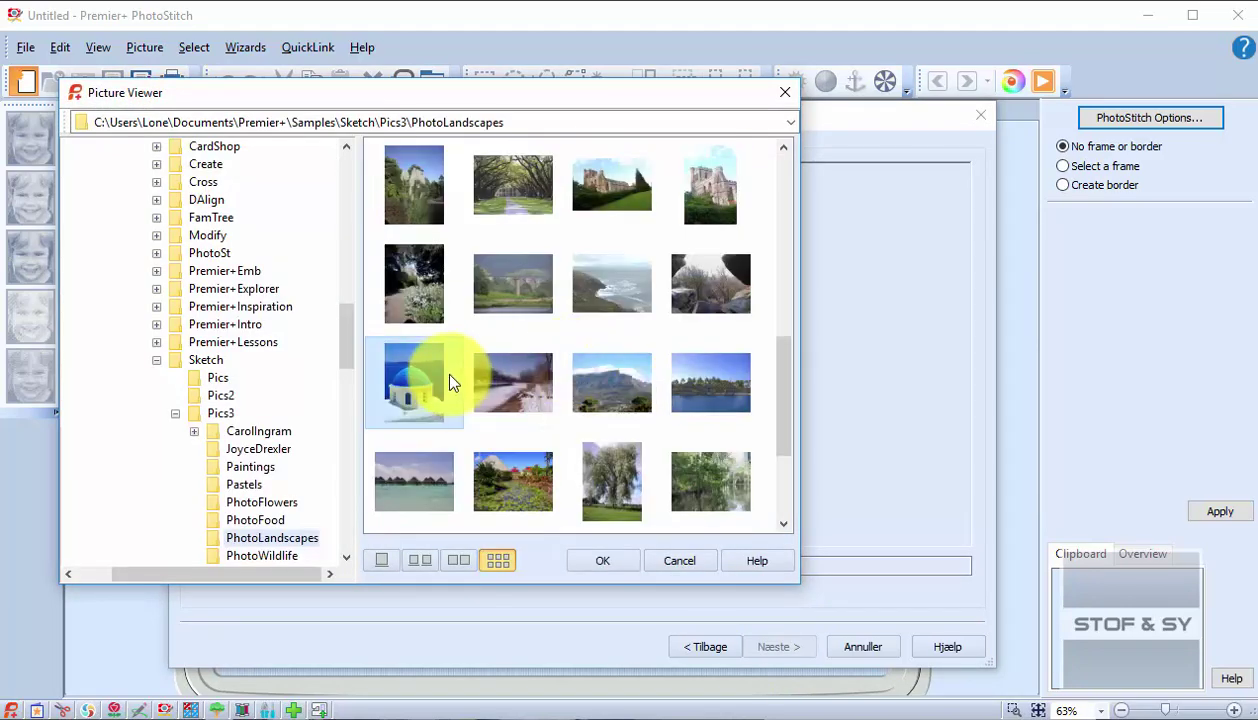
left_click(620, 559)
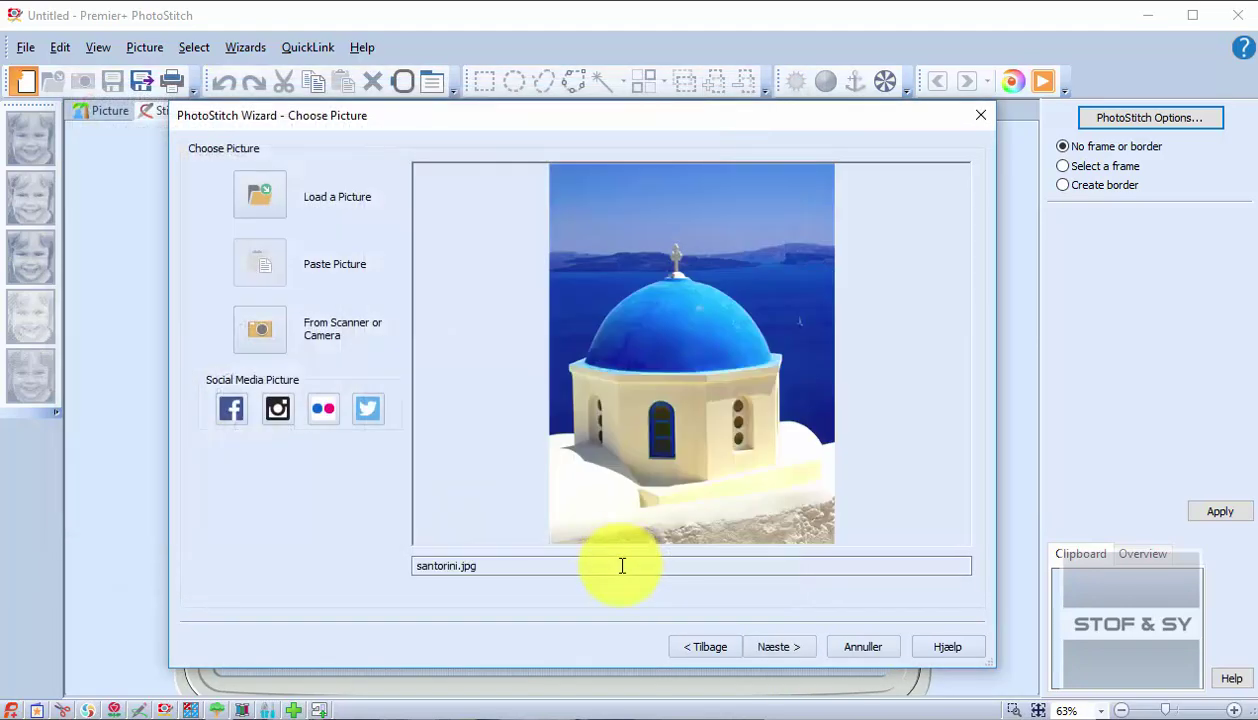
left_click(772, 647)
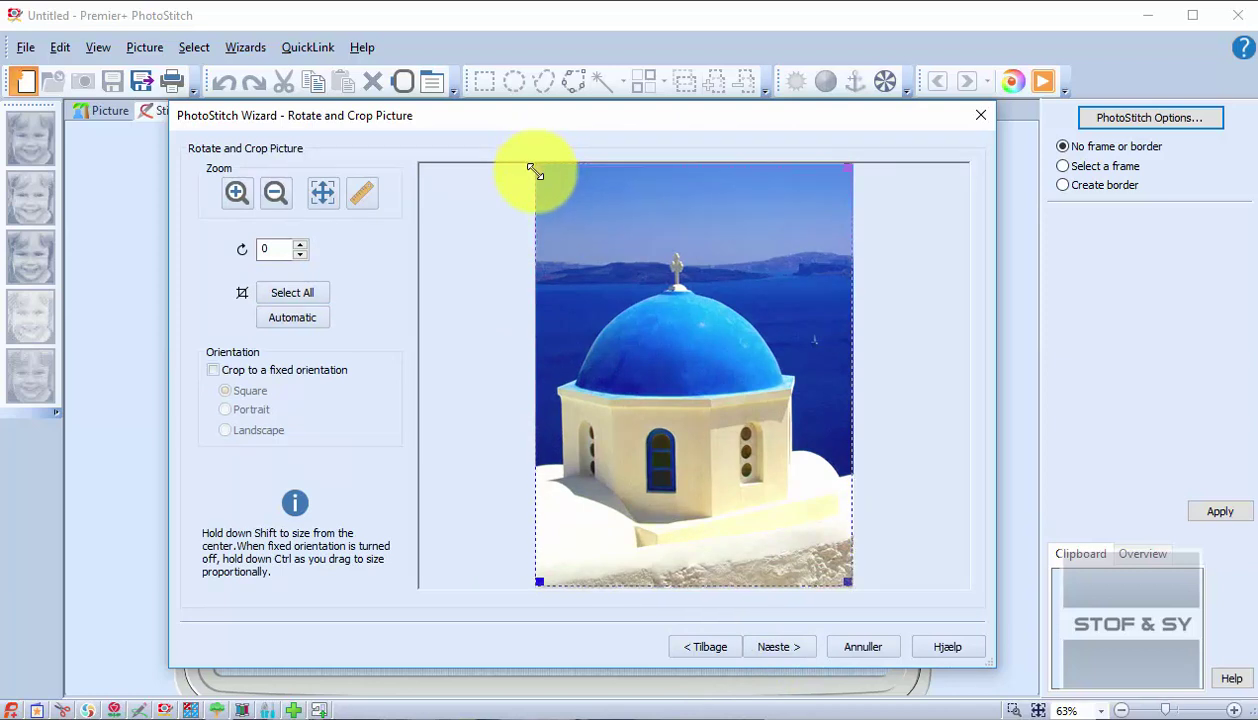
- Crop away the upper part of the sky and a thin strip along the picture's lower edge
left_click_drag(534, 168, 533, 234)
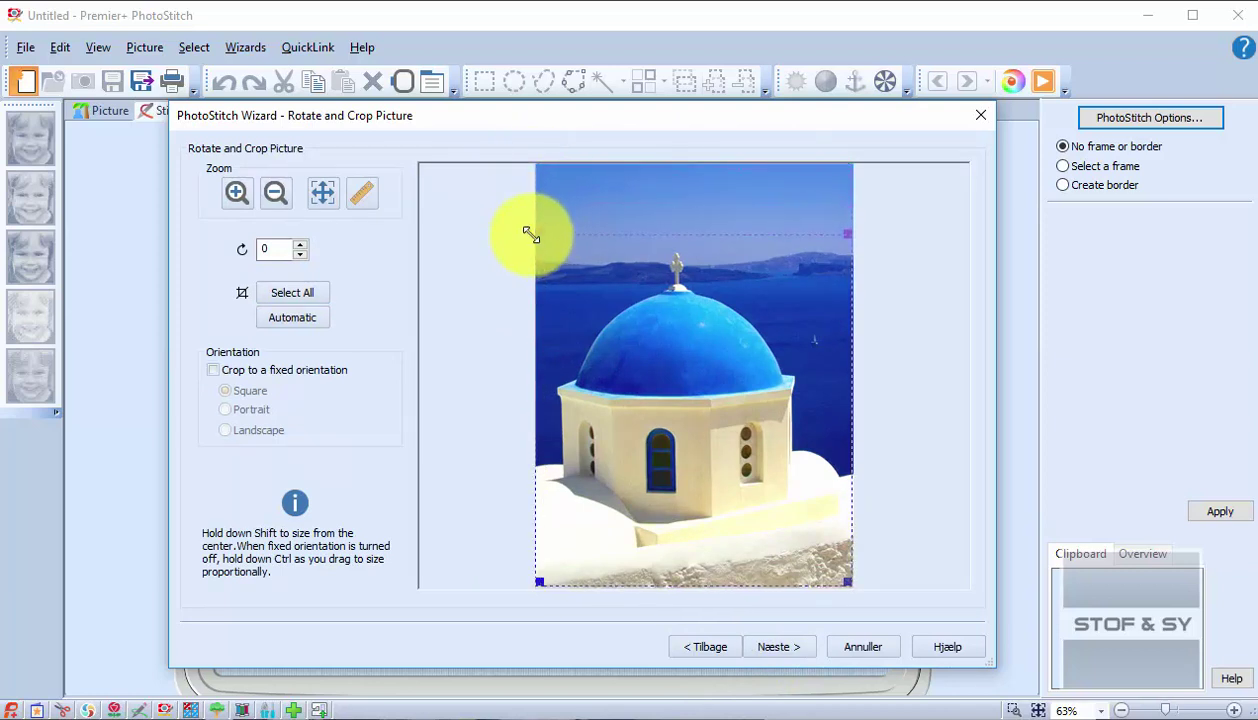
left_click_drag(847, 582, 842, 562)
left_click(801, 648)
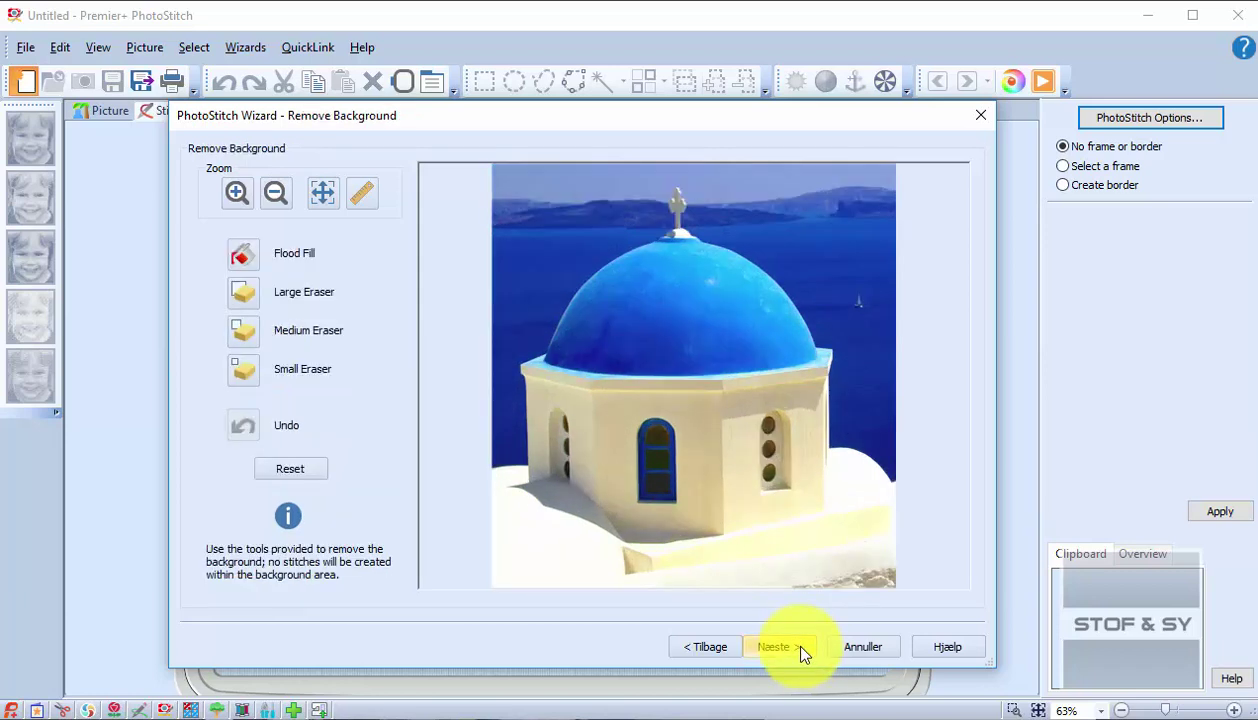
- Keep the full background, the Autolevel option and the 95 x 100 mm design size, and advance to thread color selection
left_click(801, 648)
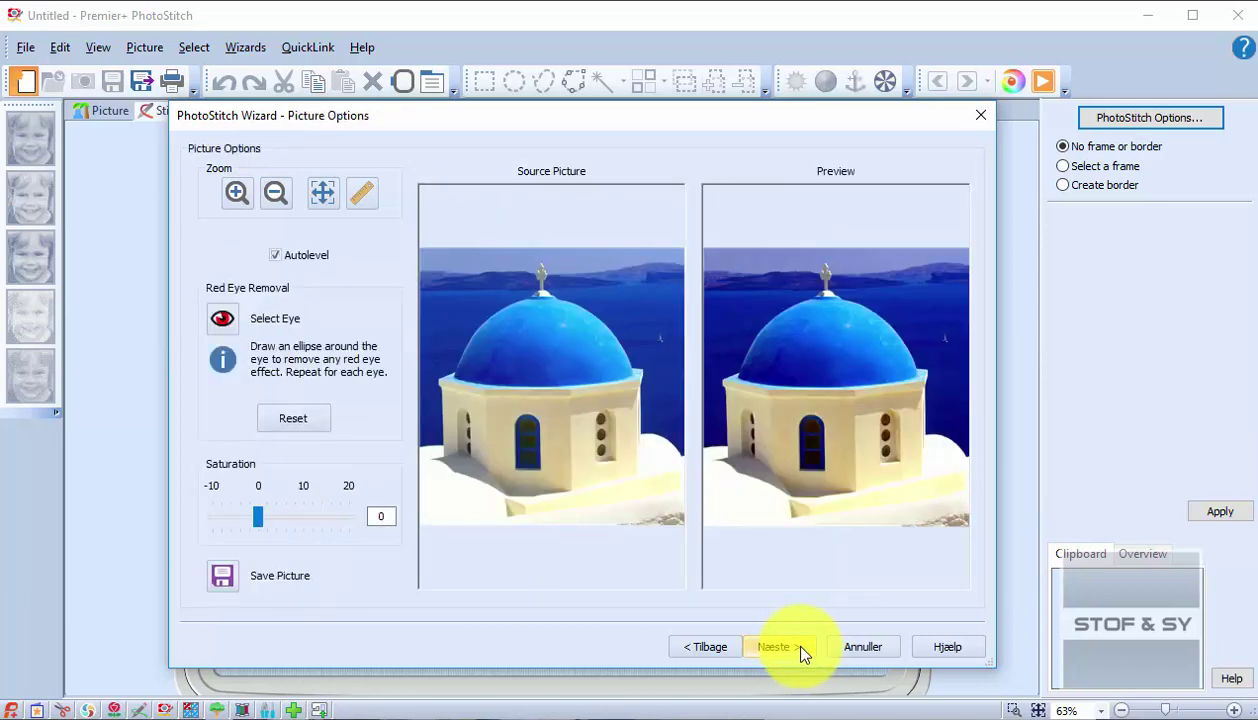
left_click(801, 648)
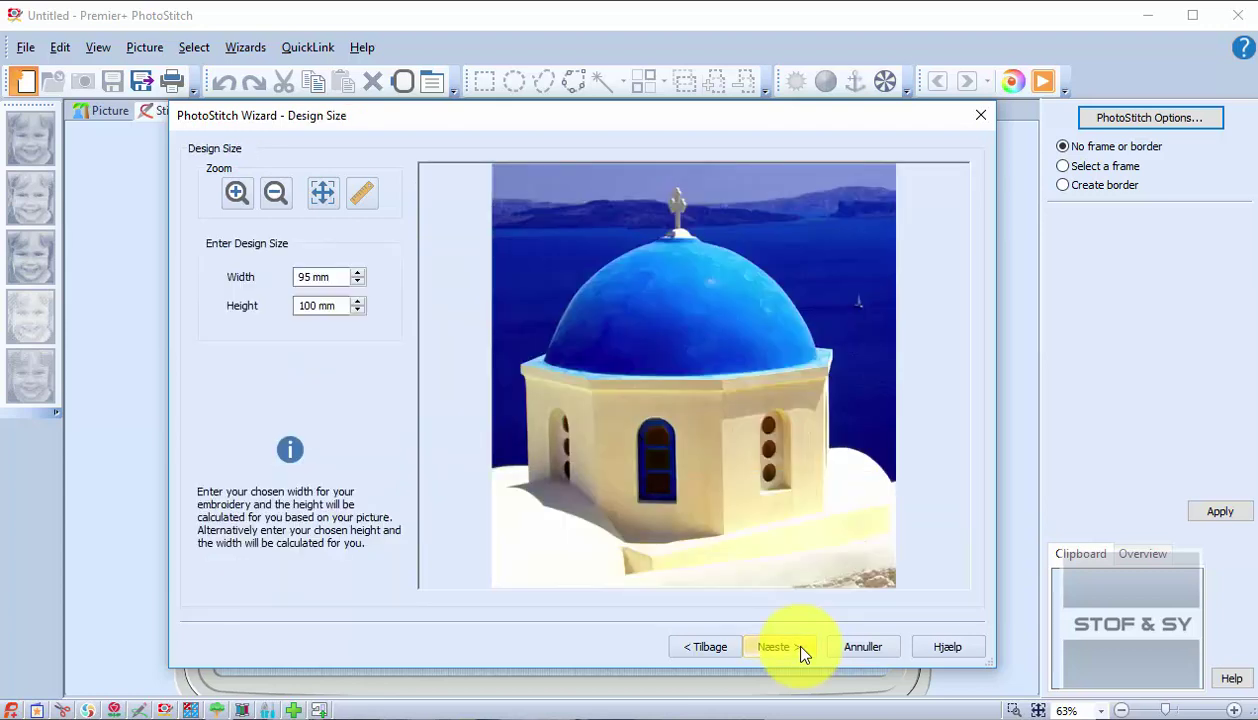
left_click(801, 648)
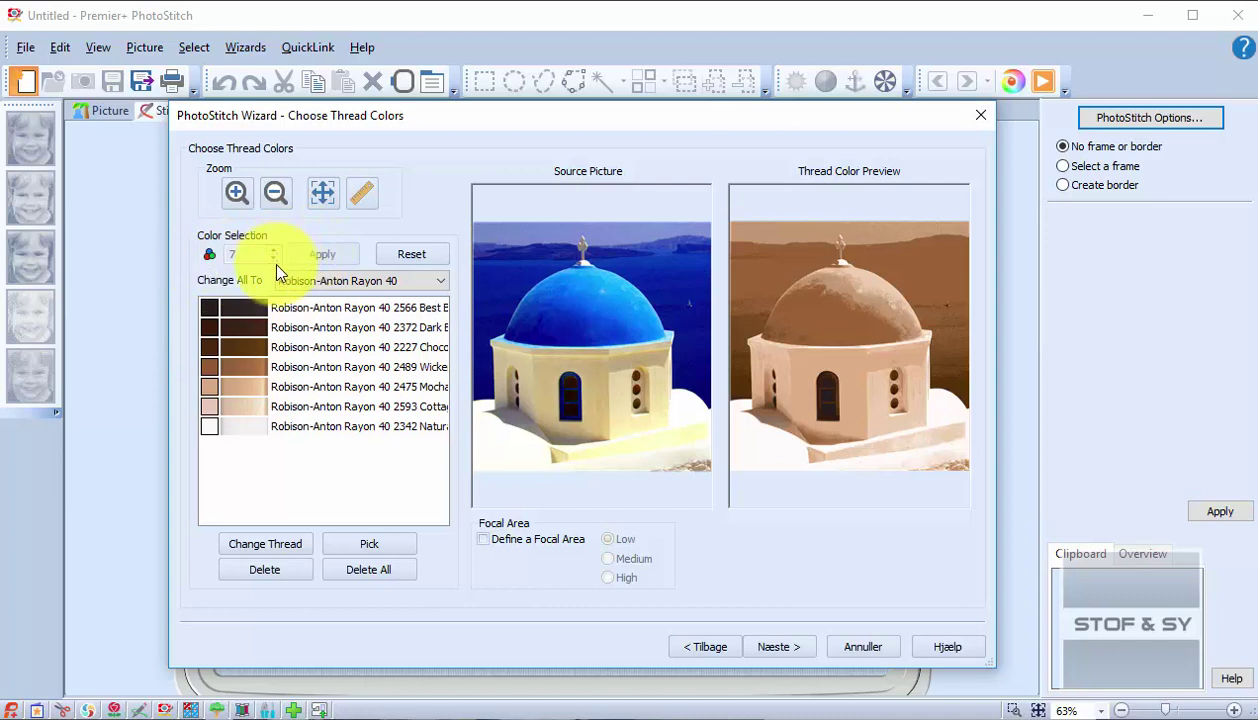
- Keep the sepia threads in Robison-Anton Rayon 40 and finish the sepia embroidery with a density of 1
left_click(398, 281)
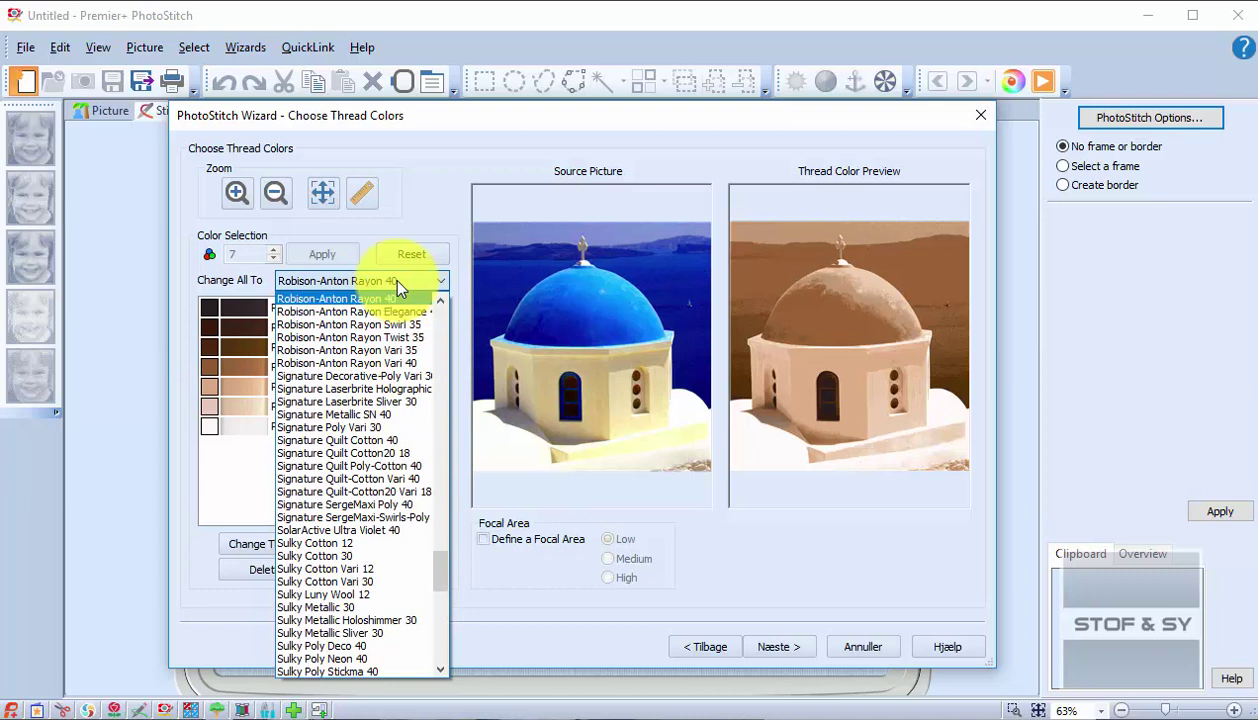
left_click(397, 285)
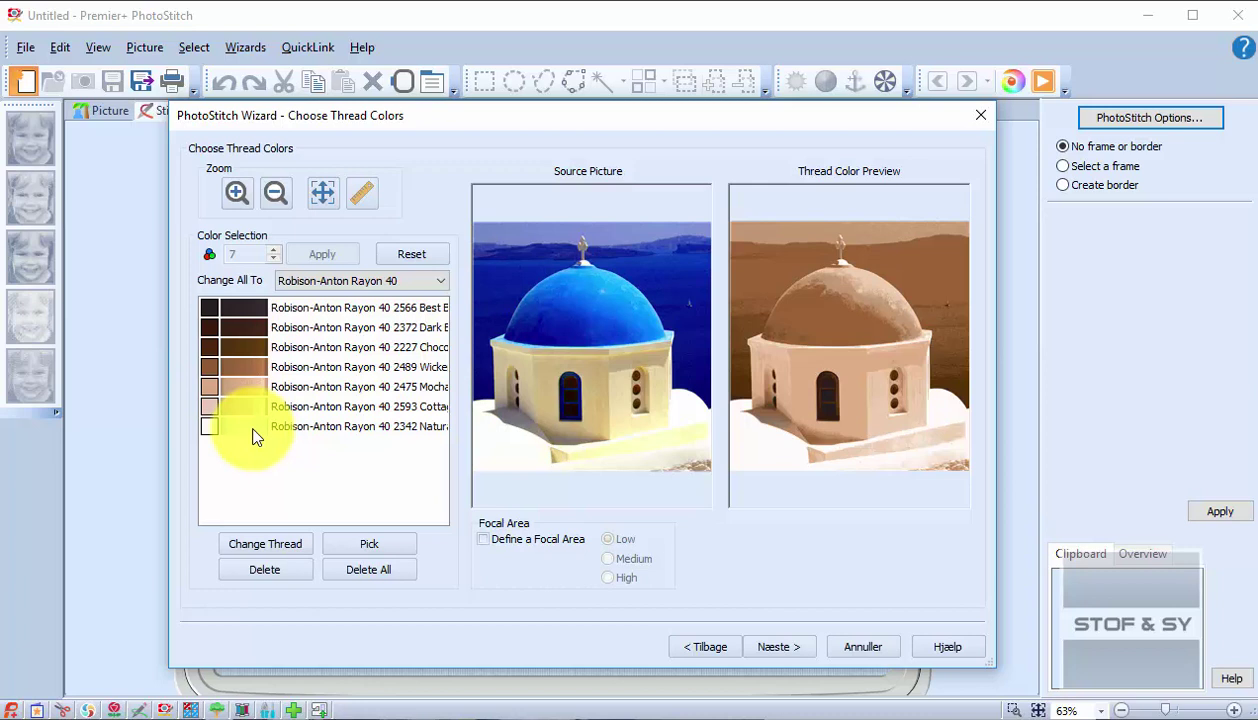
left_click(380, 276)
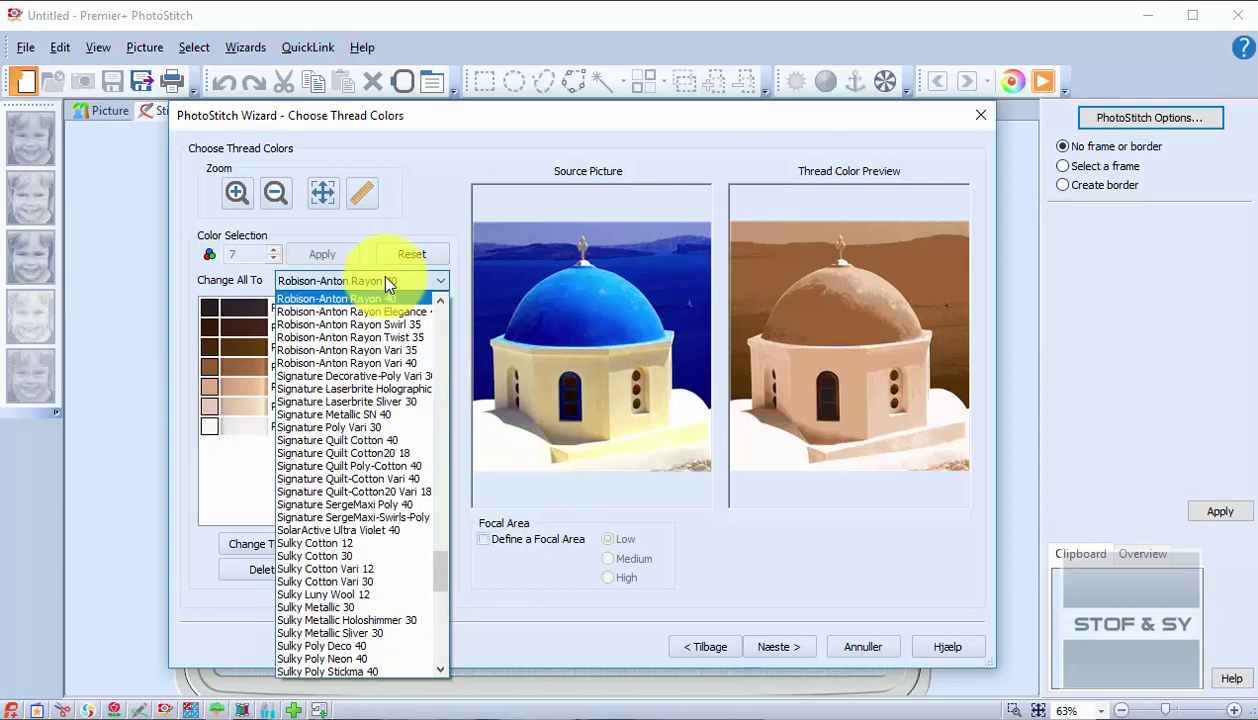
left_click(228, 477)
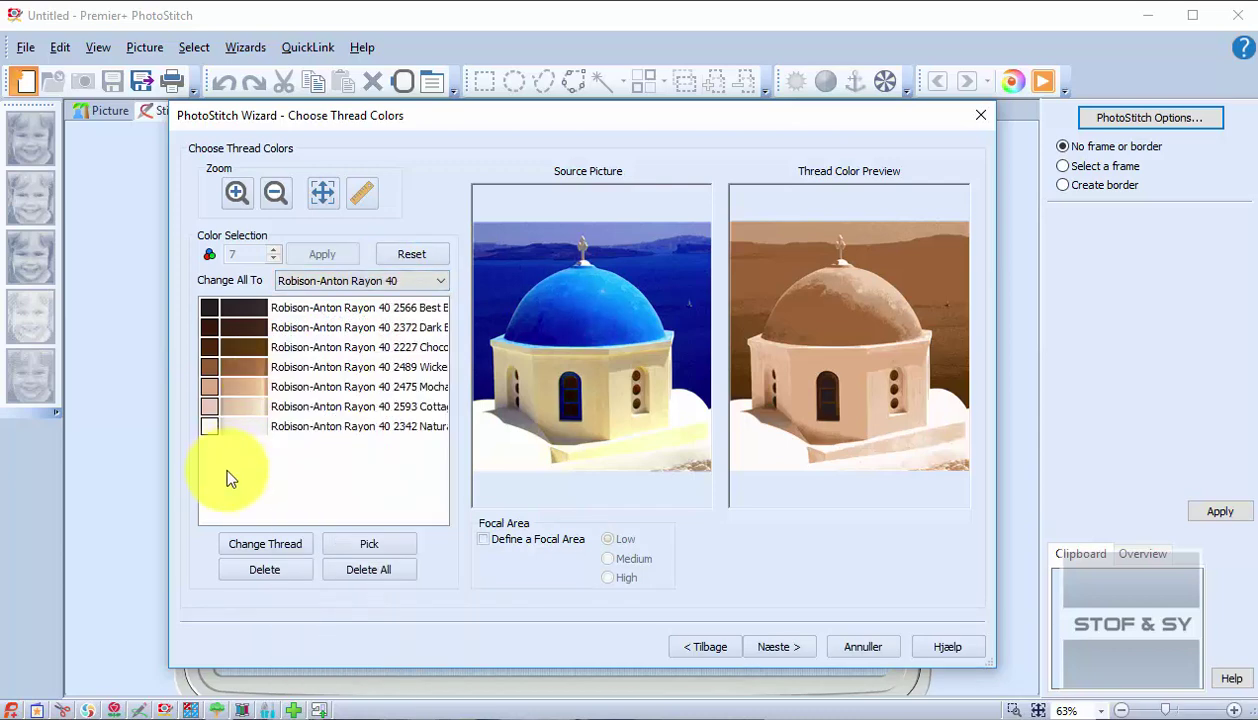
left_click(756, 648)
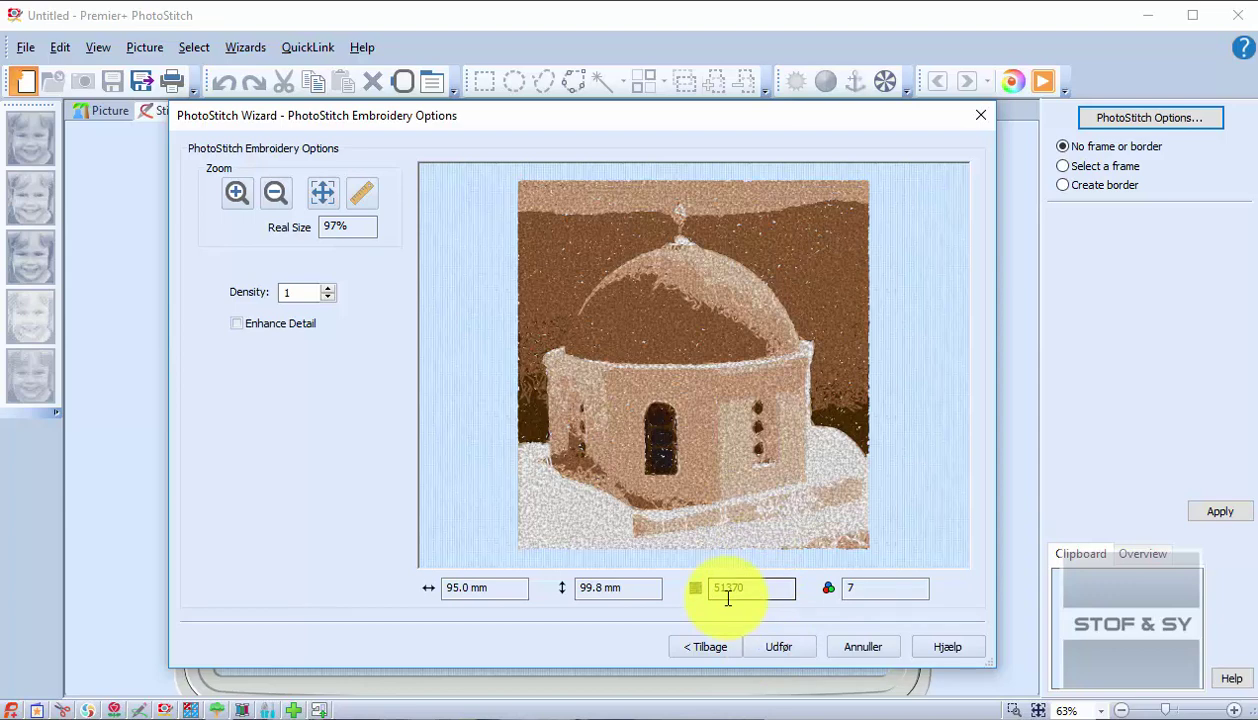
left_click(780, 650)
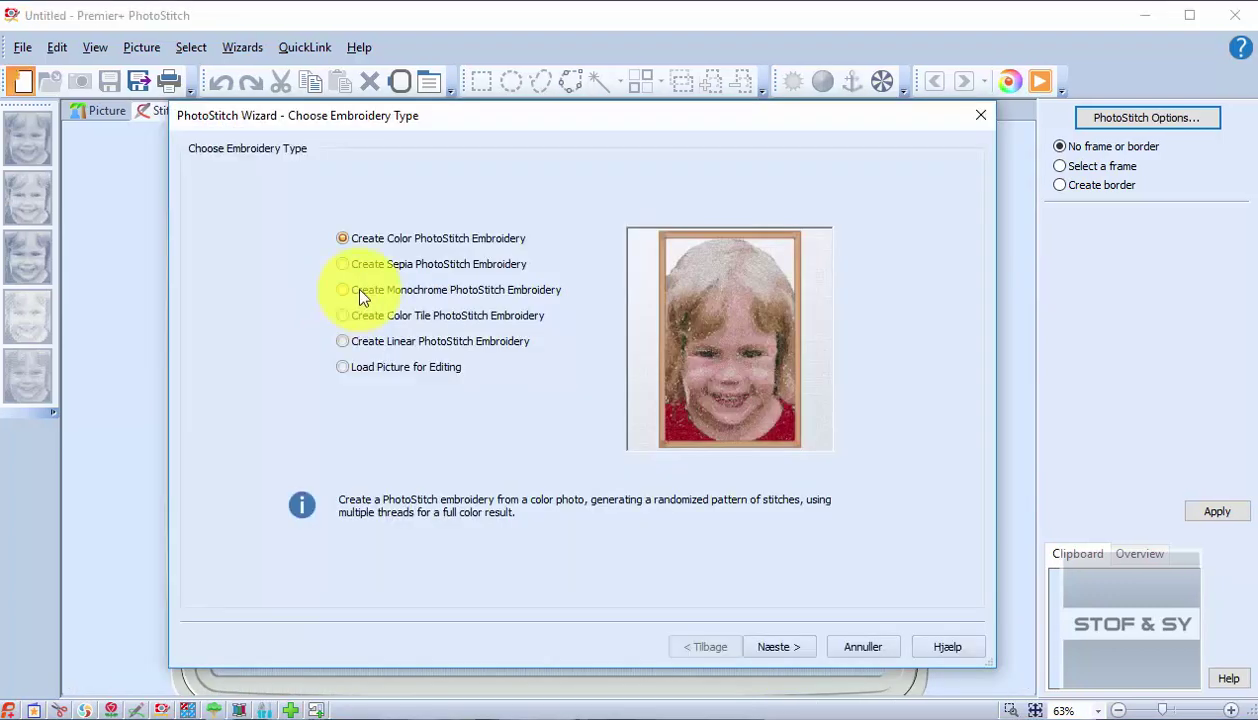
- Start a monochrome PhotoStitch embroidery from santorini.jpg in the PhotoLandscapes samples folder and advance to rotating and cropping
left_click(343, 290)
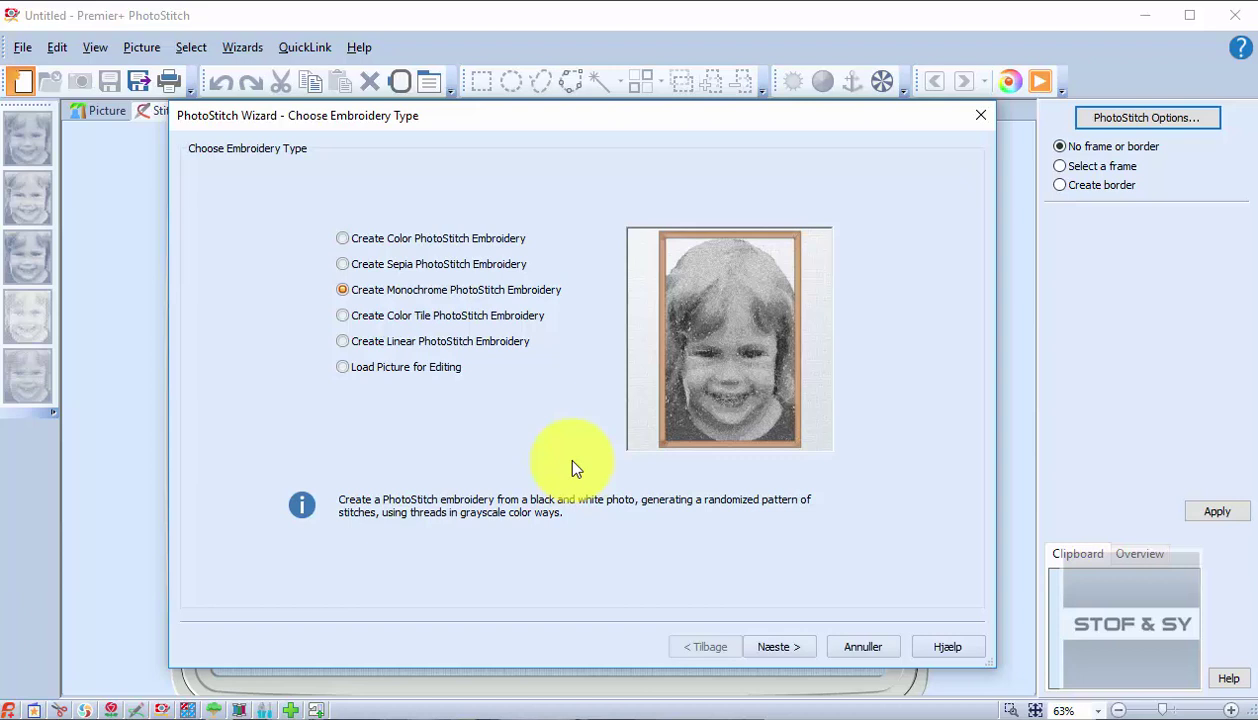
left_click(774, 647)
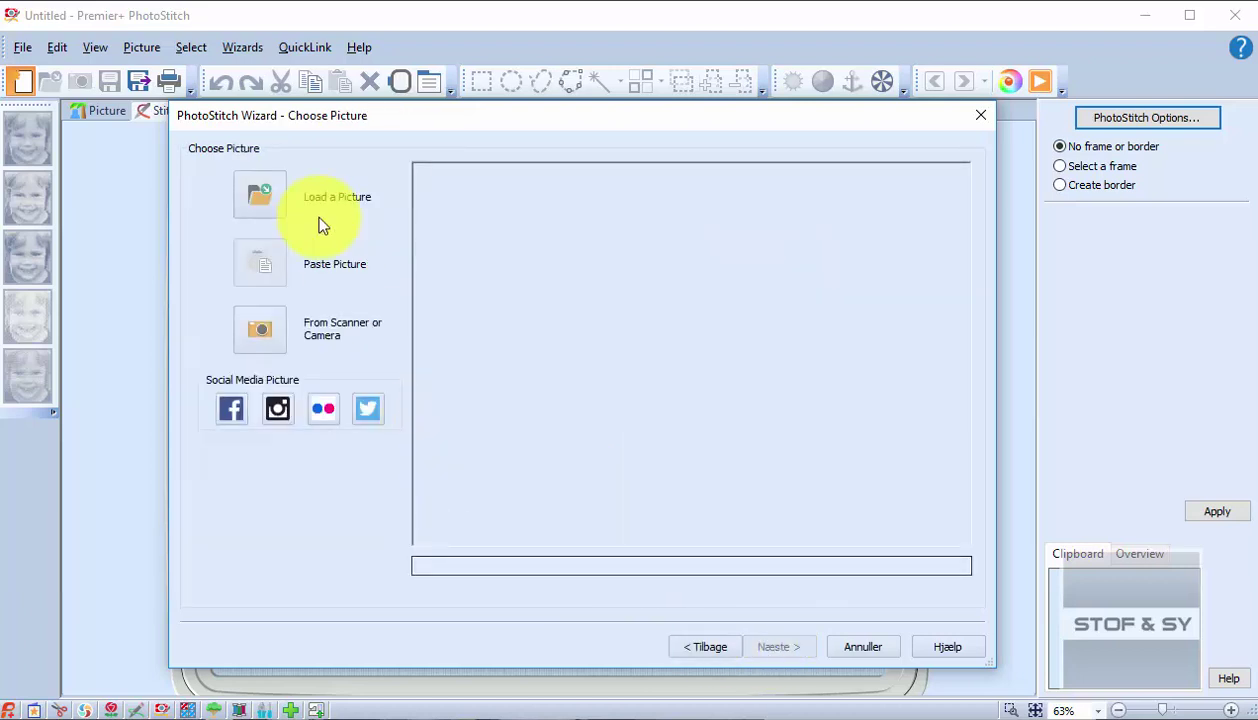
left_click(261, 204)
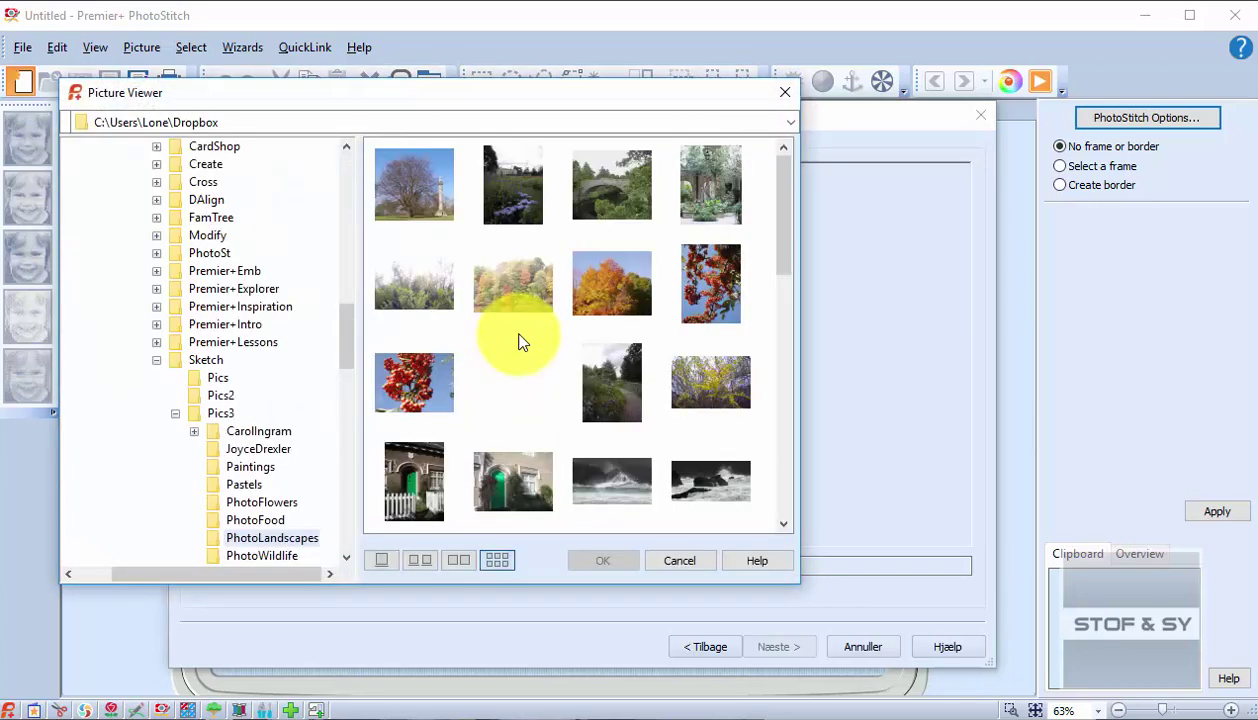
scroll(519, 341, "down", 3)
left_click(421, 380)
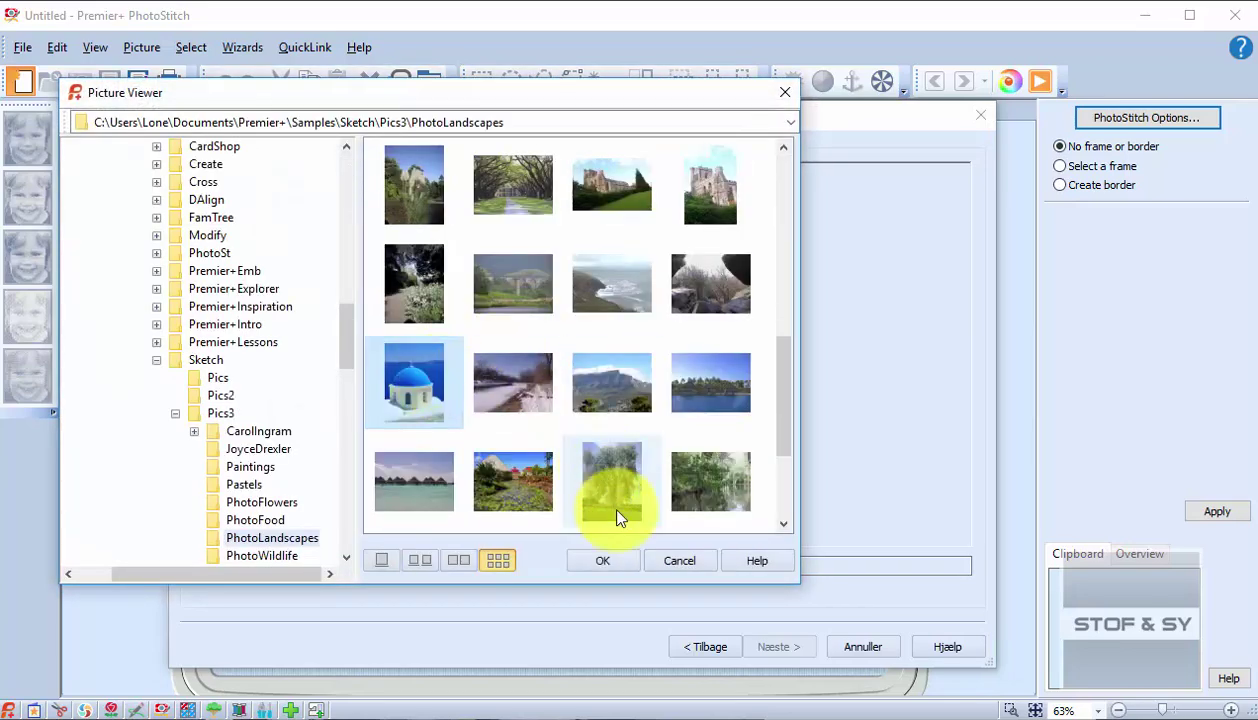
left_click(614, 558)
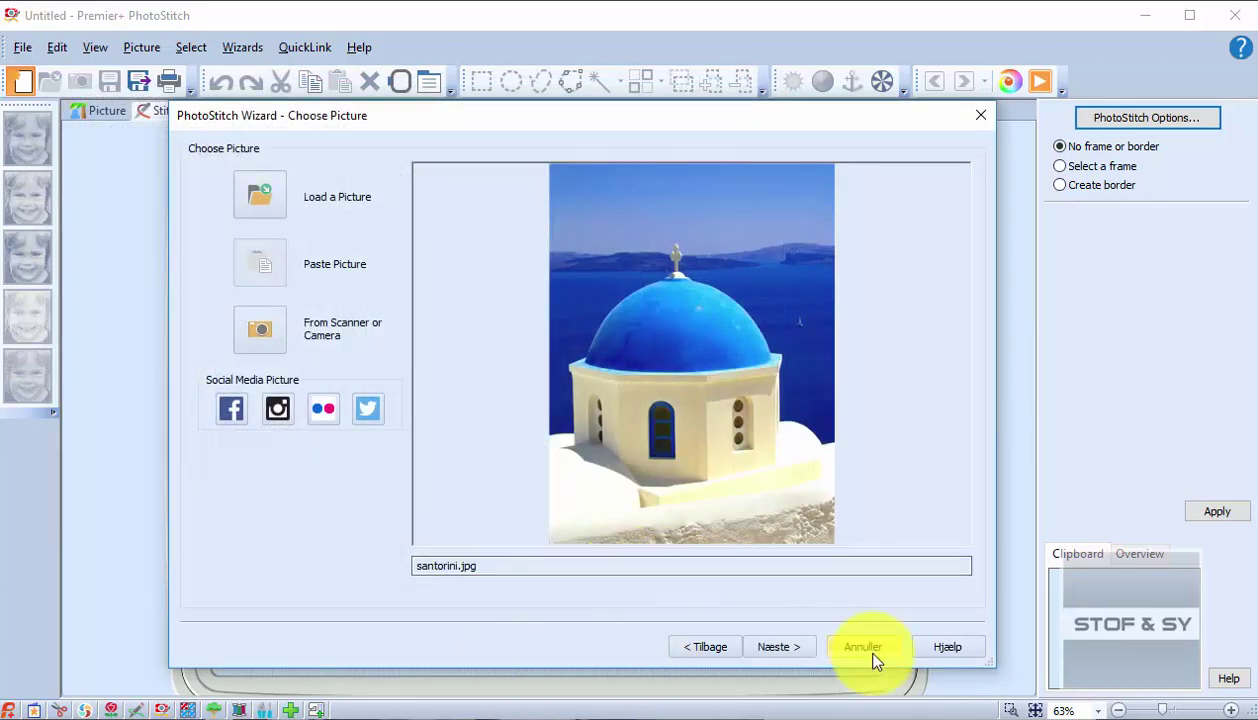
left_click(795, 652)
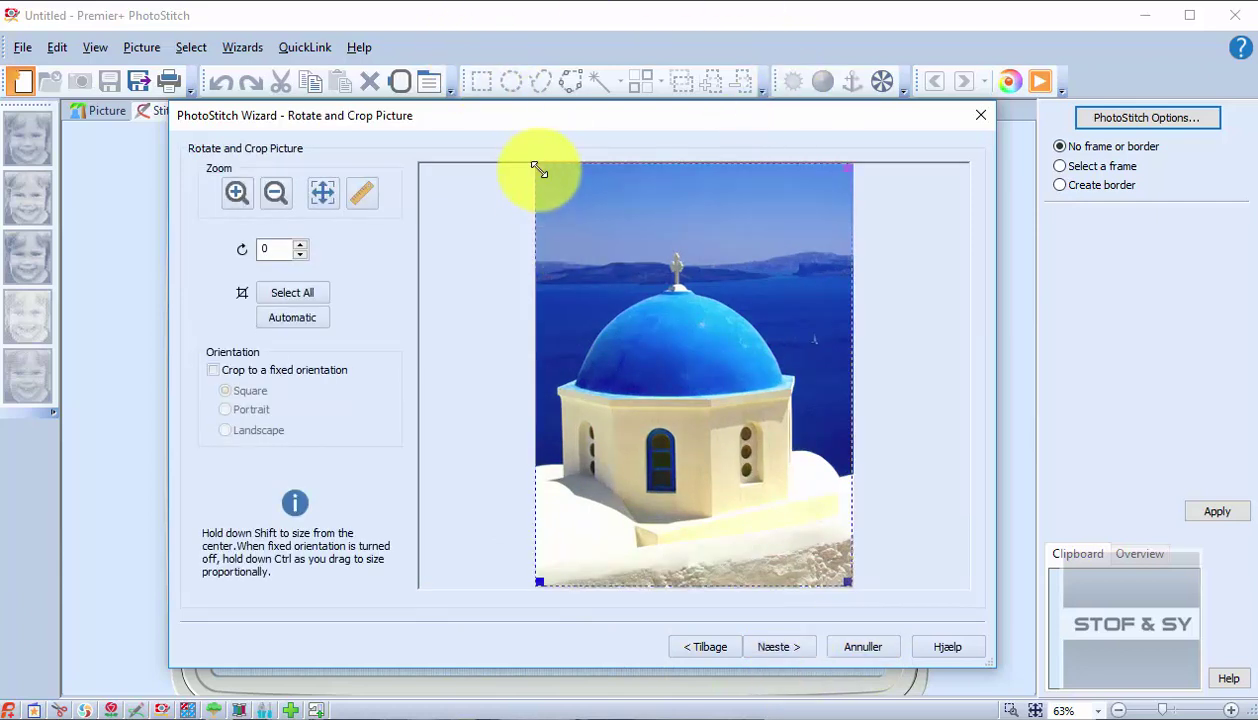
- Crop away the upper sky, a thin strip along the picture's lower edge and narrow strips at both sides
left_click_drag(538, 169, 543, 241)
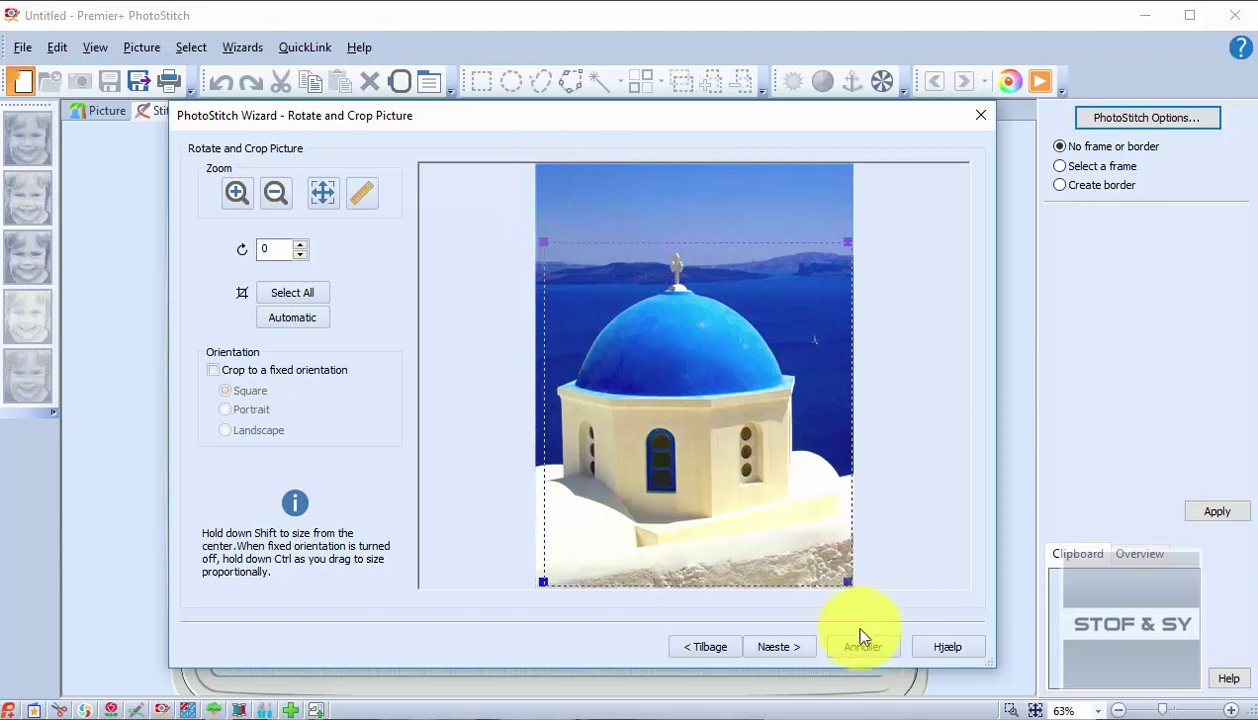
left_click_drag(847, 581, 832, 561)
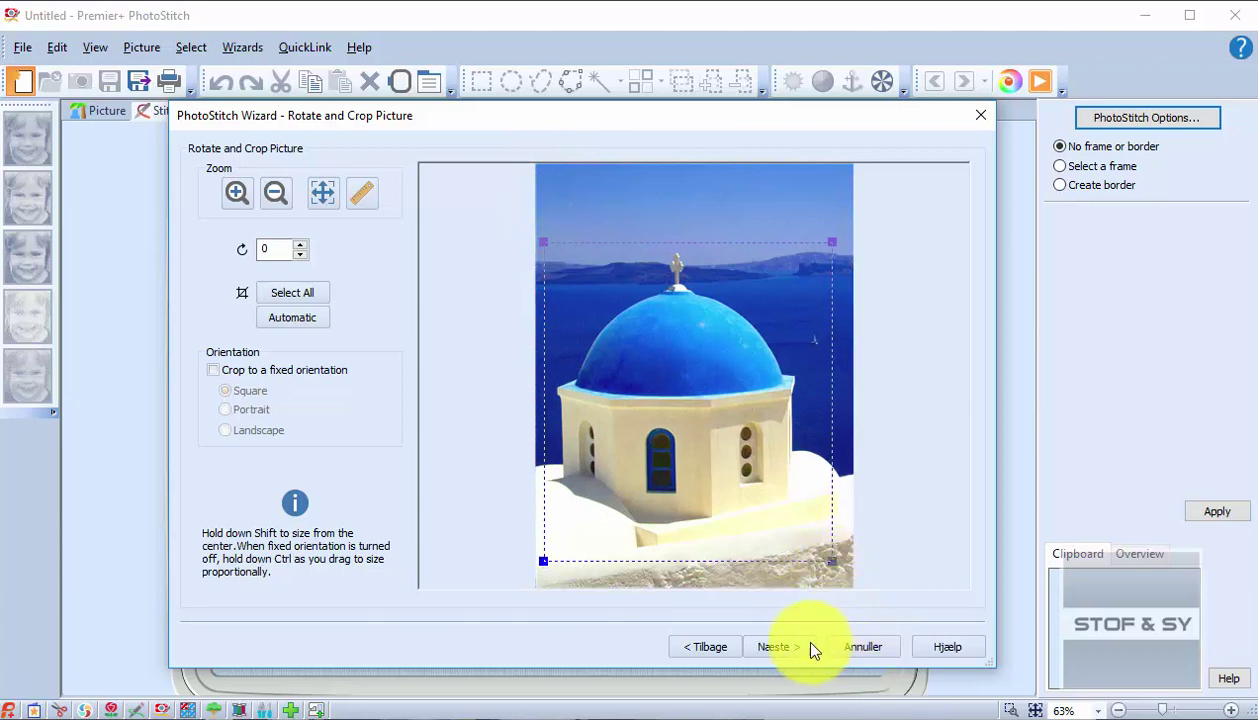
left_click(812, 648)
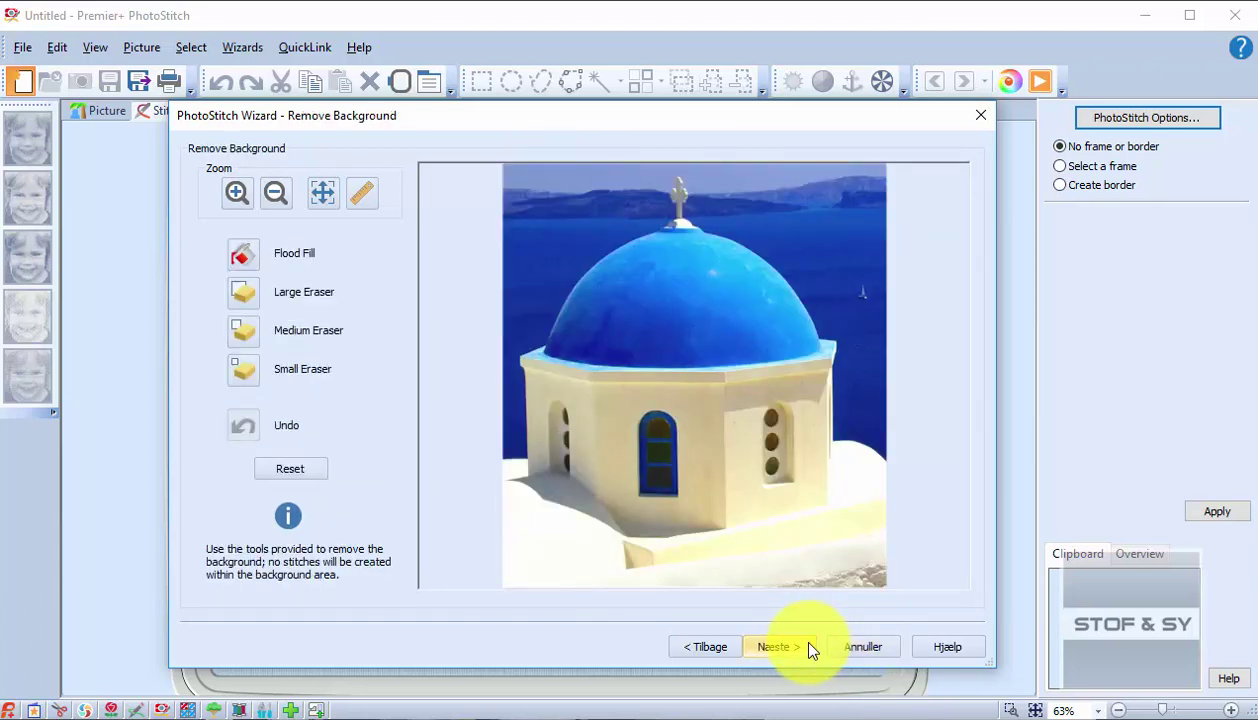
- Keep the full background and the Robison-Anton Rayon 40 grayscale threads, and finish the monochrome embroidery with a density of 1
left_click(812, 648)
left_click(812, 648)
left_click(810, 648)
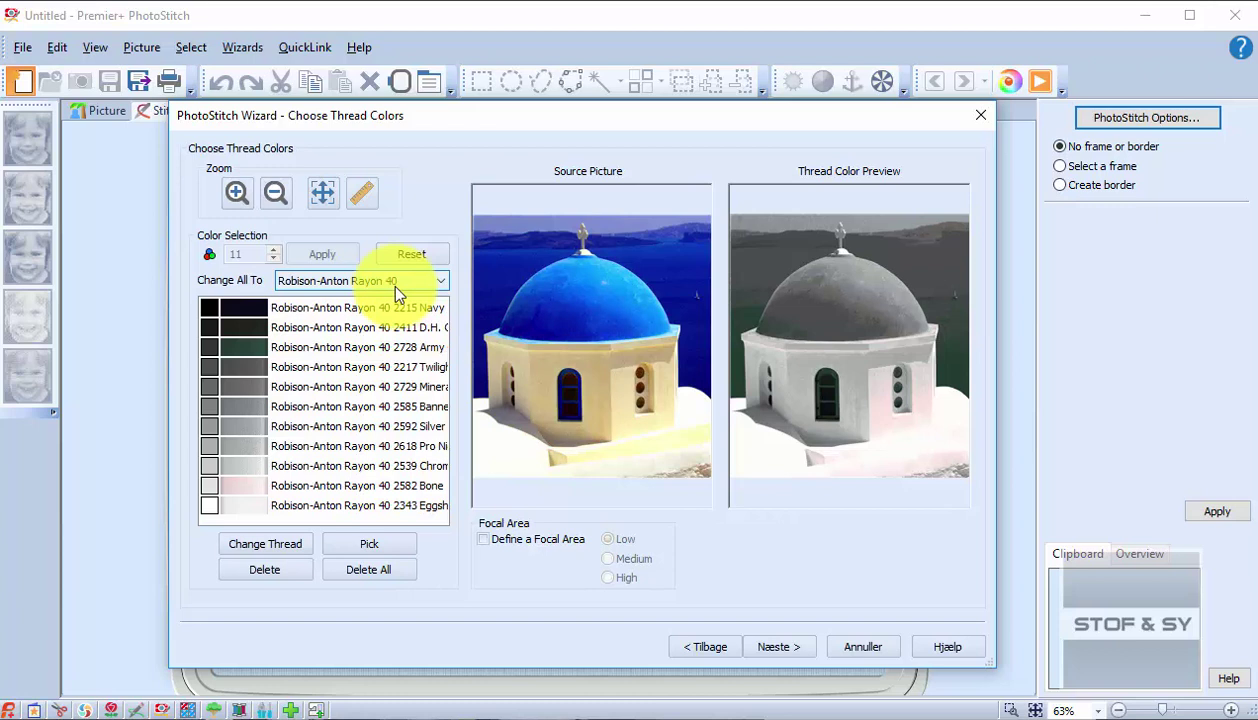
left_click(775, 650)
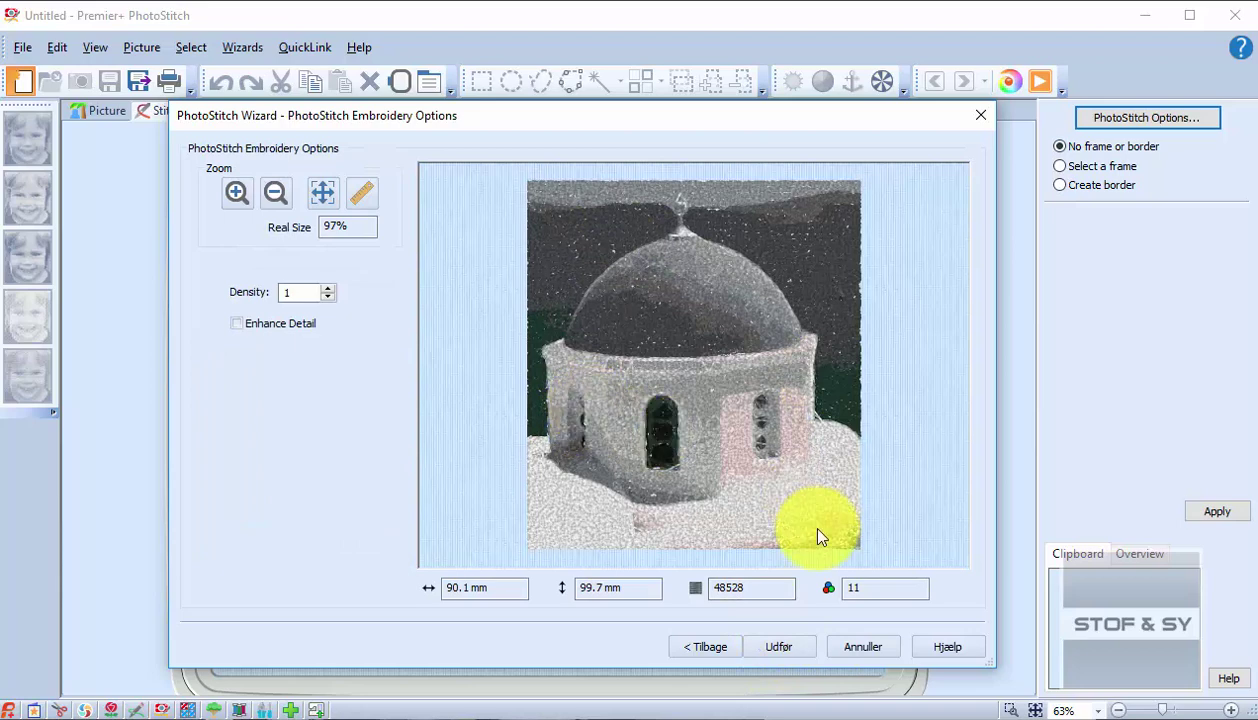
left_click(779, 646)
- Start a new Color Tile PhotoStitch embroidery from santorini.jpg in the PhotoLandscapes samples folder and advance to rotating and cropping
left_click(22, 80)
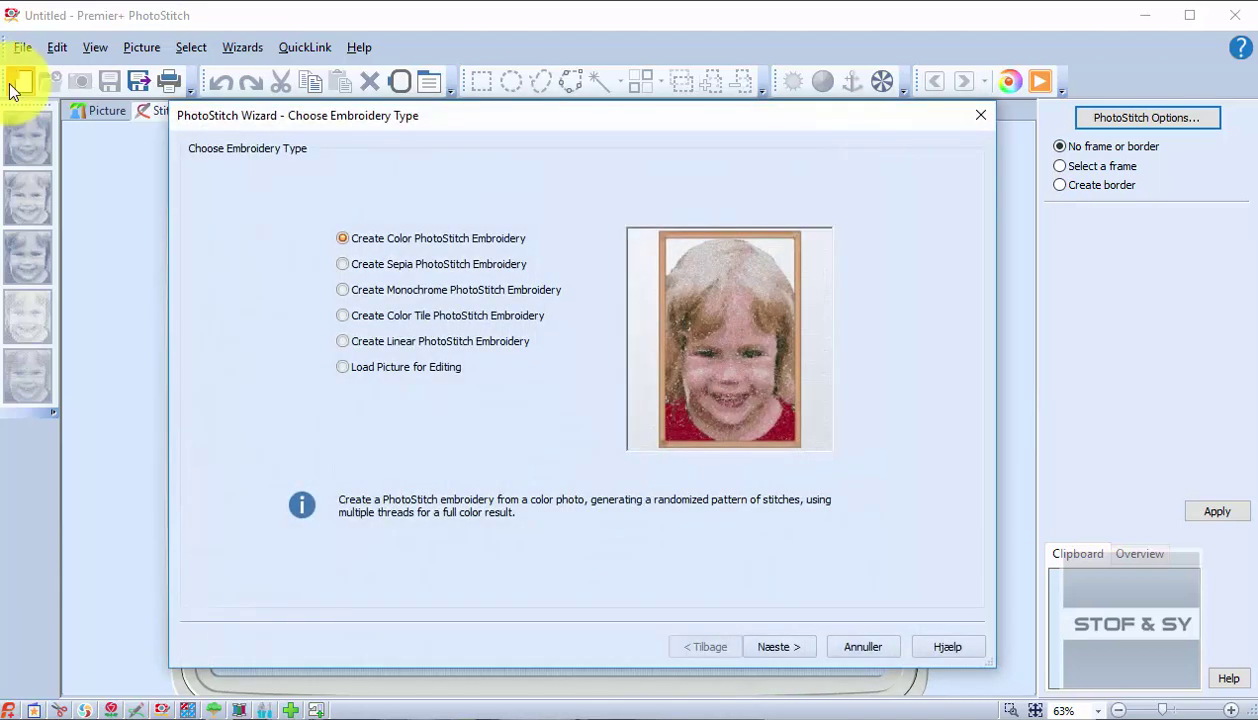
left_click(379, 316)
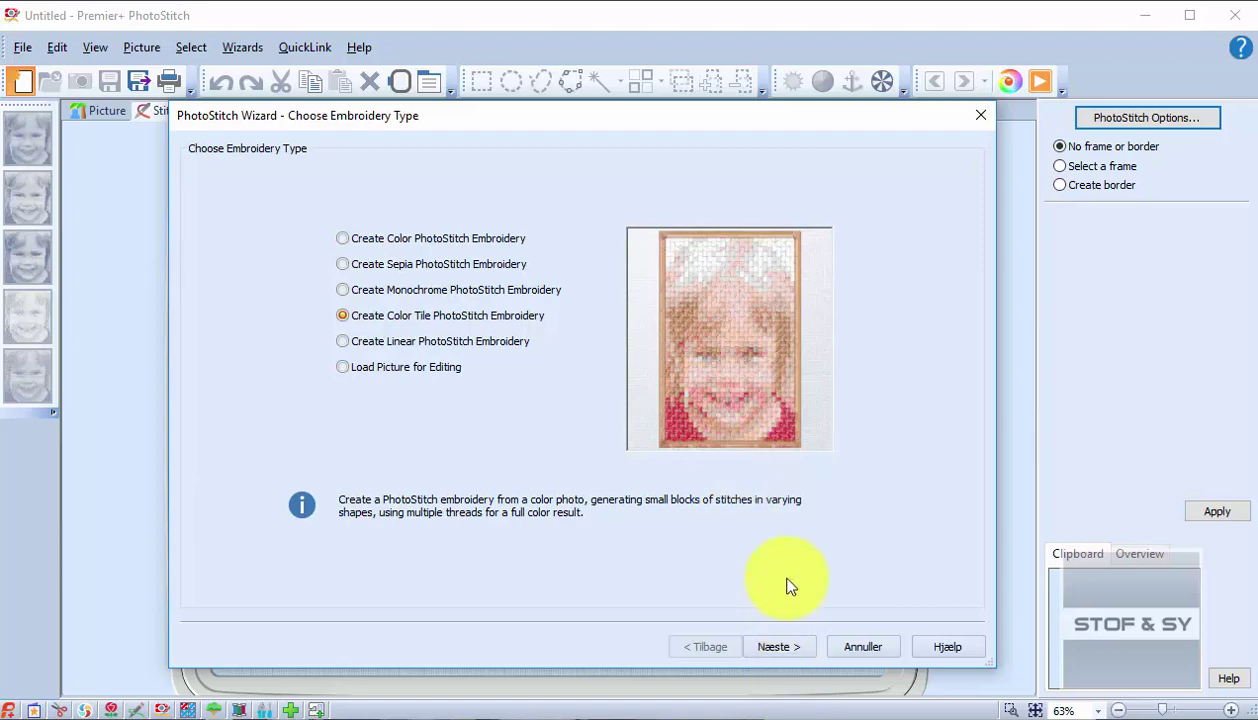
left_click(780, 647)
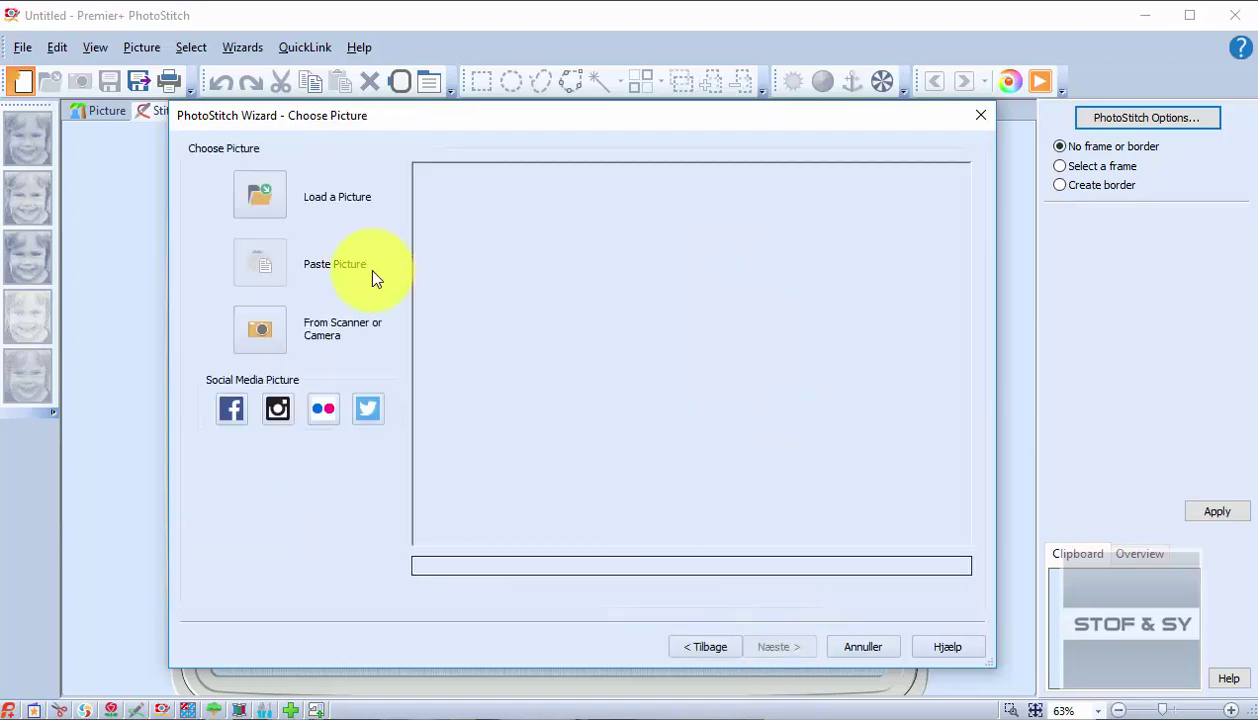
left_click(272, 193)
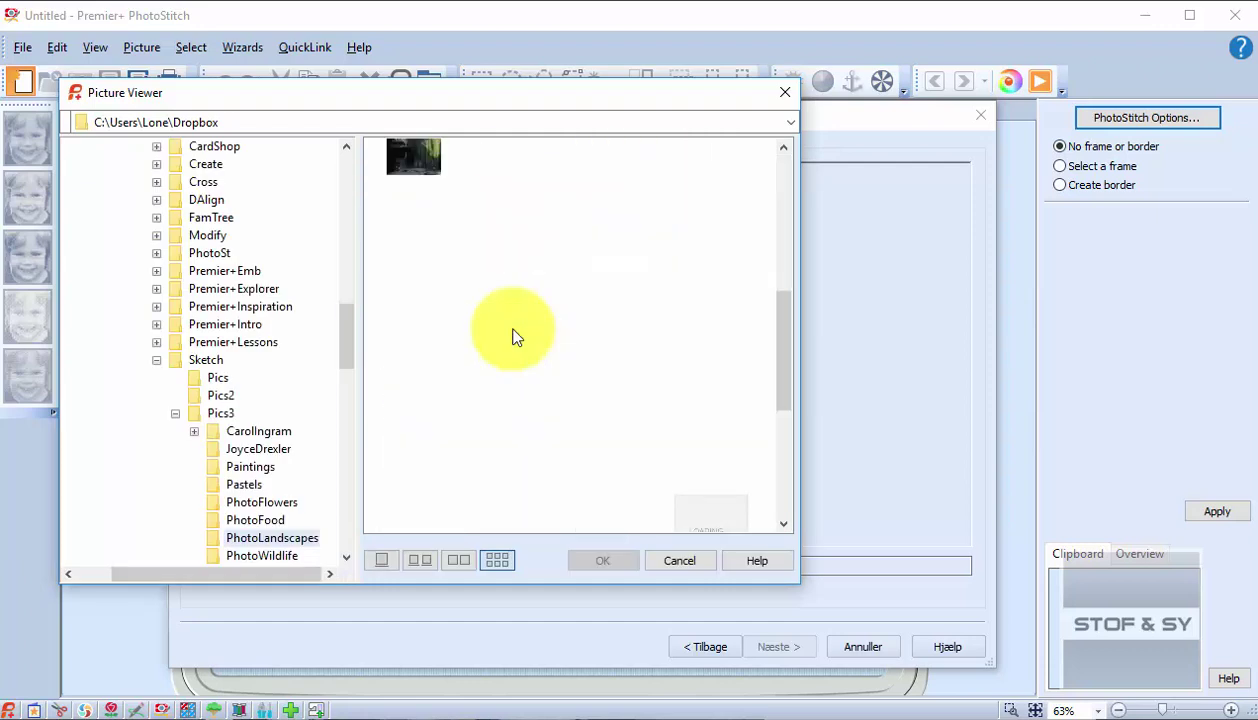
scroll(512, 338, "down", 10)
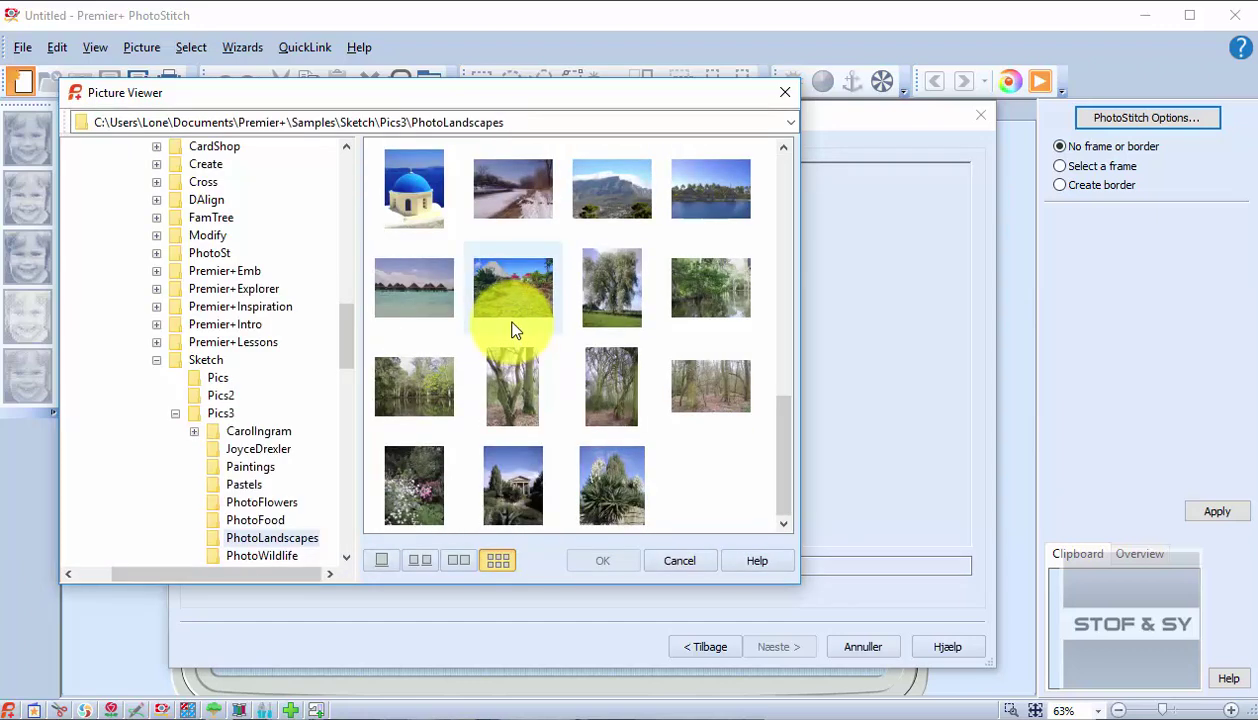
scroll(511, 330, "up", 2)
left_click(414, 337)
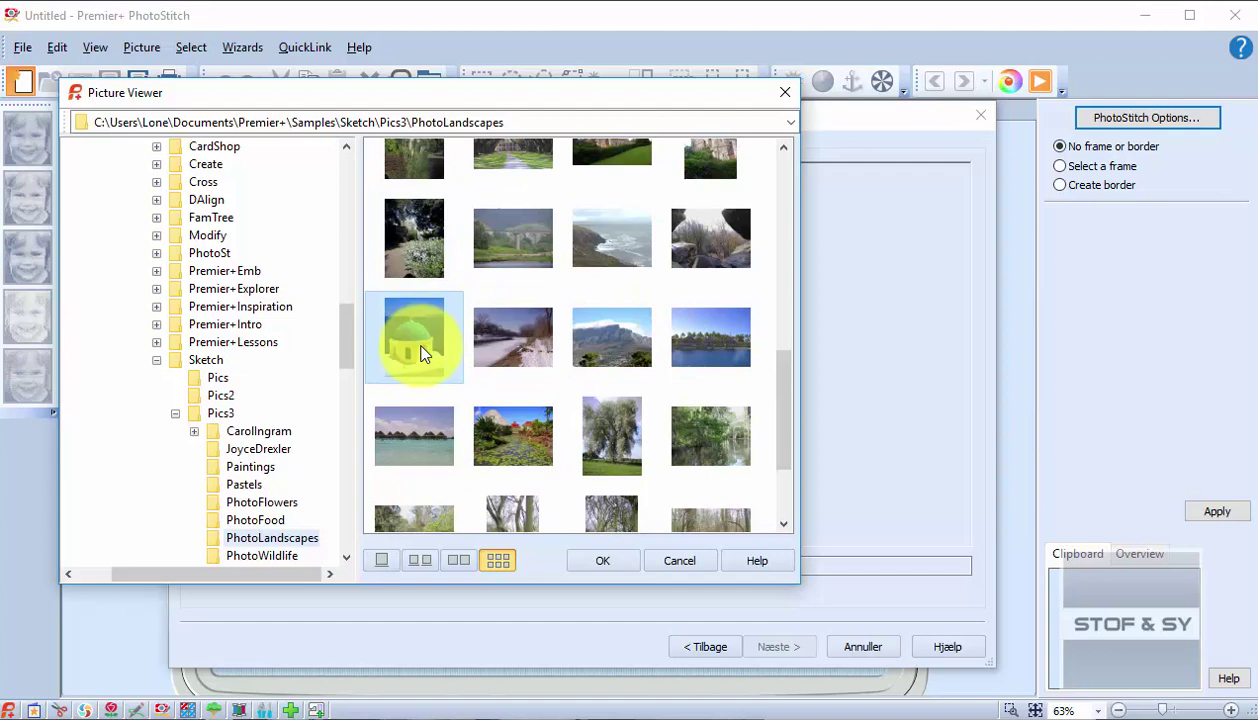
left_click(606, 558)
left_click(778, 648)
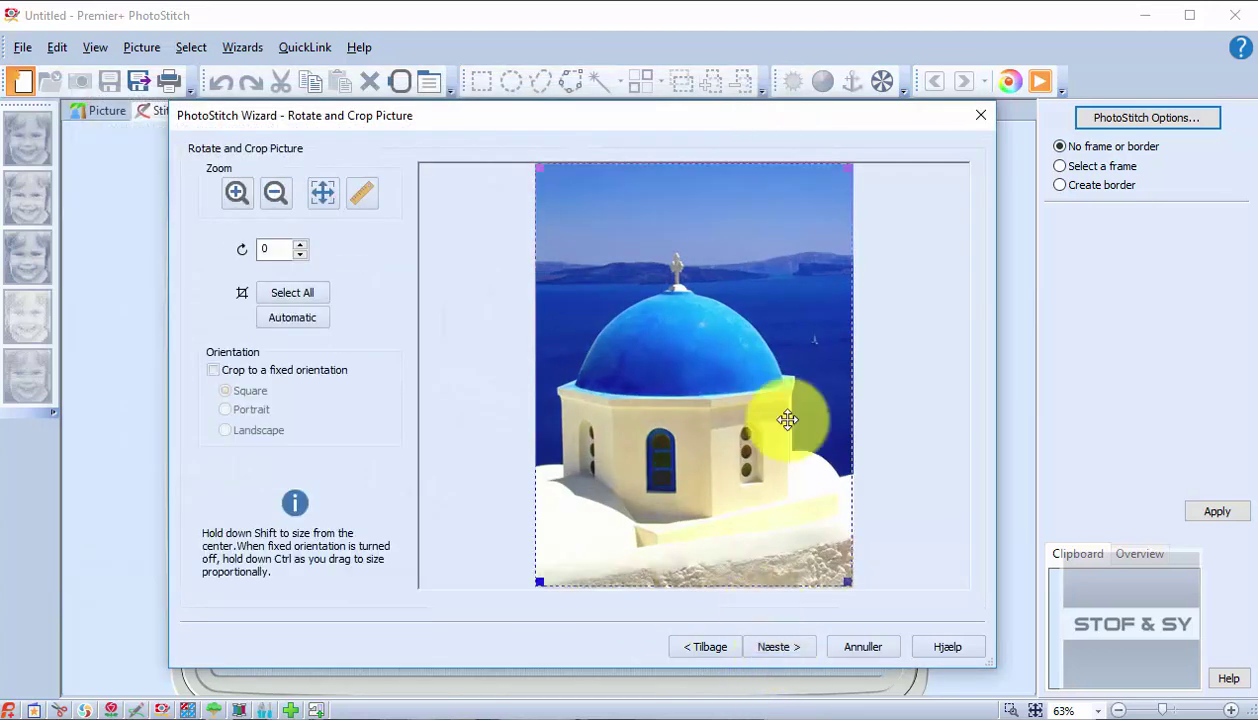
- Crop off the upper sky and the lowest strip of the picture, and advance with Autolevel kept to thread color selection
left_click_drag(843, 175, 848, 234)
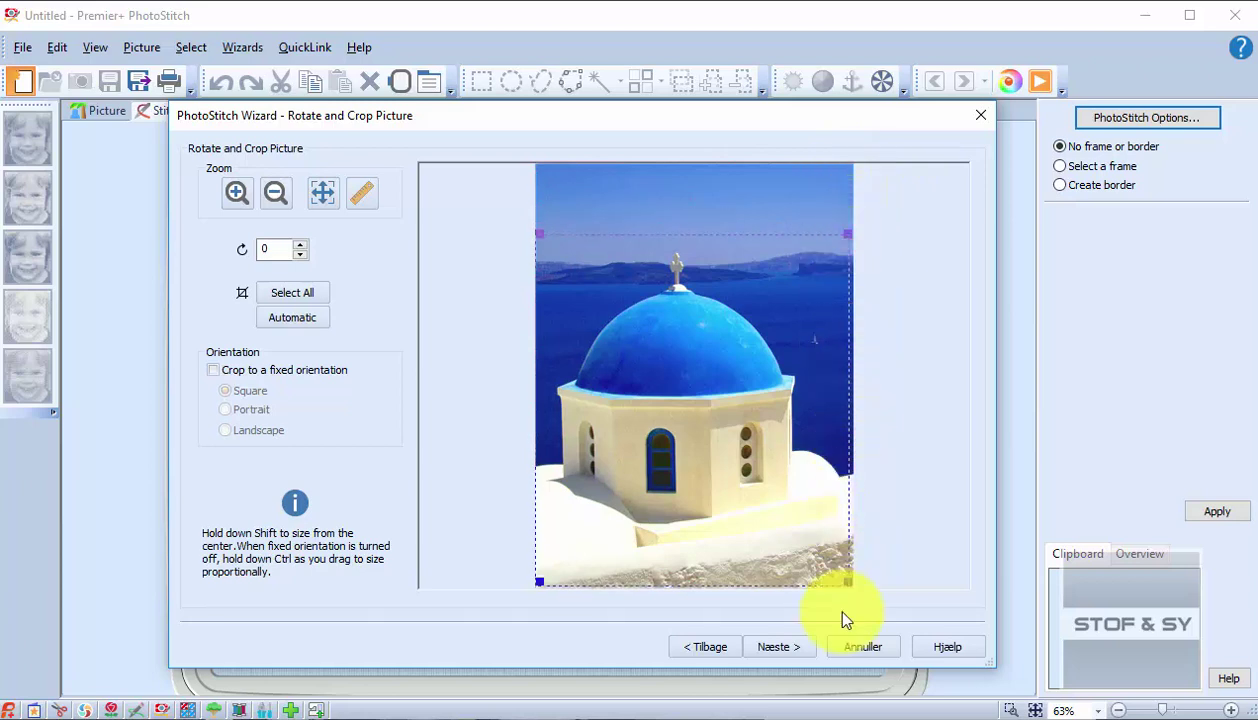
left_click_drag(848, 582, 845, 560)
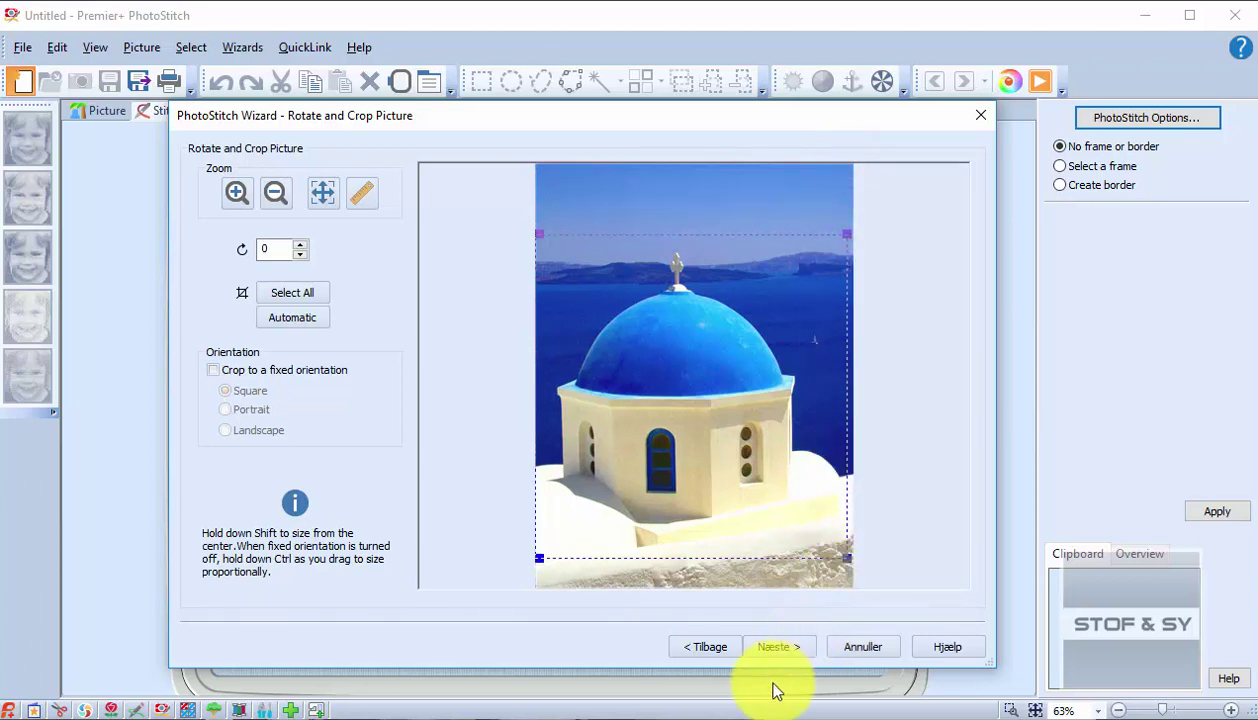
left_click(779, 650)
left_click(779, 649)
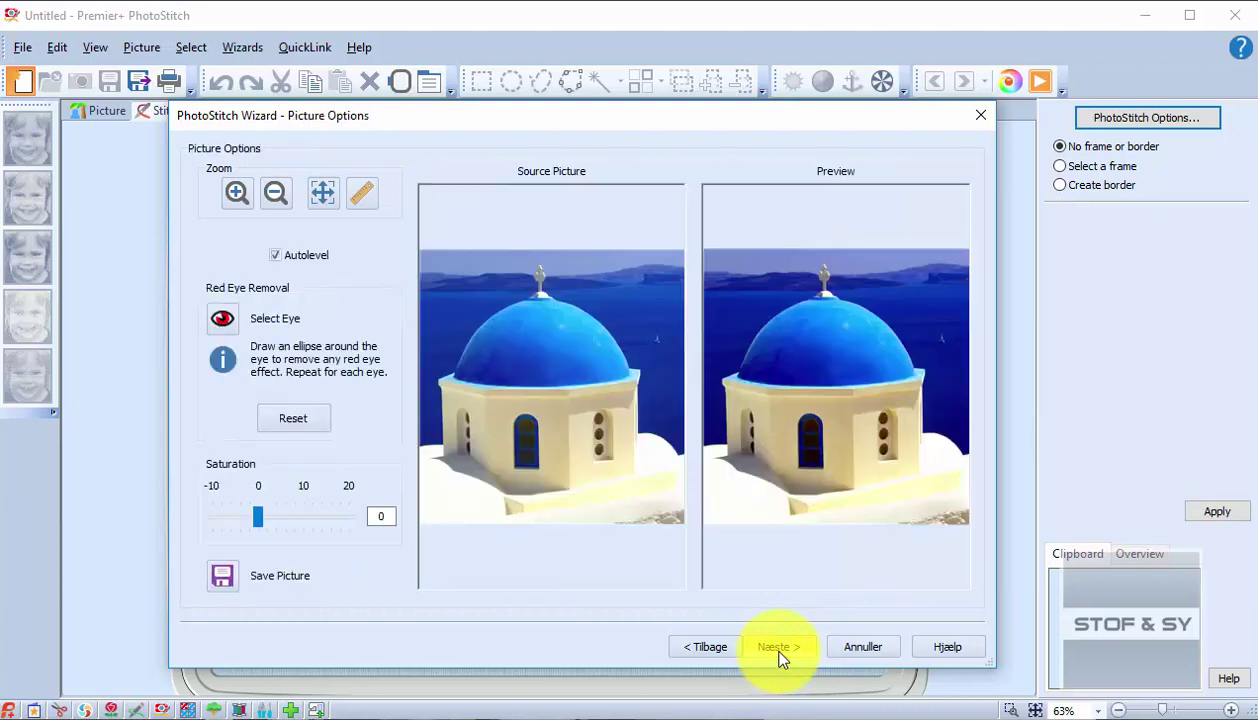
left_click(779, 649)
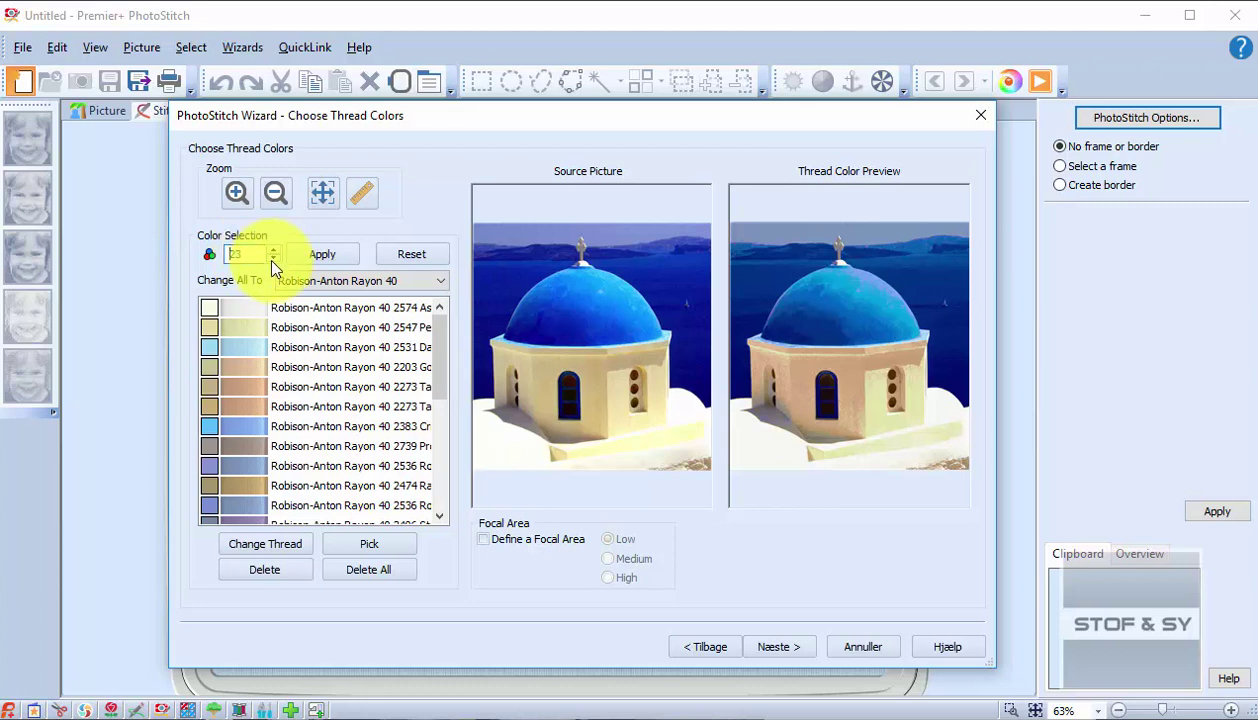
- Reduce the number of thread colors in stages to 18, applying the reductions to the preview
left_click(316, 257)
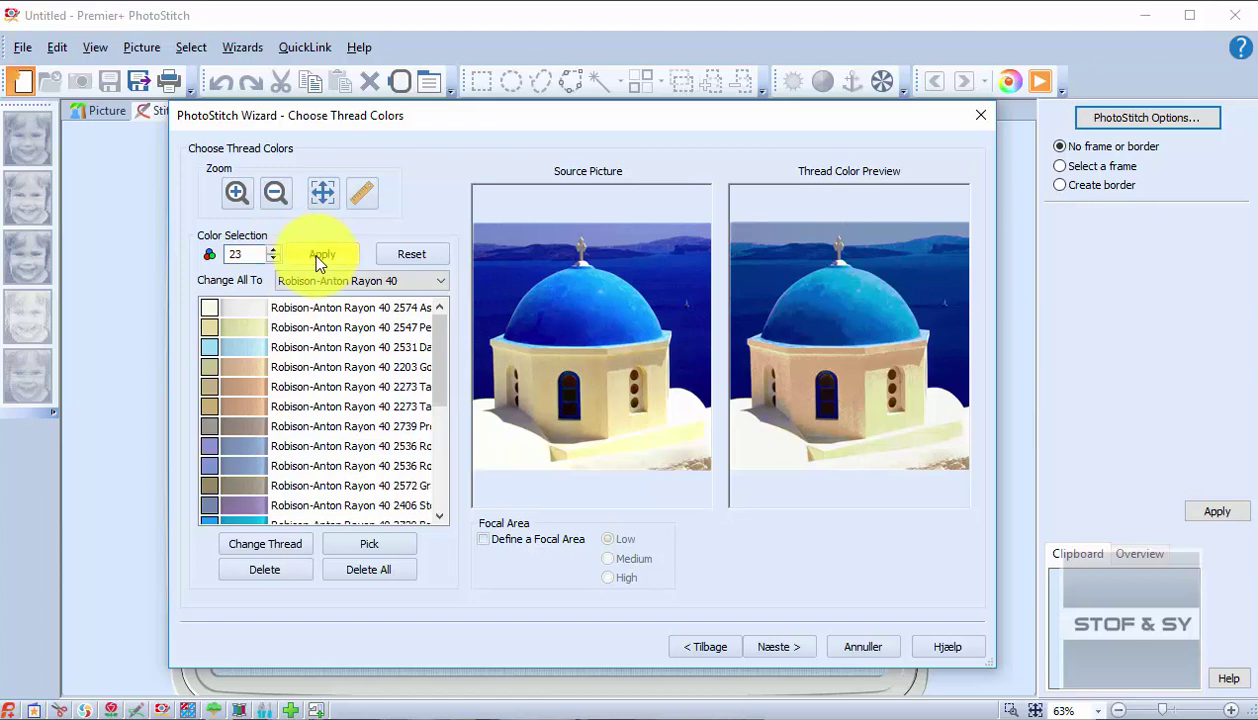
left_click(272, 259)
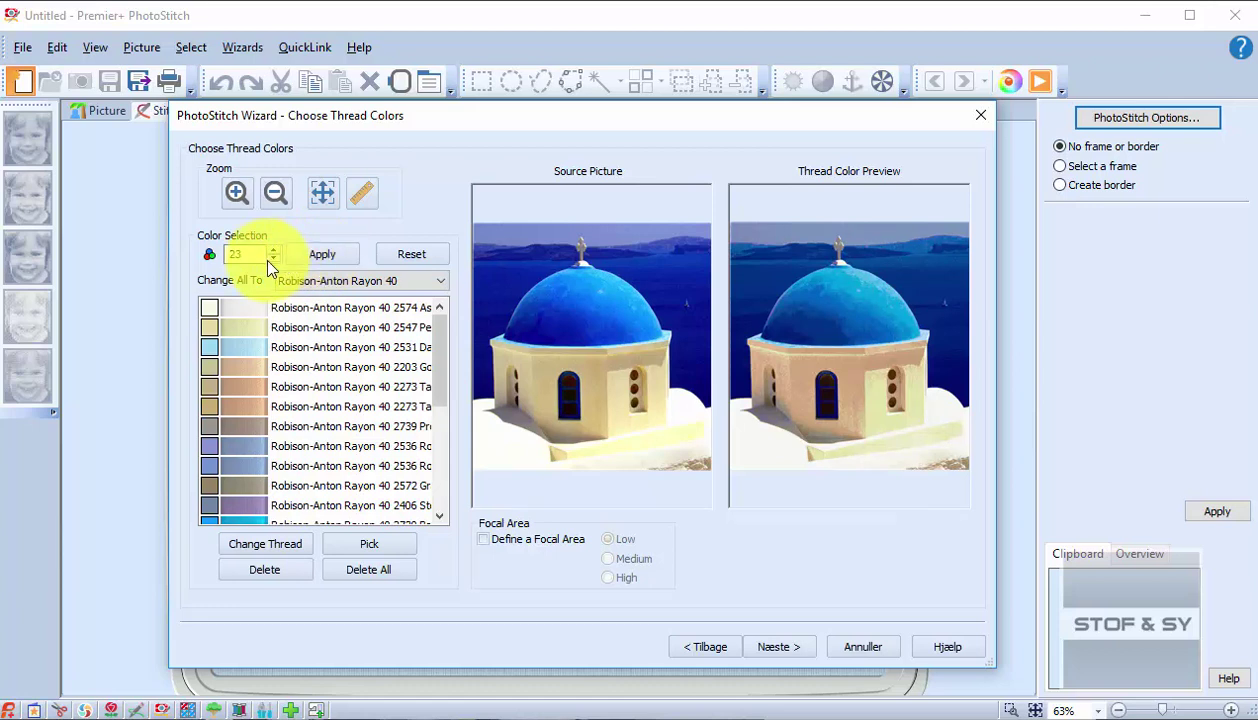
left_click(272, 259)
left_click(316, 255)
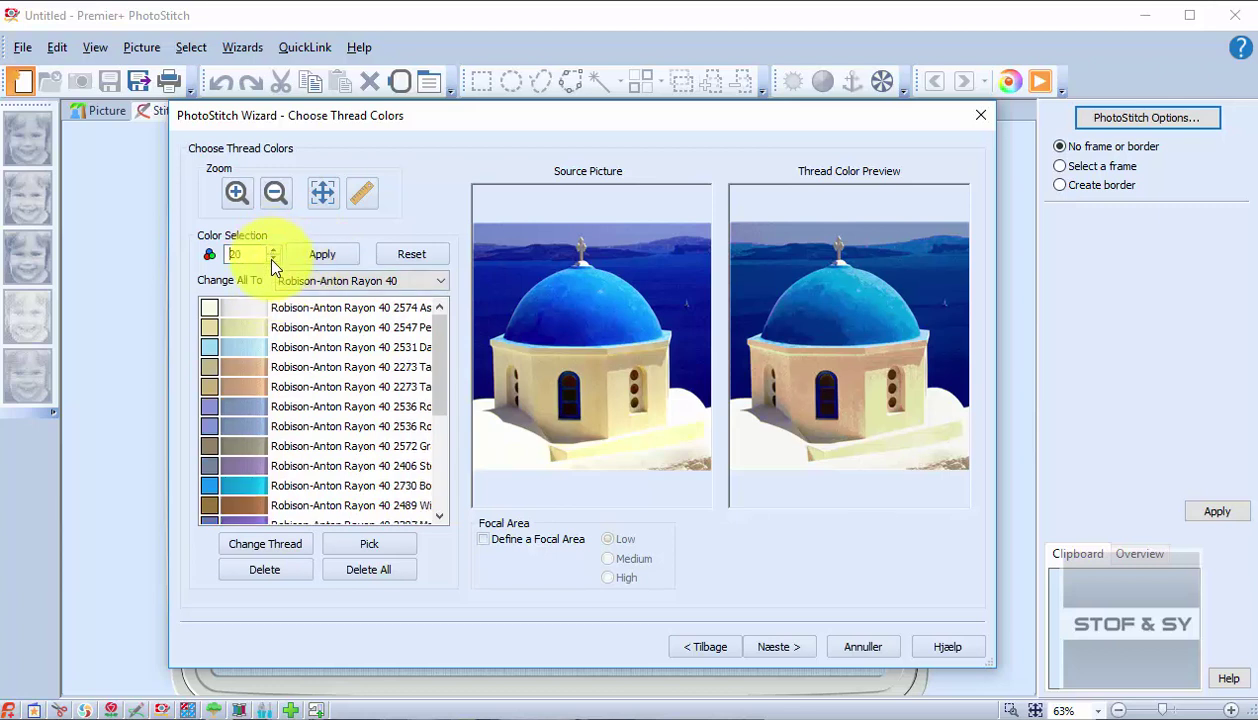
left_click(272, 259)
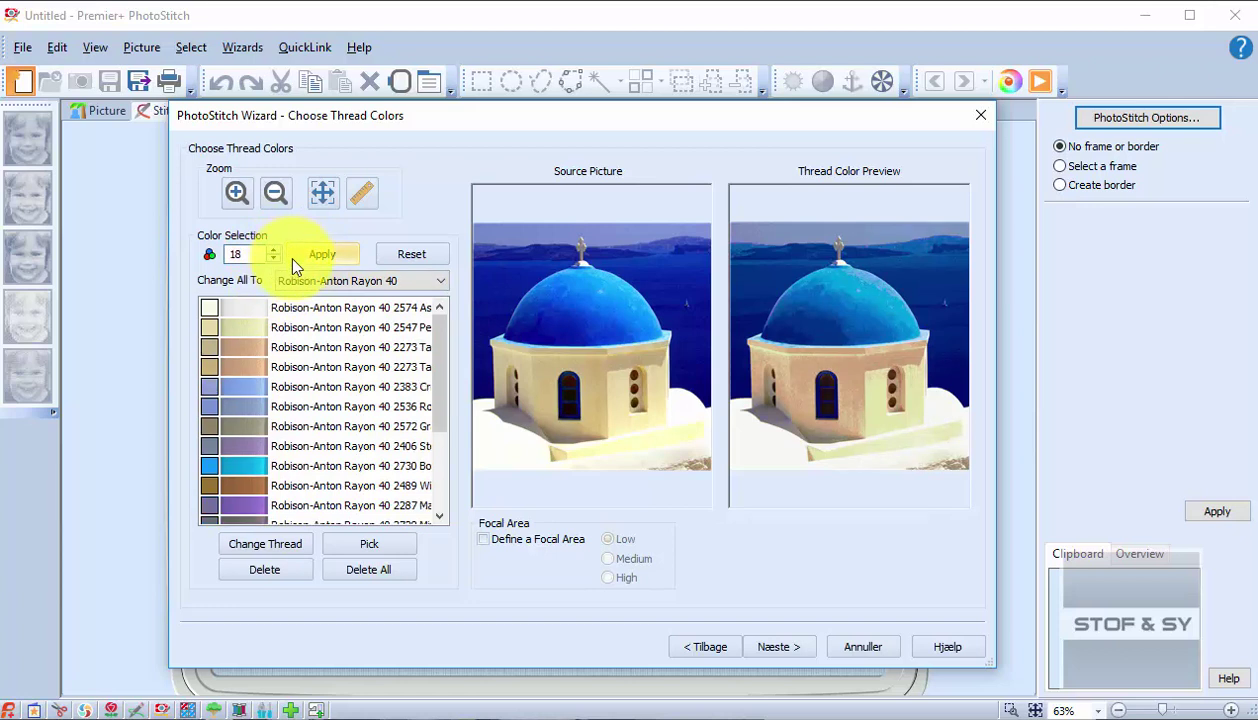
- Reduce the thread colors further through 15 and 13 down to 11, and apply the change
left_click(271, 251)
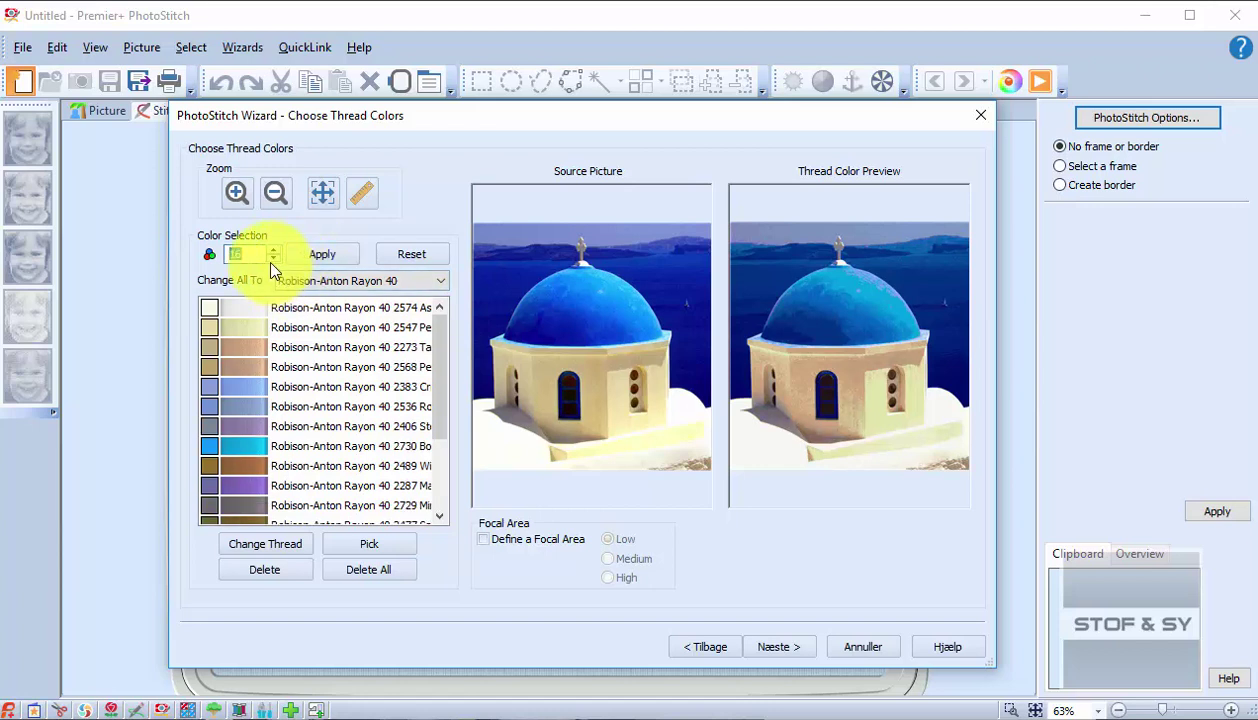
double_click(273, 259)
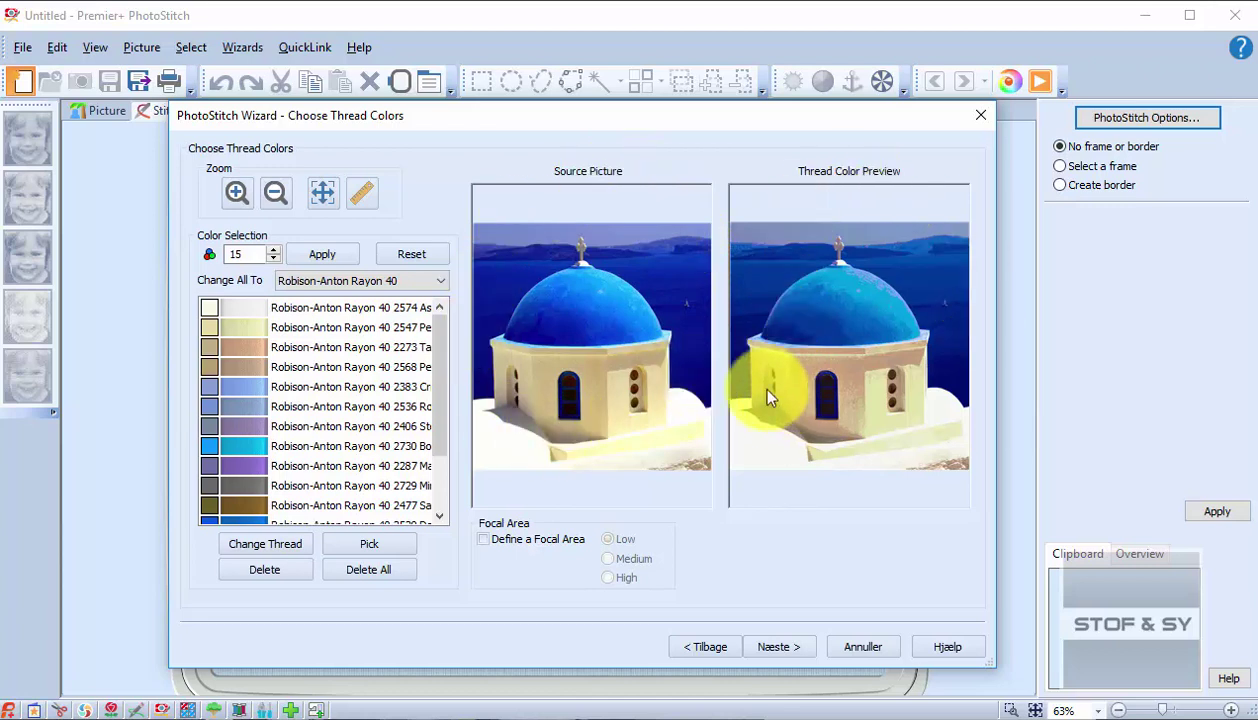
left_click(272, 259)
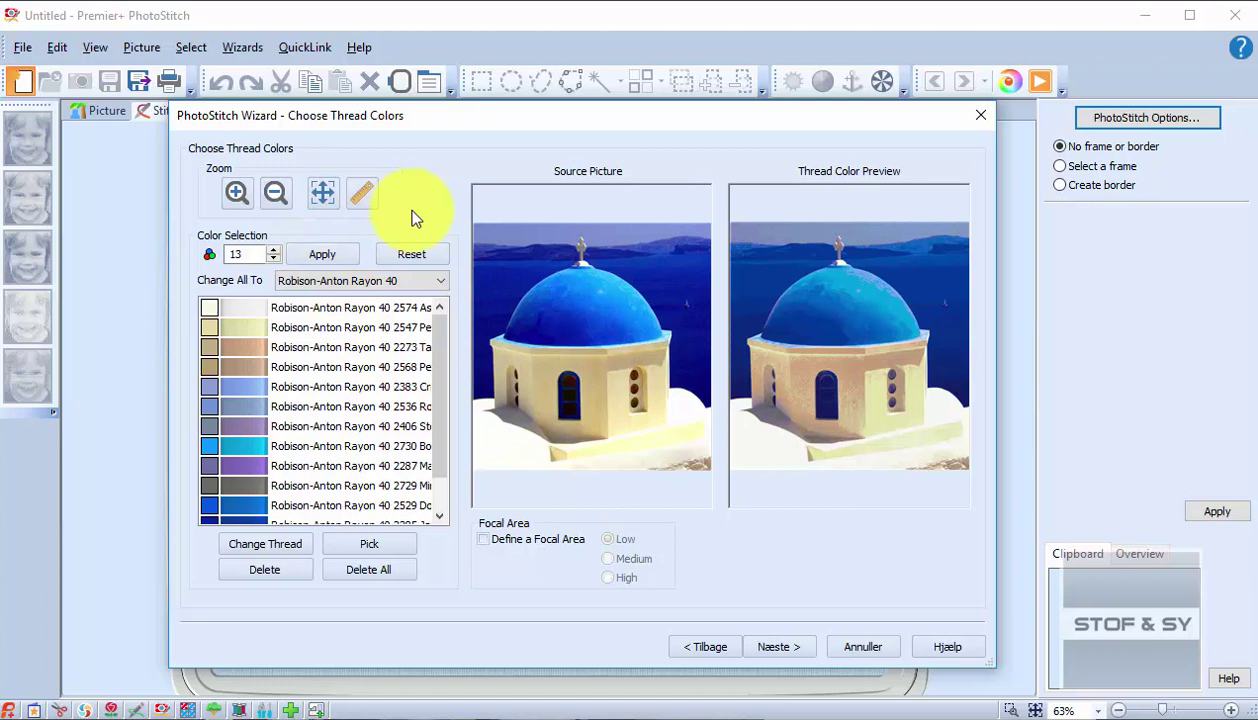
left_click(270, 250)
type("11")
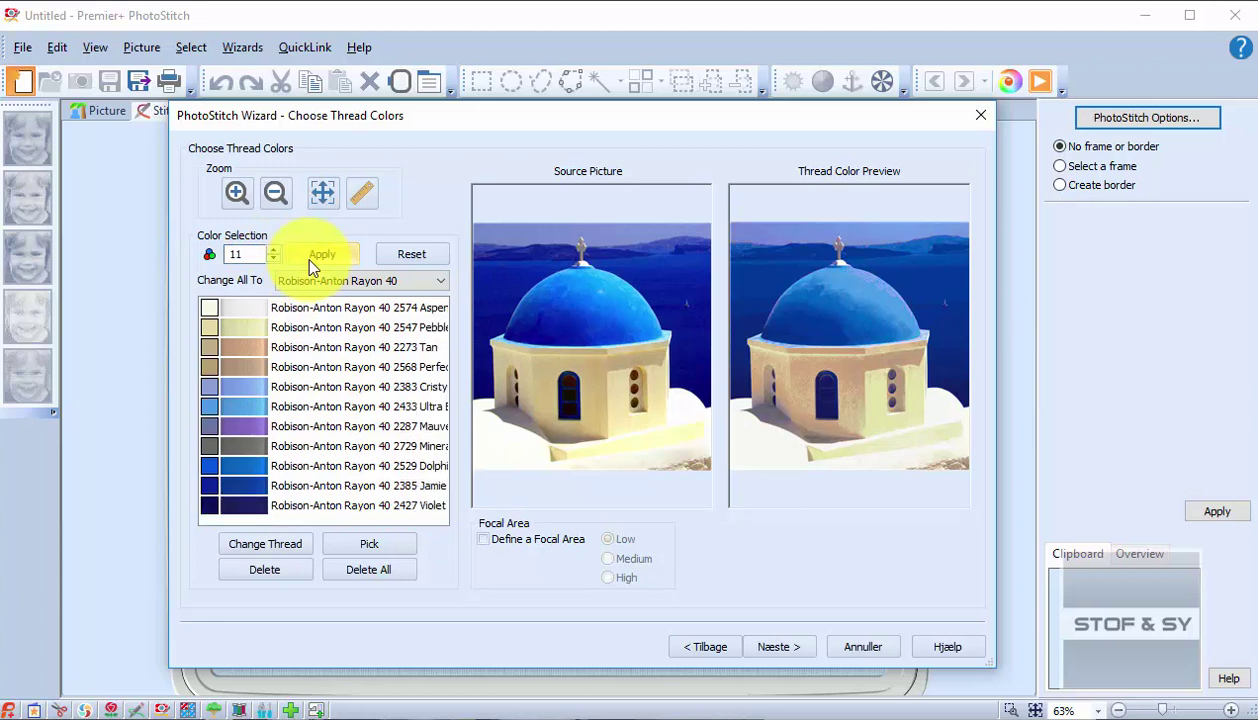
- Try the color tile design with only 9 thread colors
left_click(273, 259)
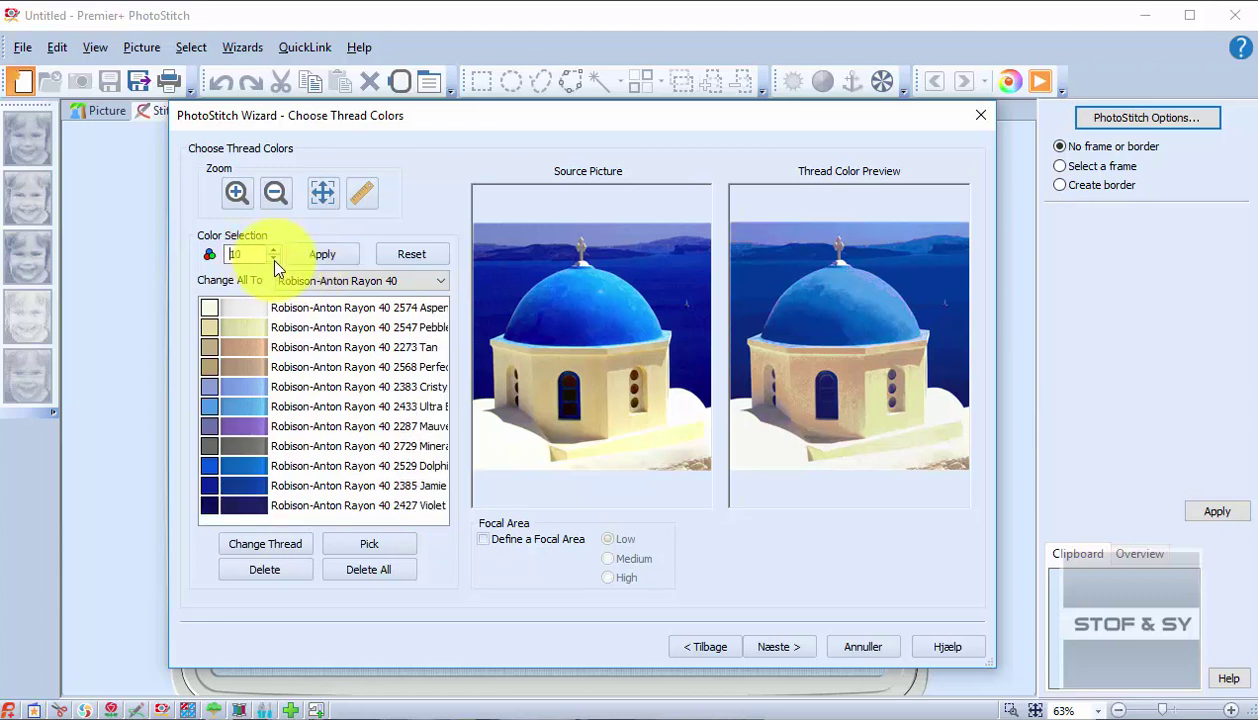
left_click(273, 259)
left_click(315, 258)
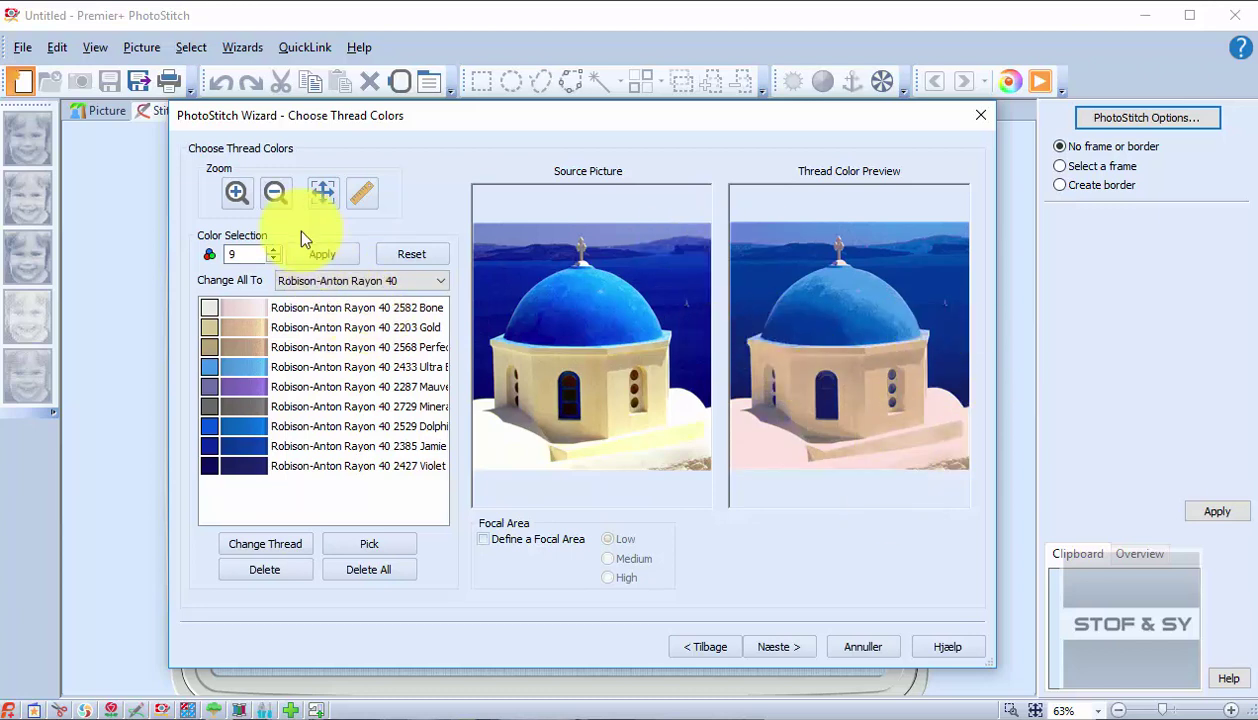
- Raise the thread color count to 10 and 11 for comparison, and settle on 10 colors
left_click(272, 249)
left_click(314, 256)
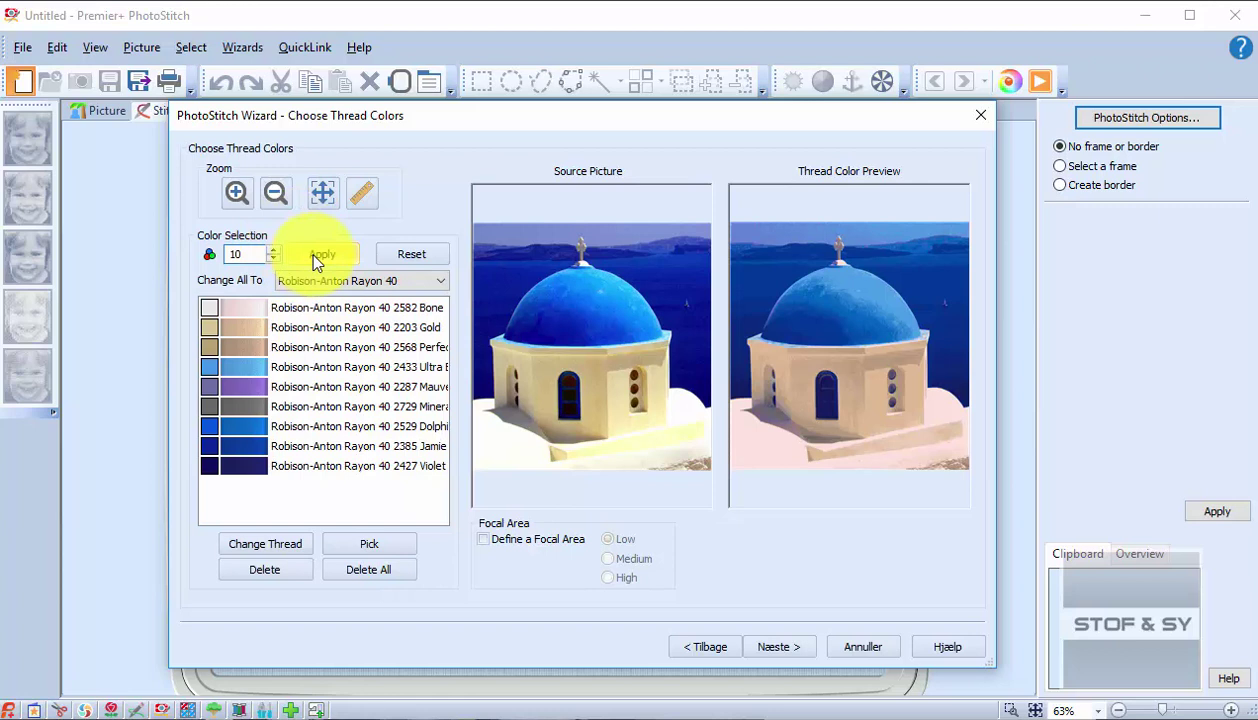
left_click(272, 249)
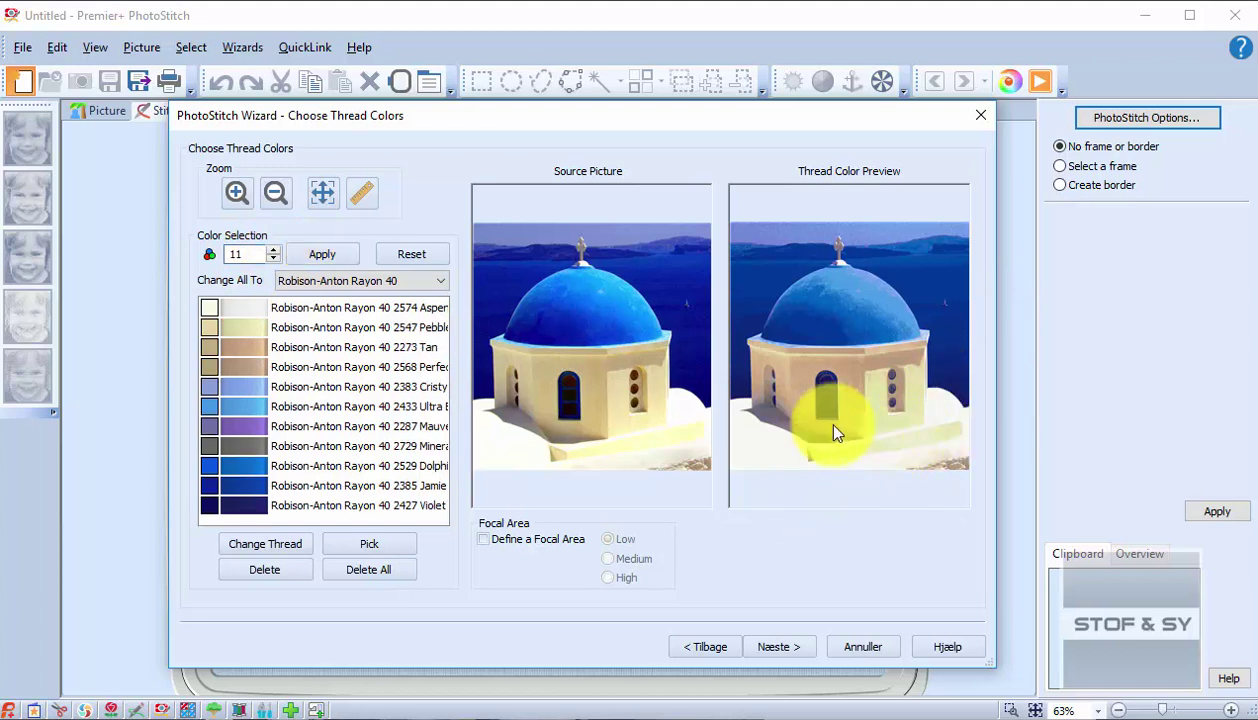
left_click(273, 259)
left_click(309, 257)
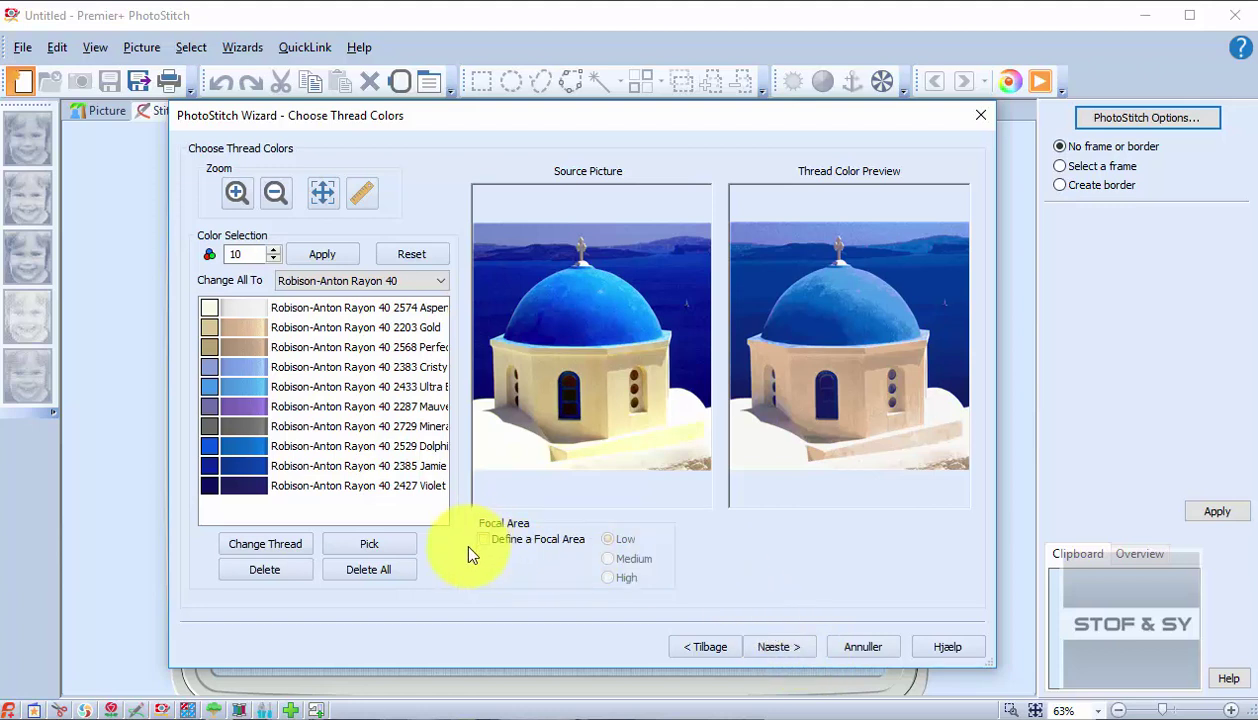
- Accept the 10 thread colors and try Square tiles for the color tile design
left_click(792, 653)
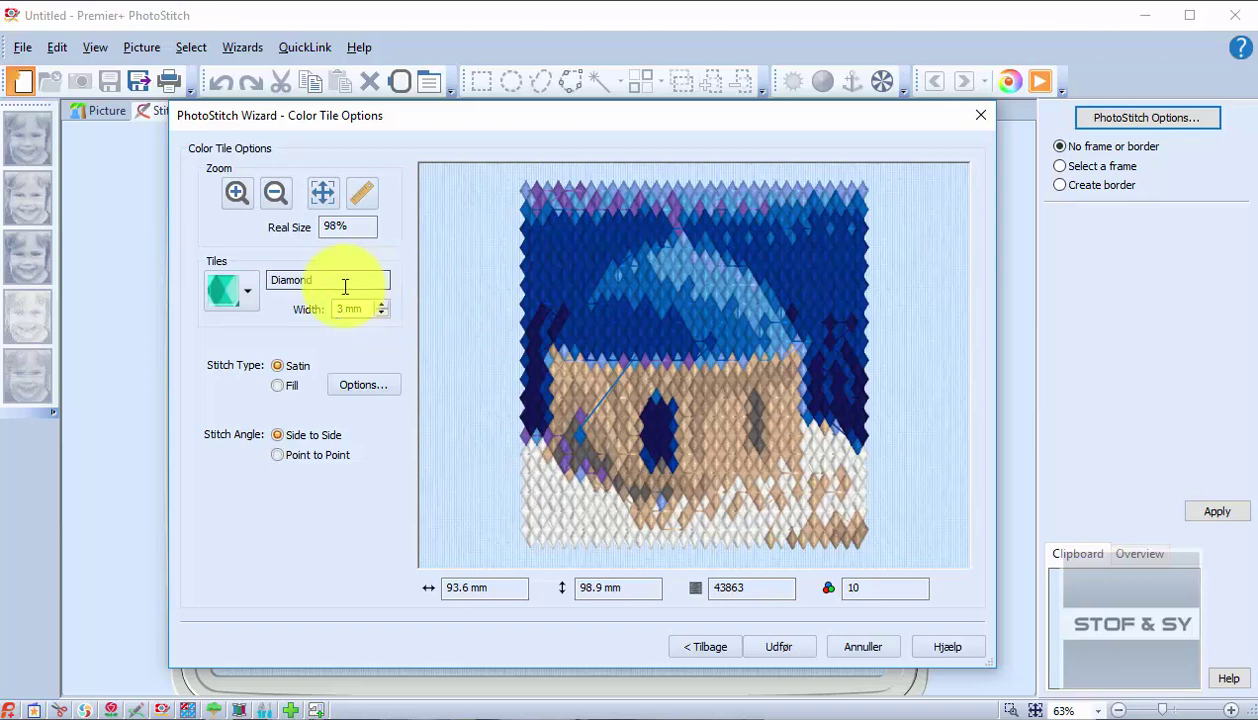
left_click(255, 285)
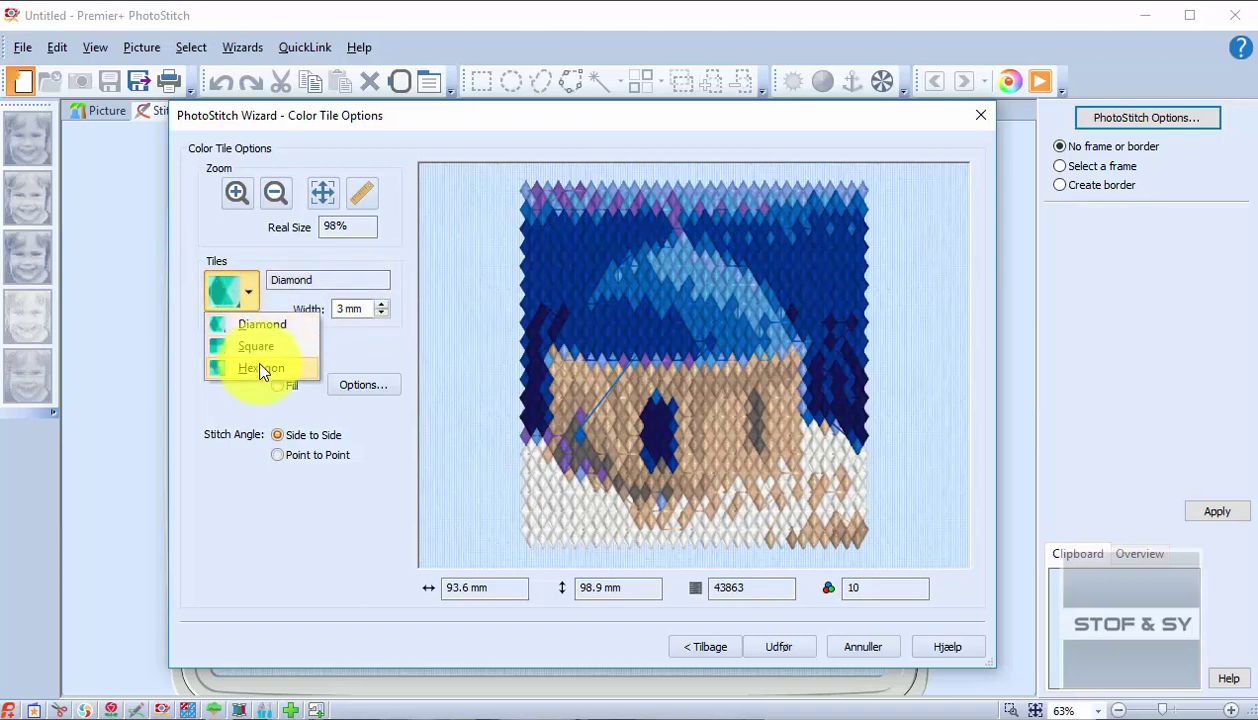
left_click(343, 355)
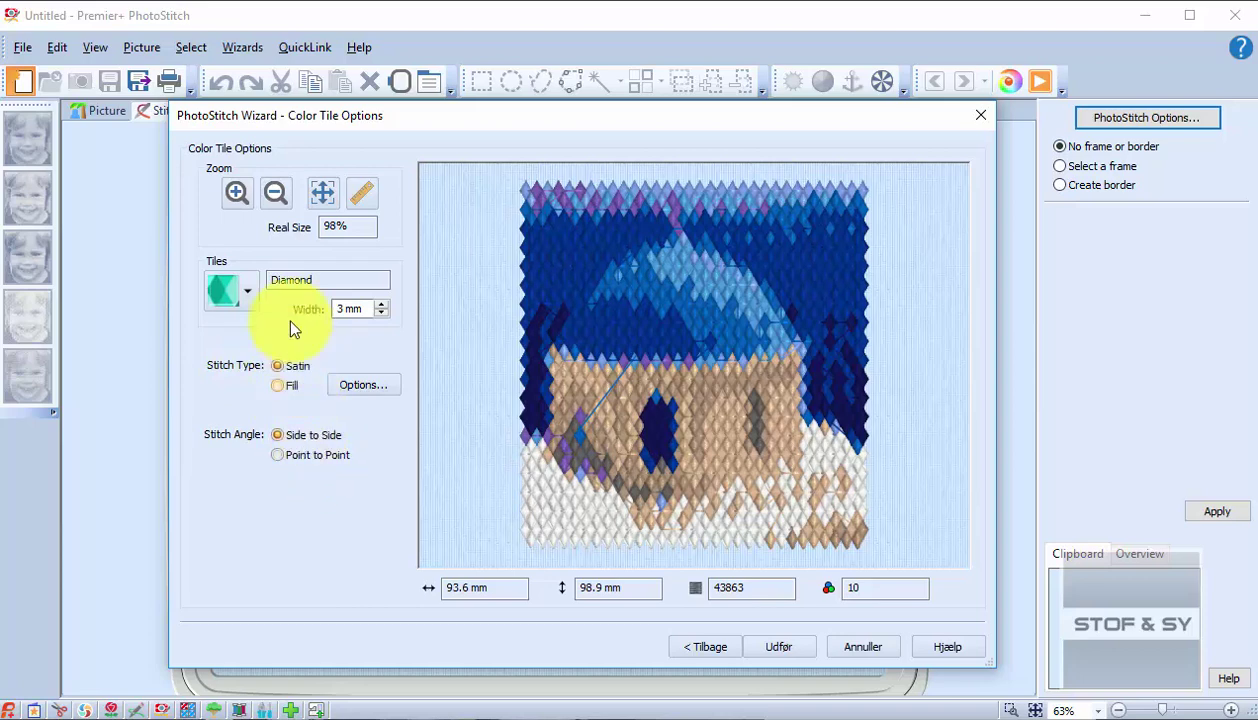
left_click(243, 293)
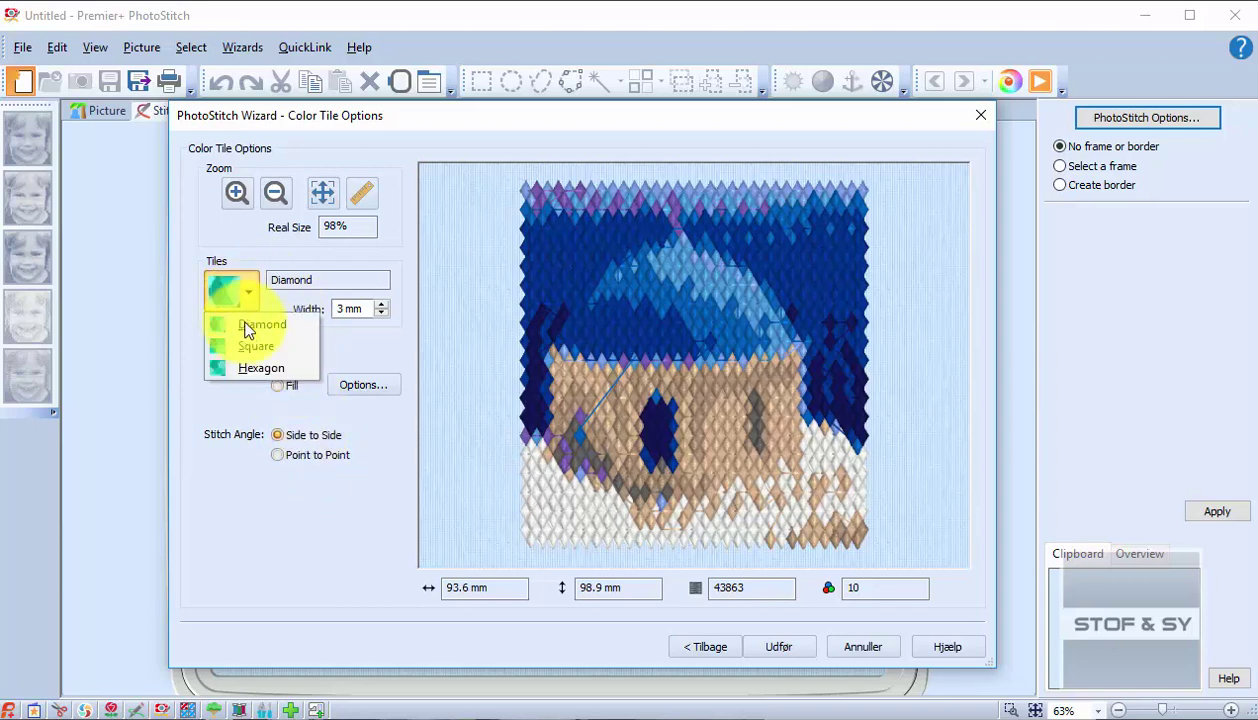
left_click(247, 352)
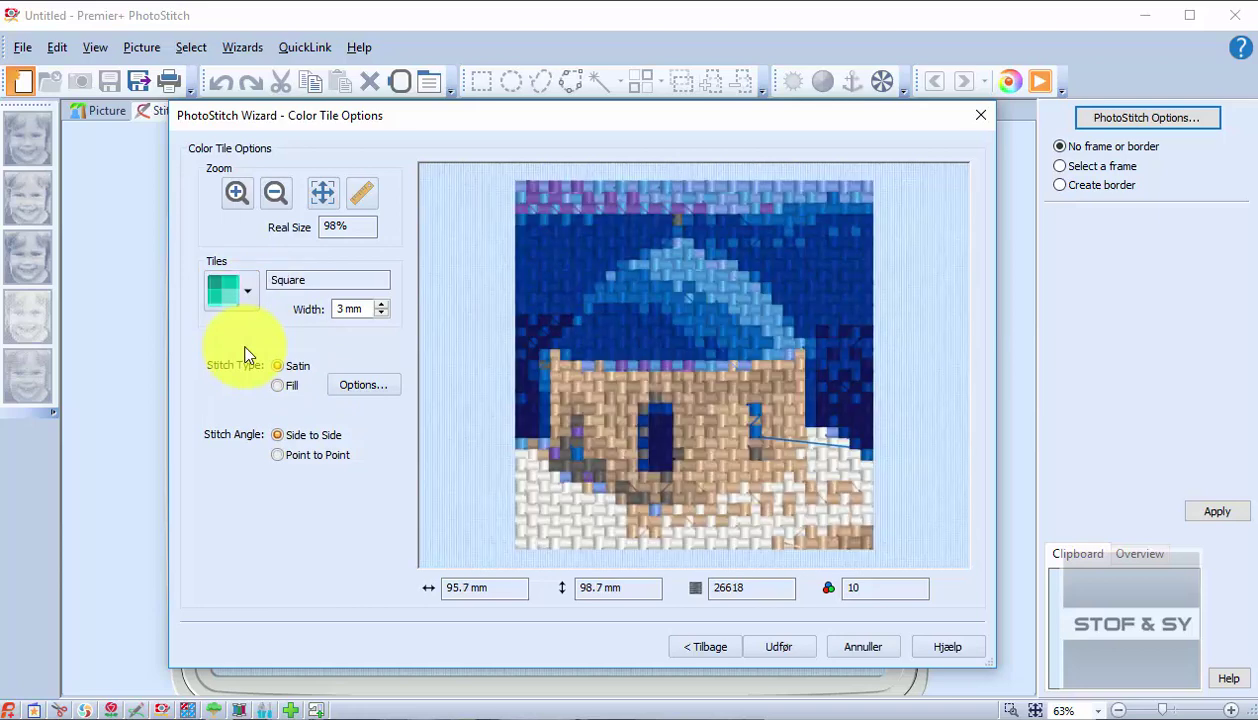
- Change the tile shape to Hexagon and finish the color tile embroidery
left_click(245, 293)
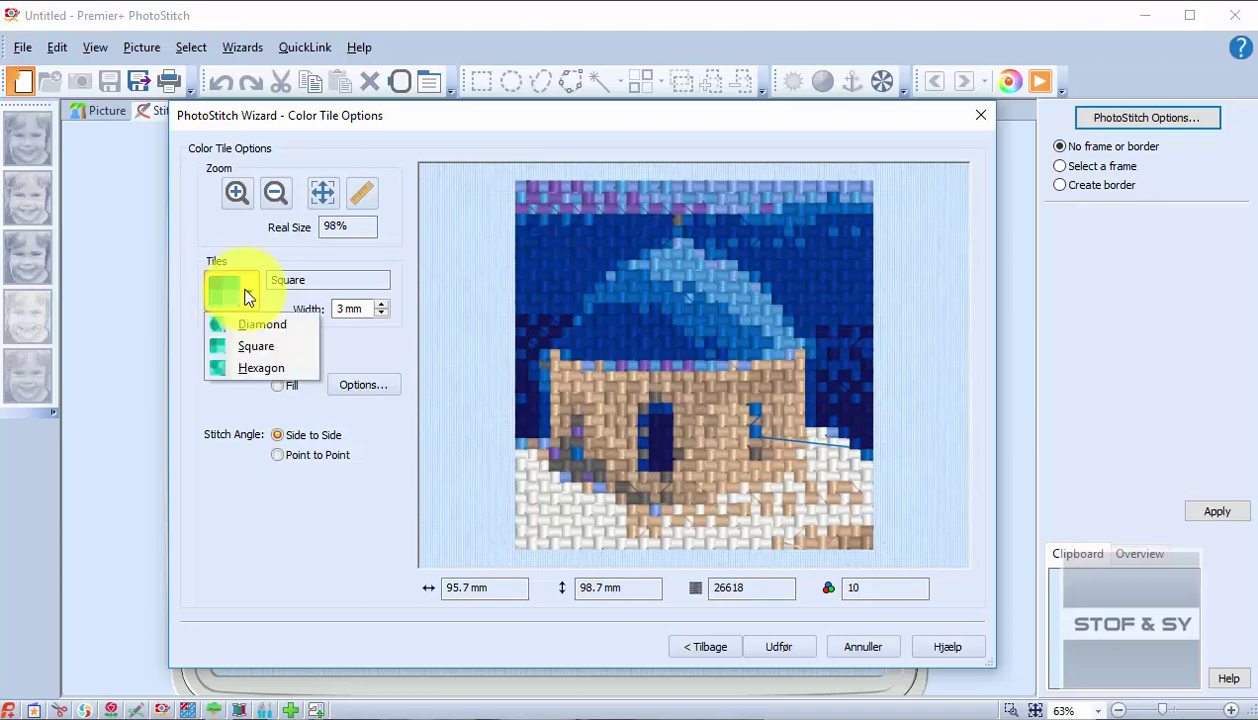
left_click(250, 368)
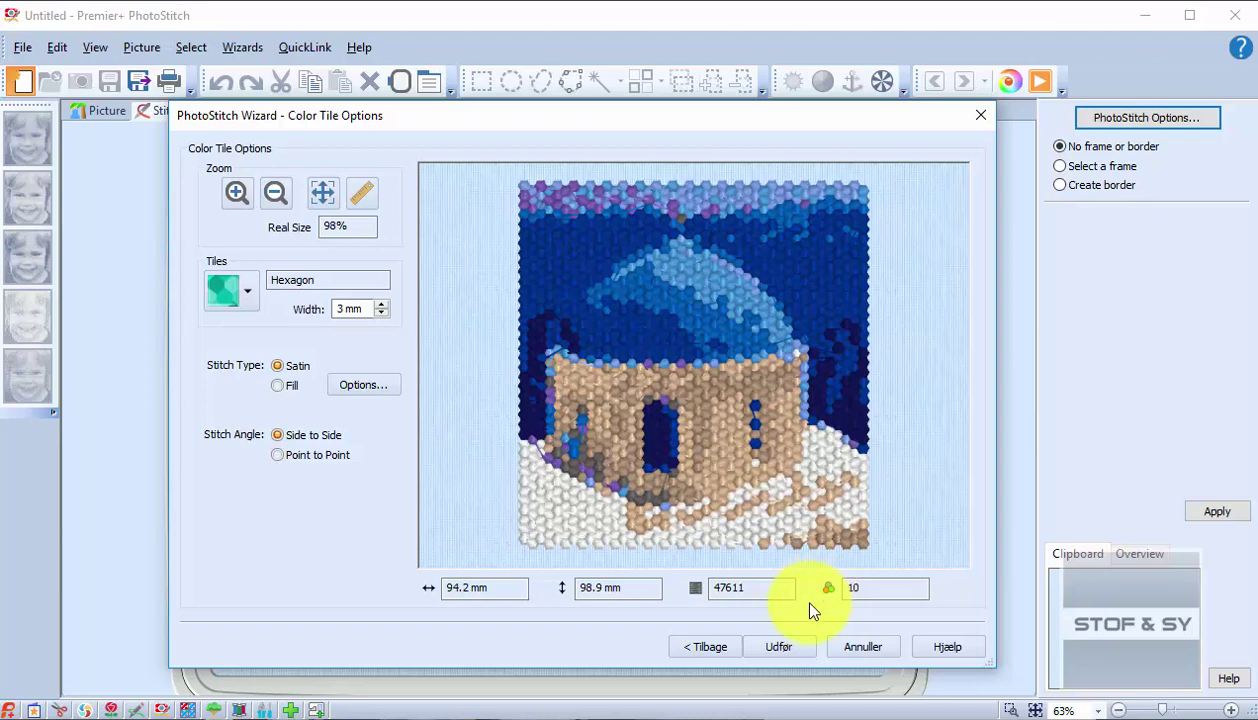
left_click(785, 648)
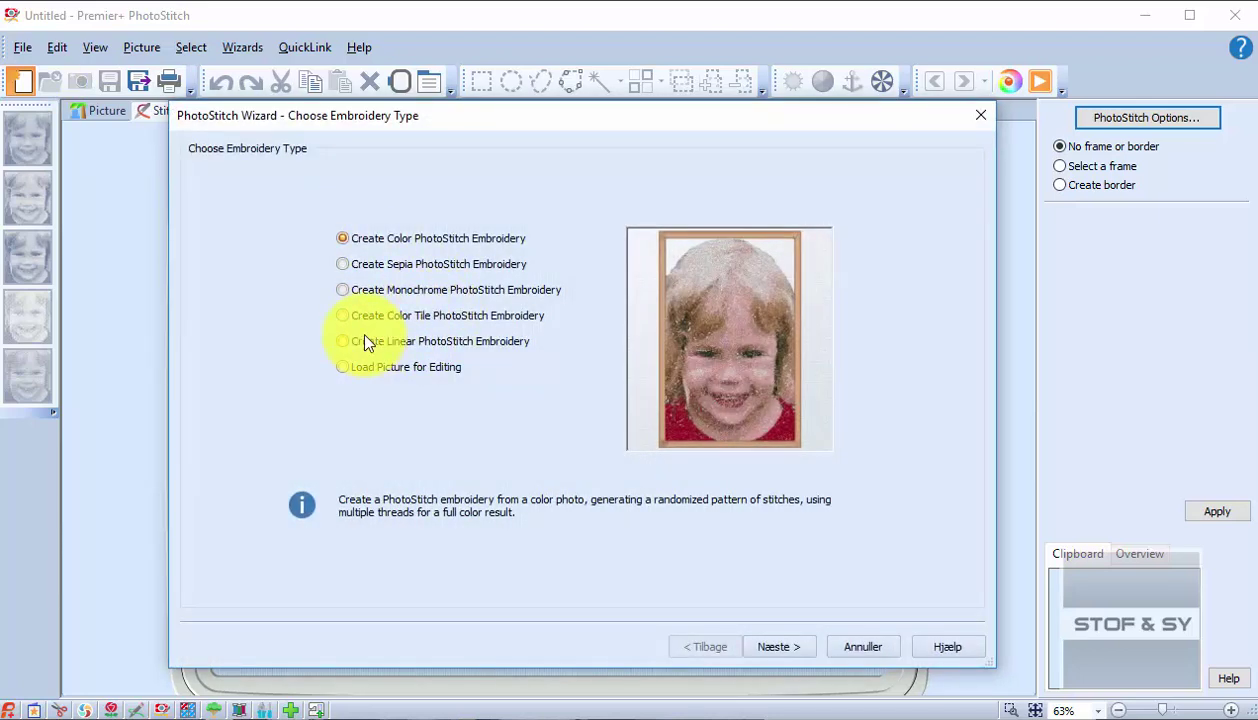
- Start a Linear PhotoStitch embroidery and load santorini.jpg from the PhotoLandscapes folder
left_click(343, 341)
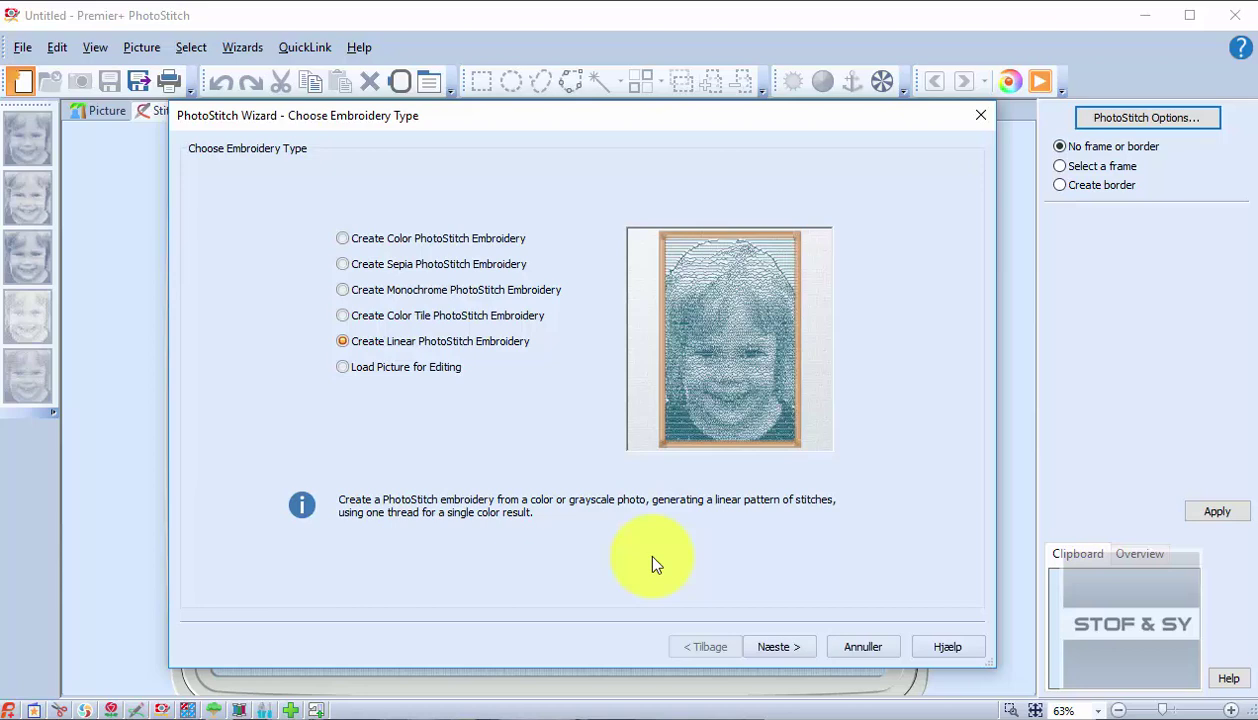
left_click(797, 650)
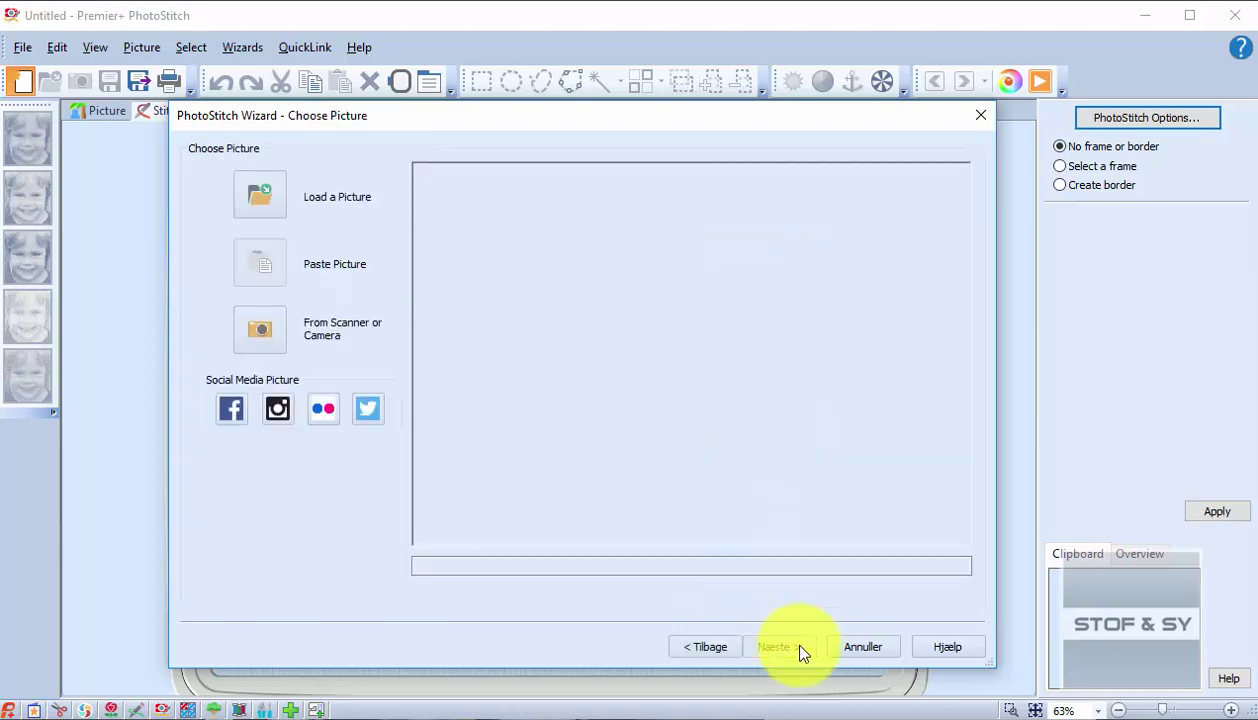
left_click(250, 195)
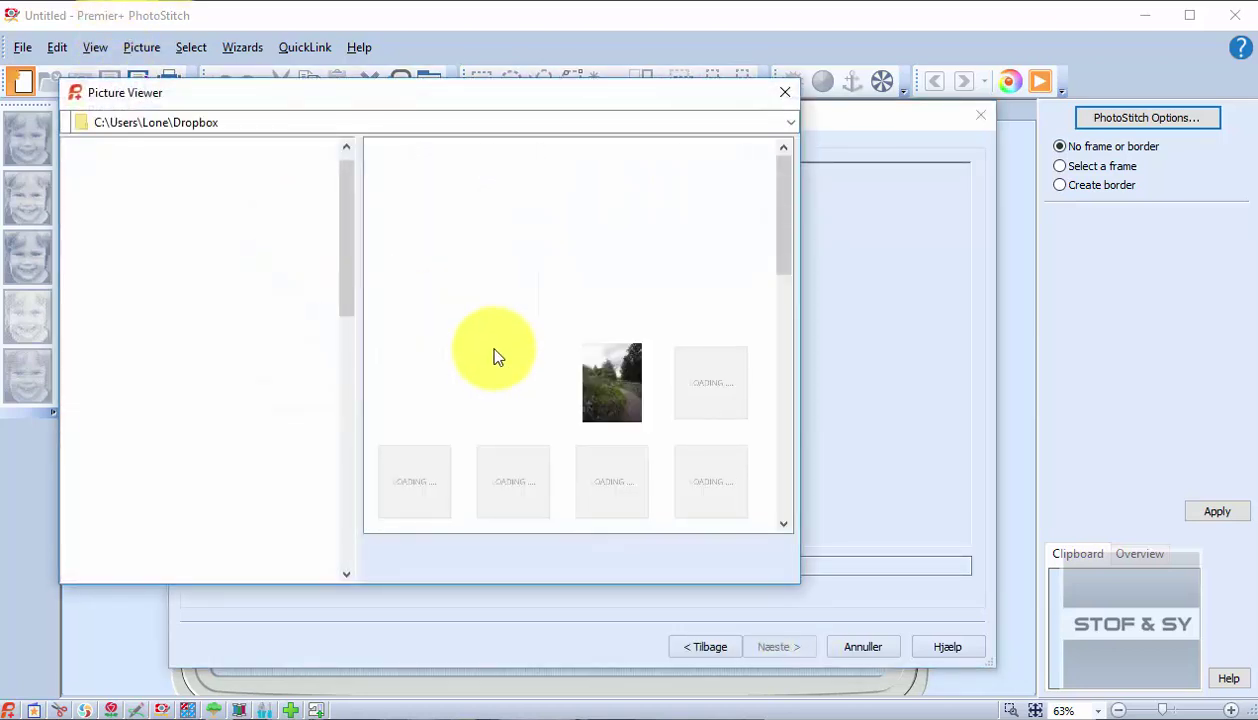
scroll(485, 358, "down", 5)
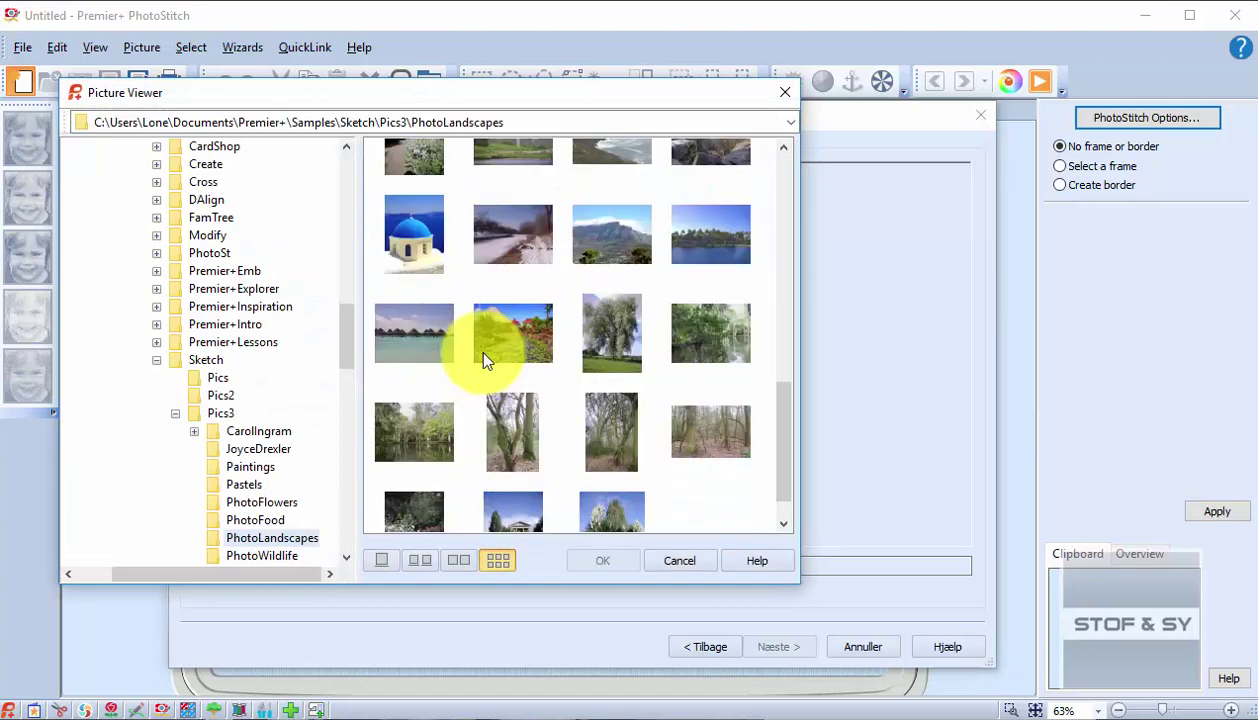
left_click(413, 233)
left_click(602, 560)
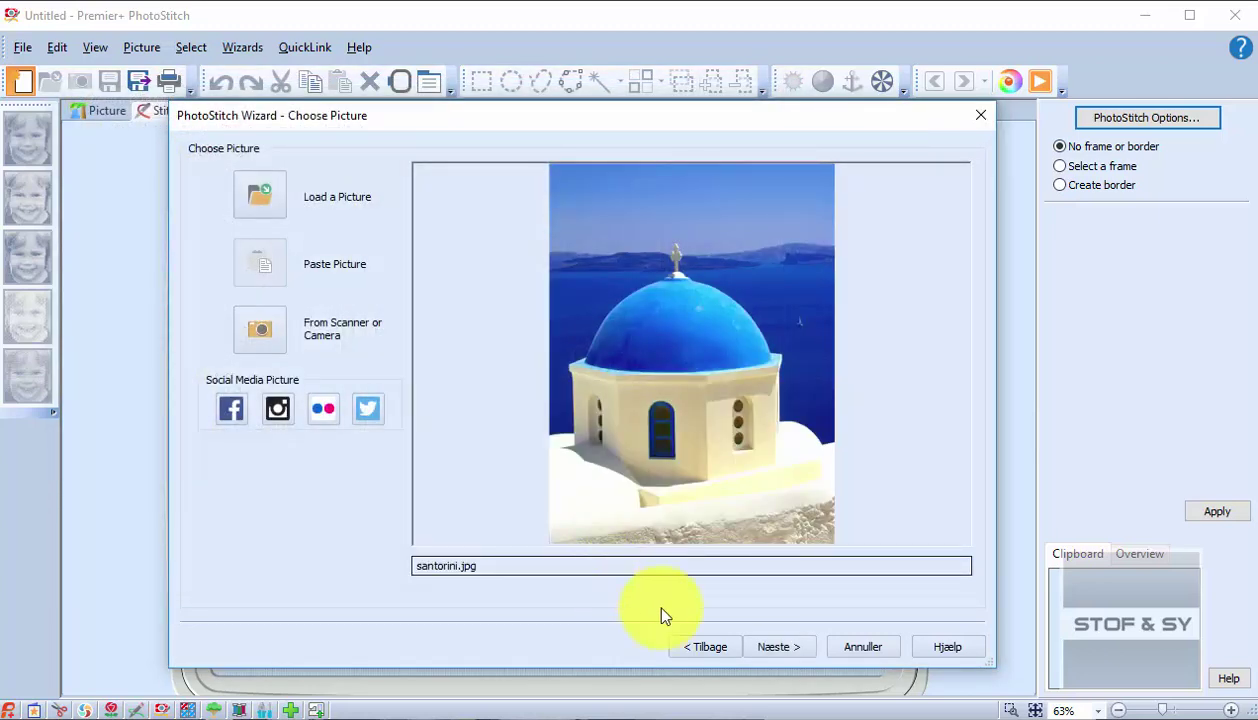
- Crop the picture closely around the domed church, trimming sky and foreground, and continue to the linear options with the default settings
left_click(772, 646)
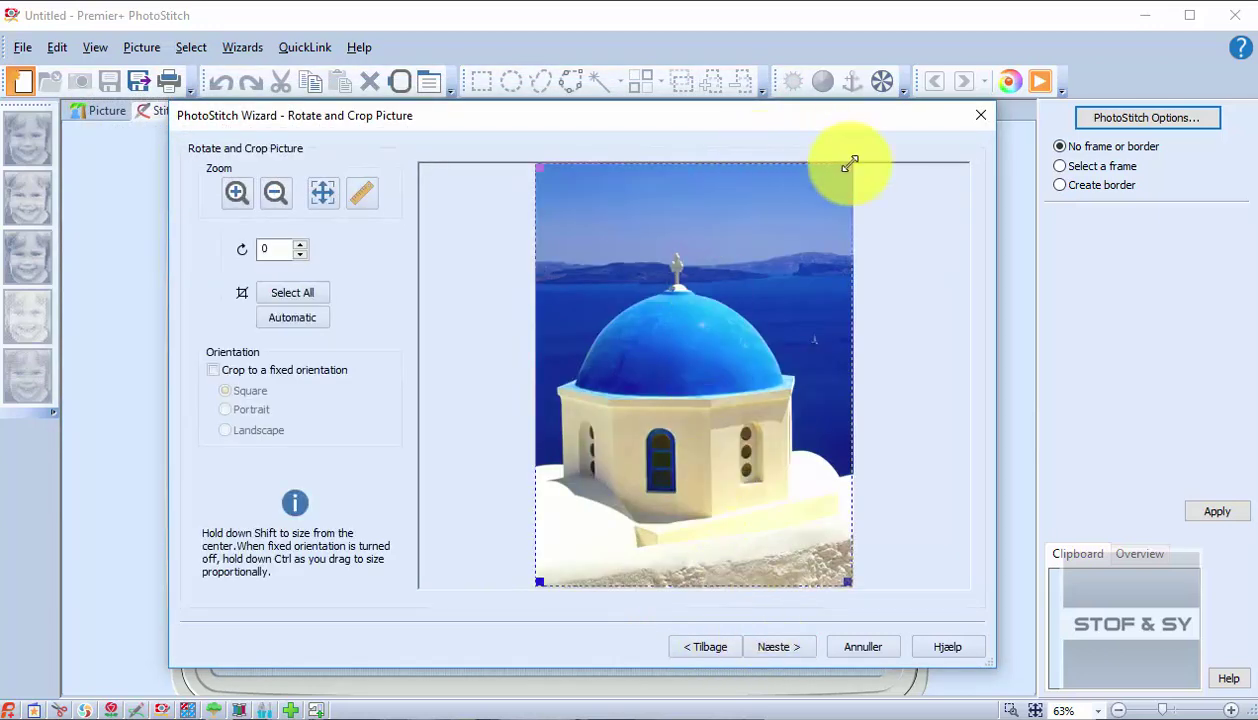
left_click_drag(848, 163, 845, 243)
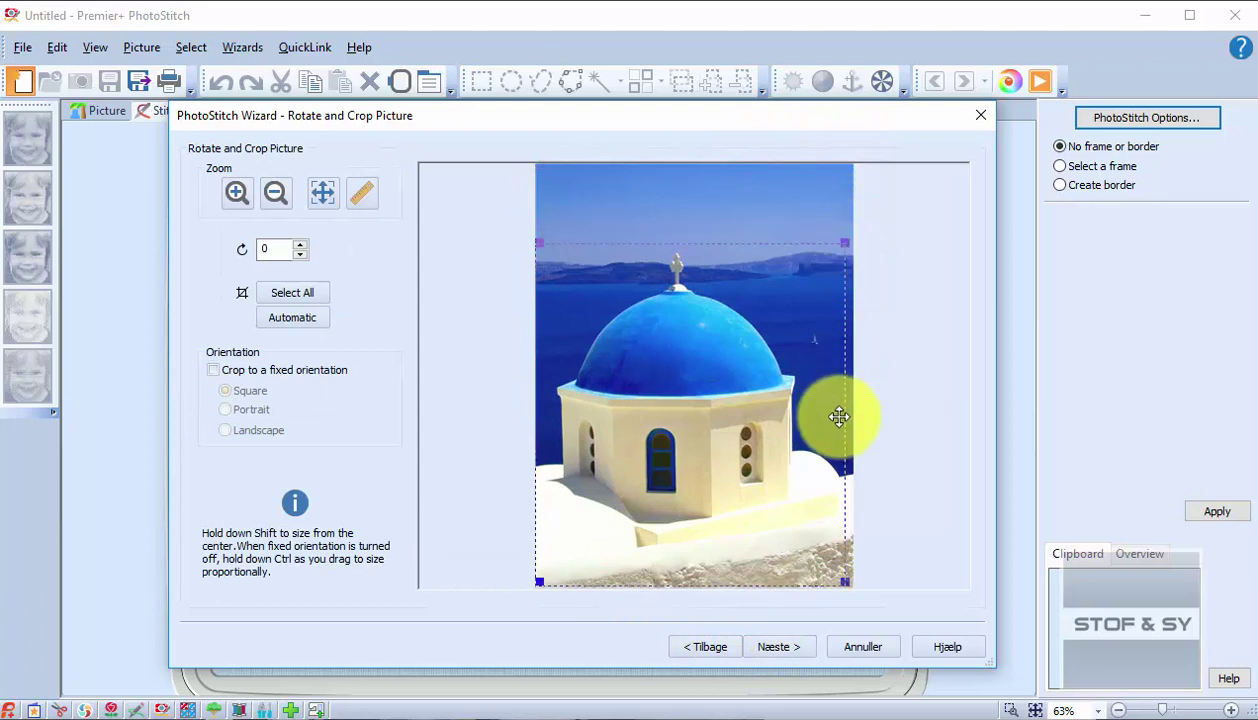
left_click_drag(845, 581, 845, 553)
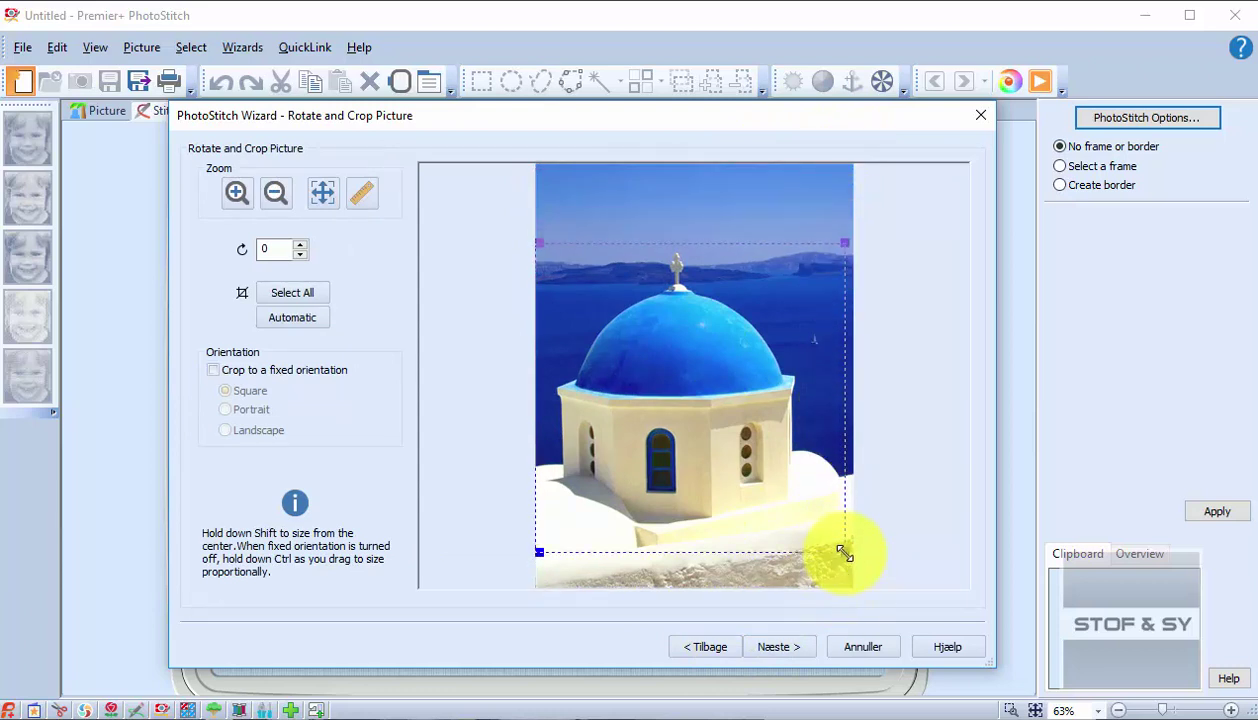
left_click(788, 656)
left_click(778, 647)
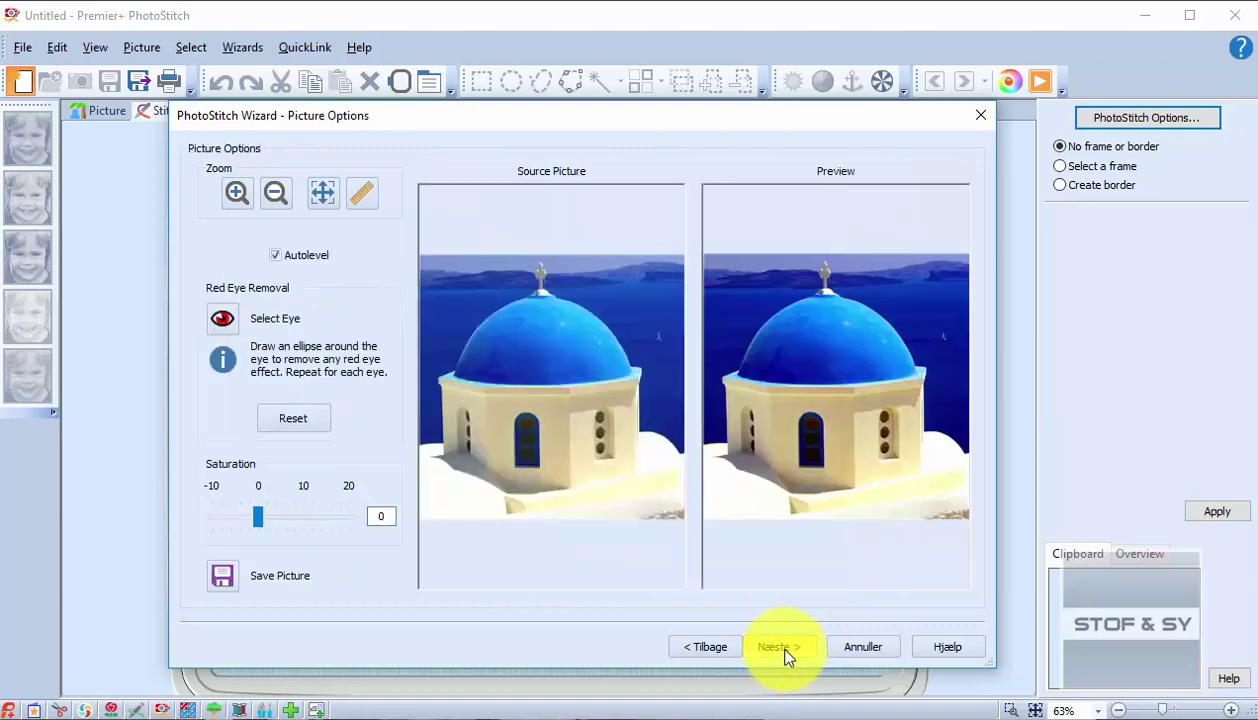
left_click(780, 648)
left_click(780, 648)
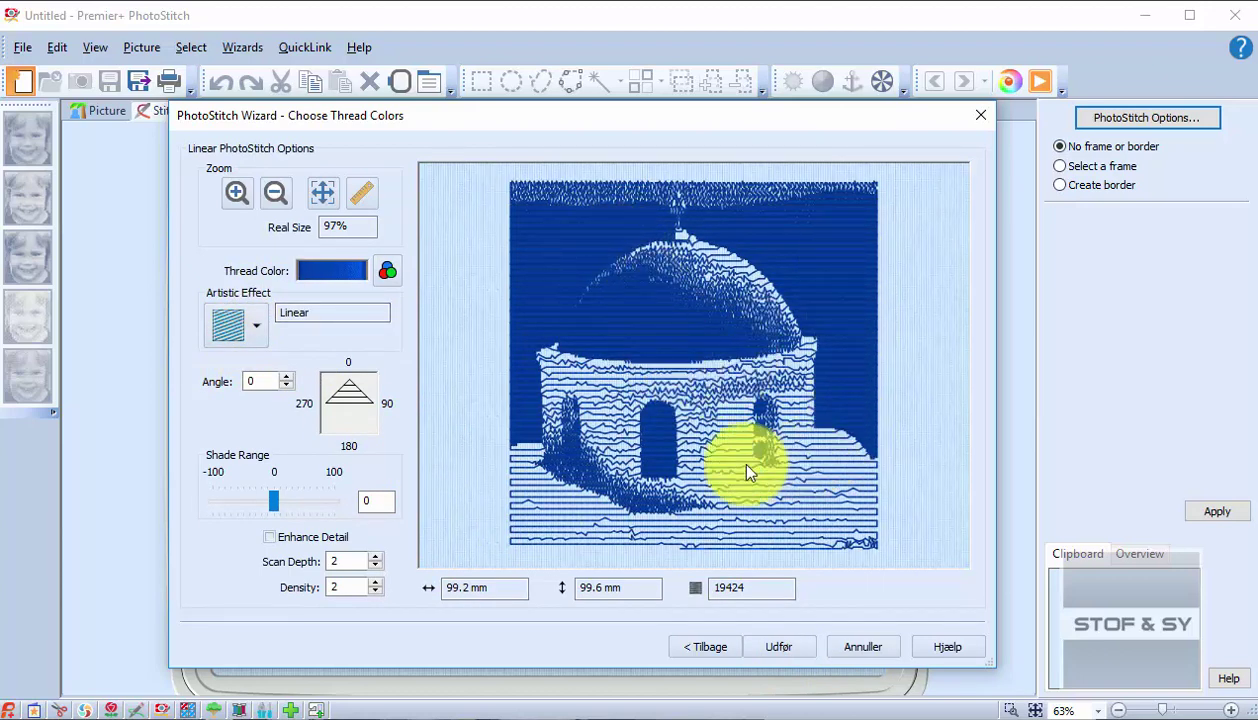
- Try the Spiral and Maze 1 artistic effects on the linear design
left_click(263, 329)
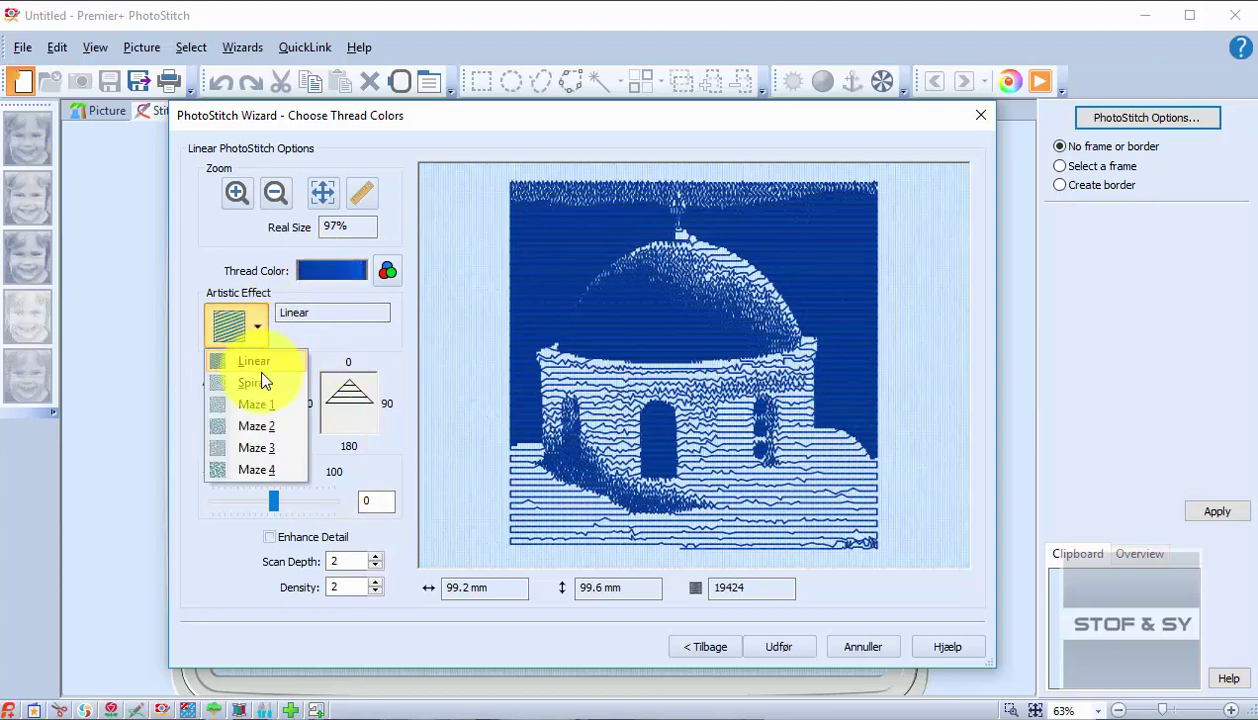
left_click(257, 366)
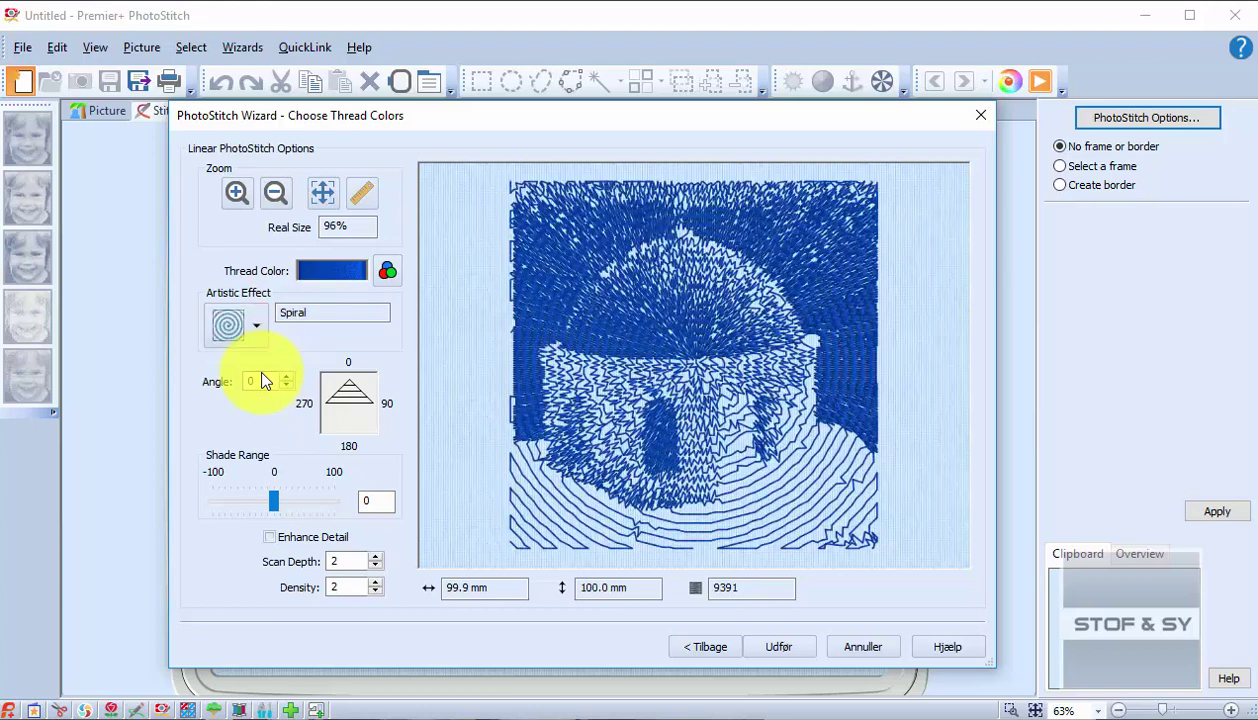
left_click(258, 328)
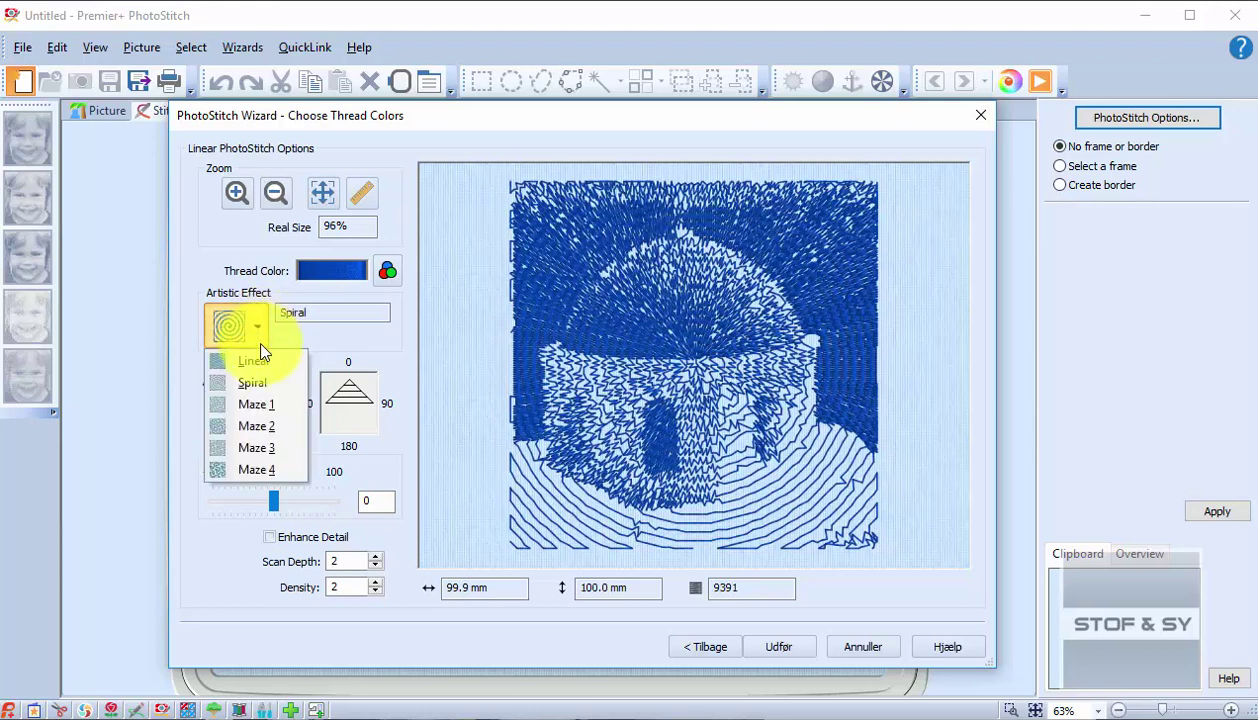
left_click(265, 422)
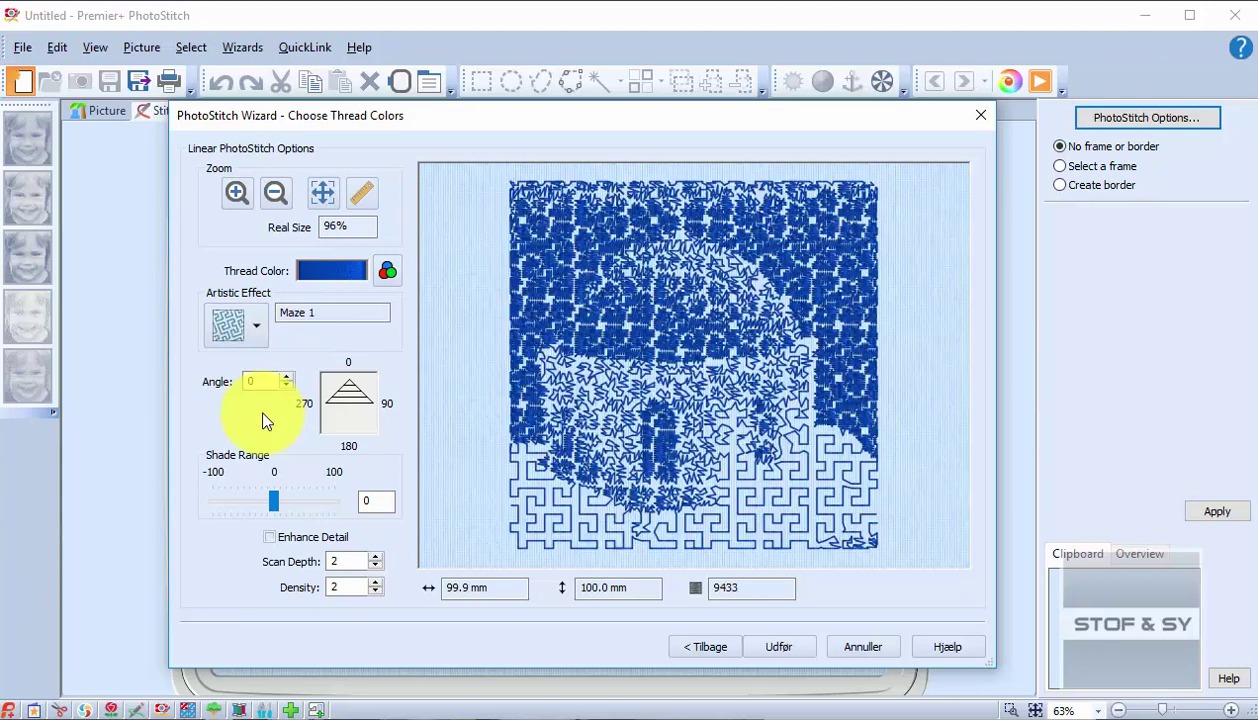
- Compare the Maze 2 and Maze 3 artistic effects, and switch the linear design to Maze 4
left_click(259, 330)
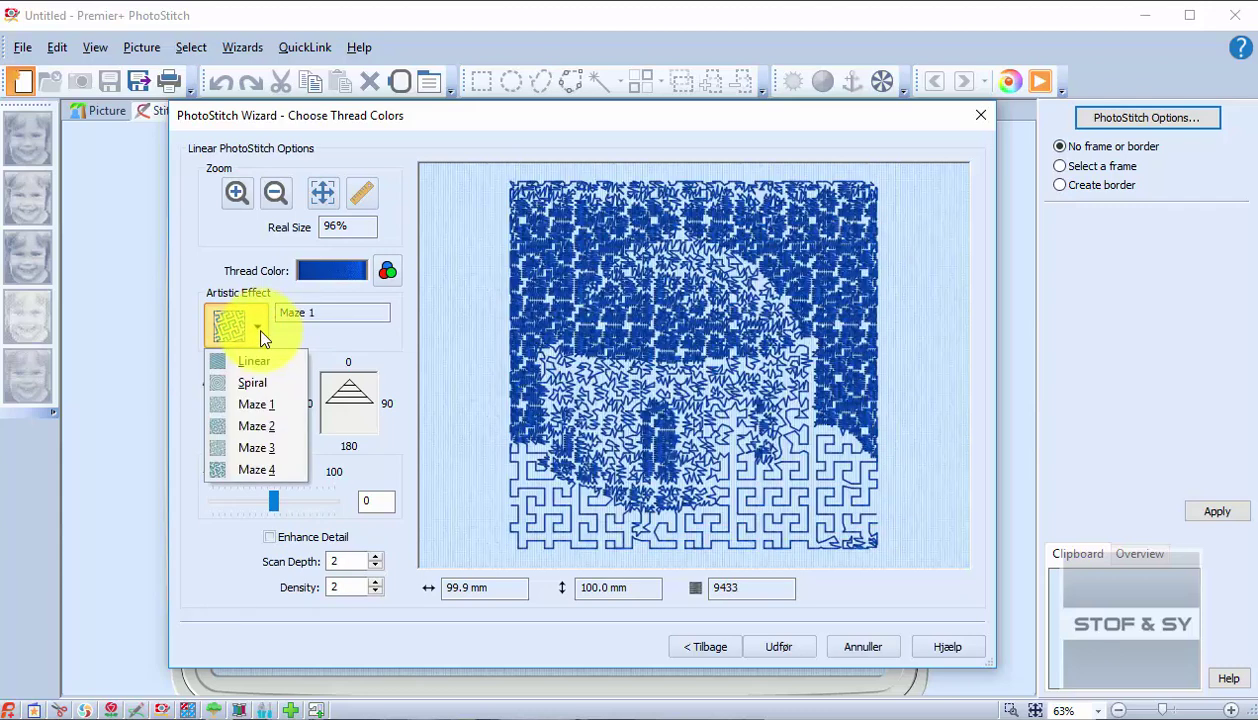
left_click(258, 432)
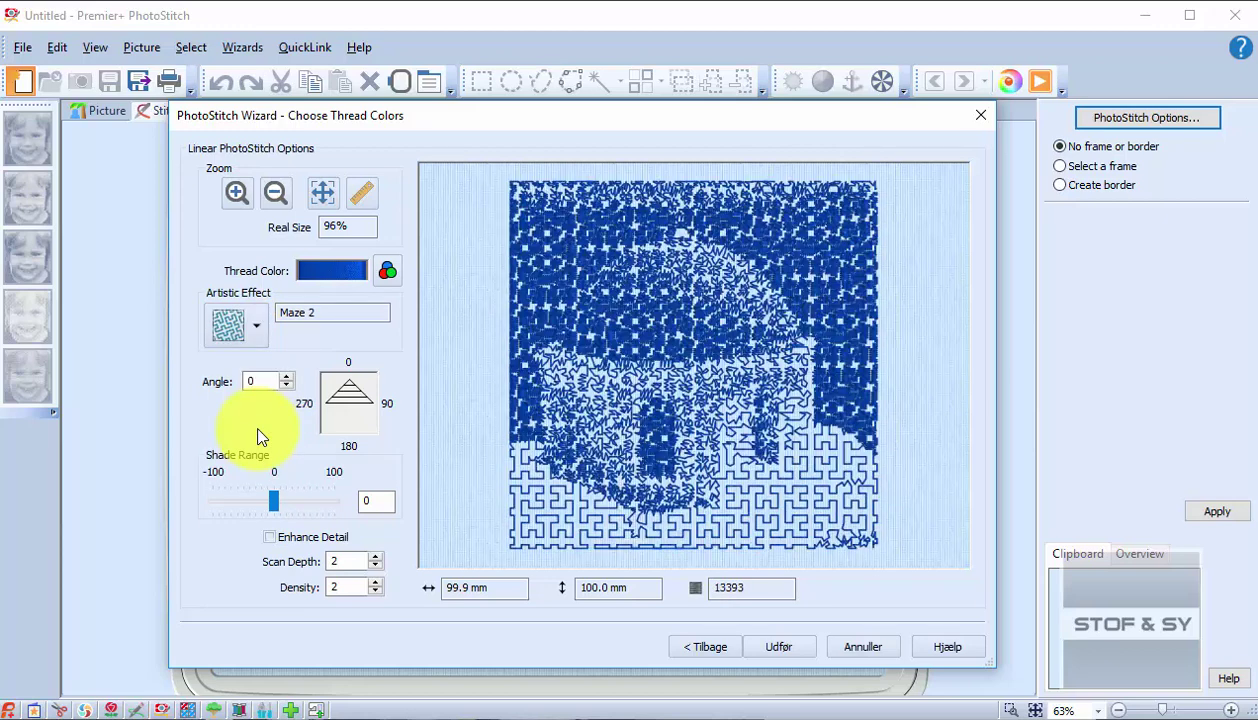
left_click(245, 320)
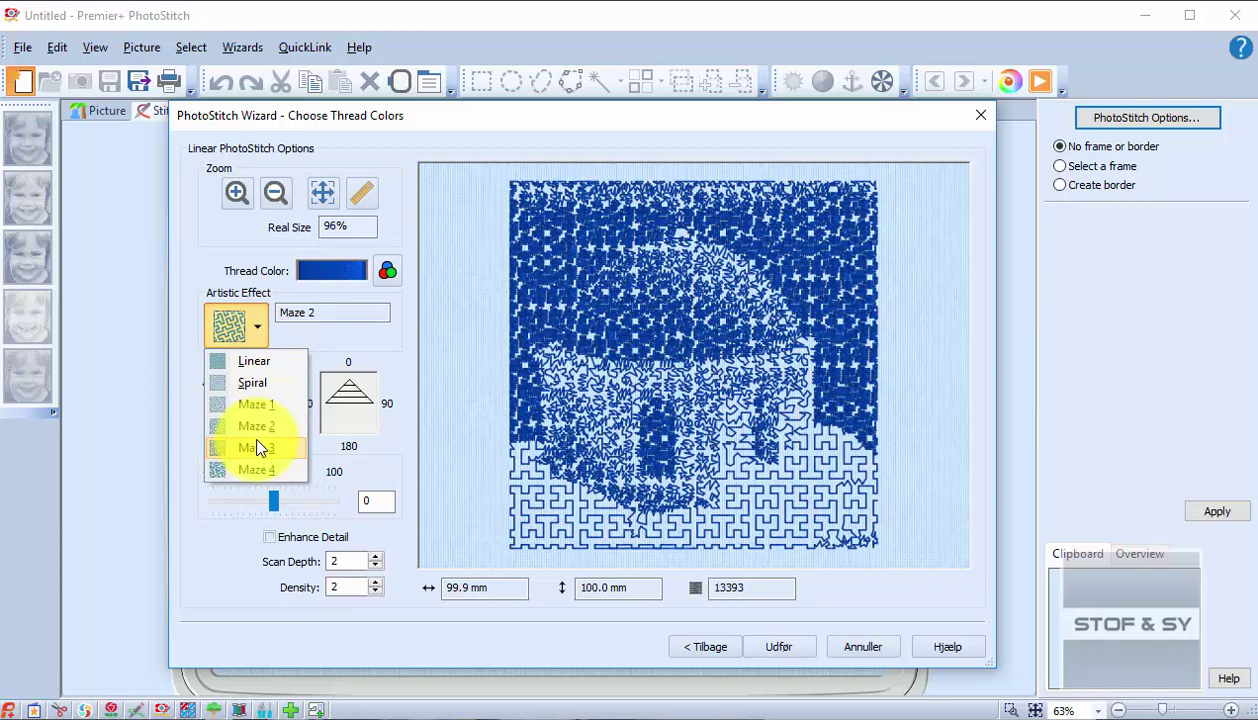
left_click(258, 445)
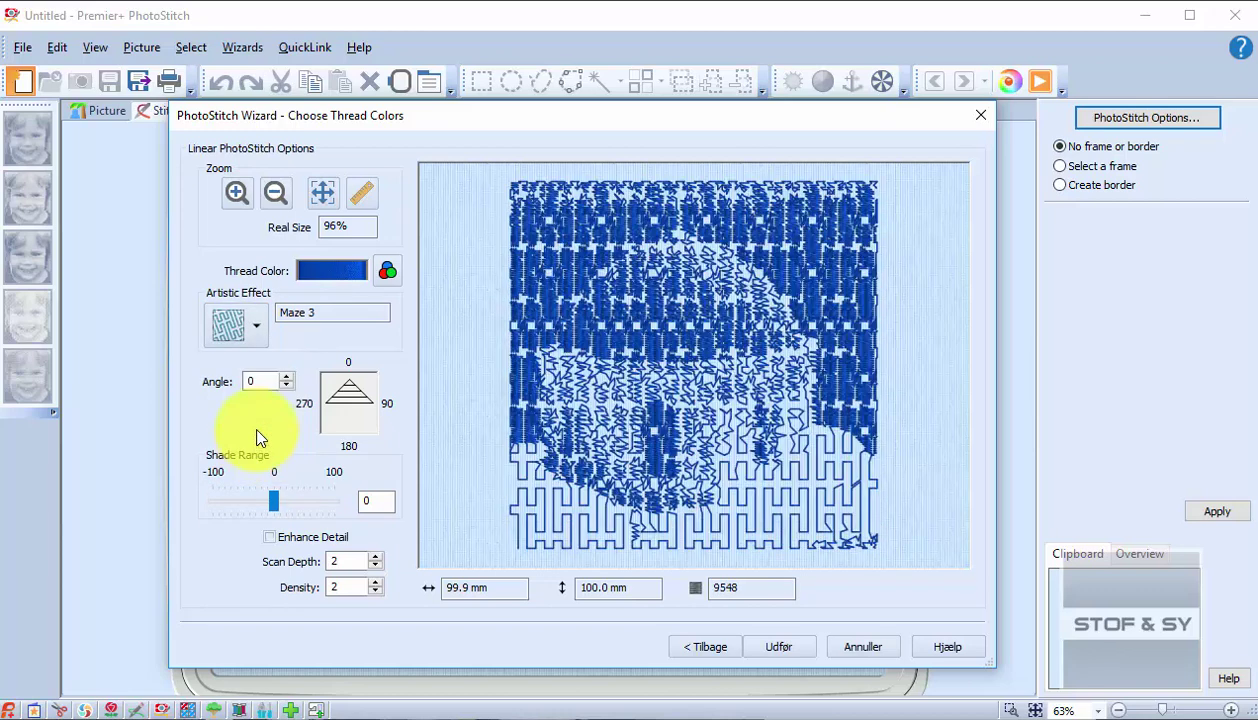
left_click(258, 335)
left_click(256, 458)
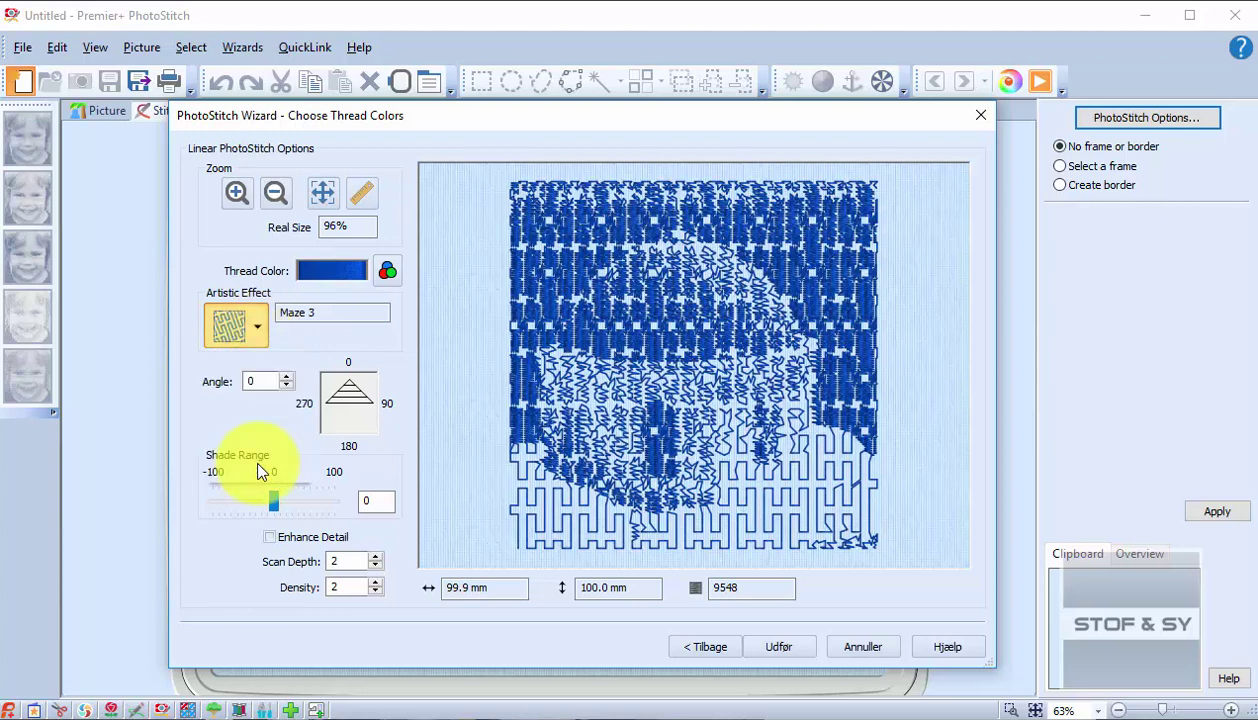